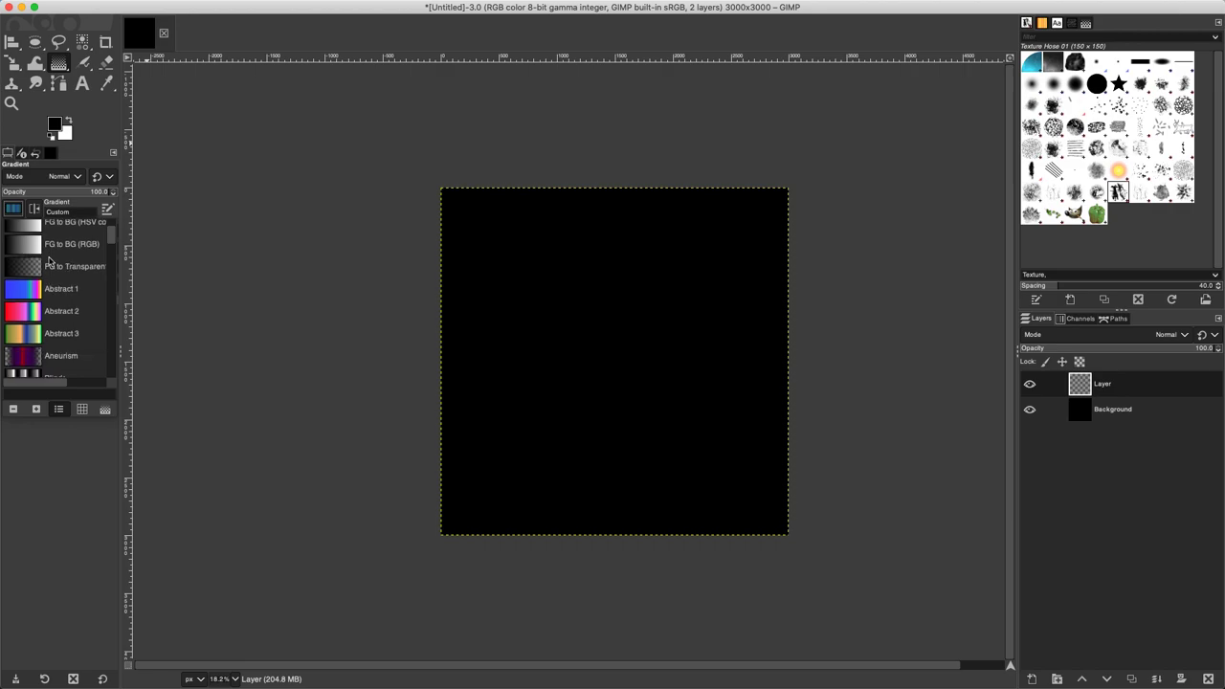
Draw a linear Abstract 3 gradient diagonally from the canvas's upper-right edge to just beyond its lower-left edge
scroll(46, 262, down, 1)
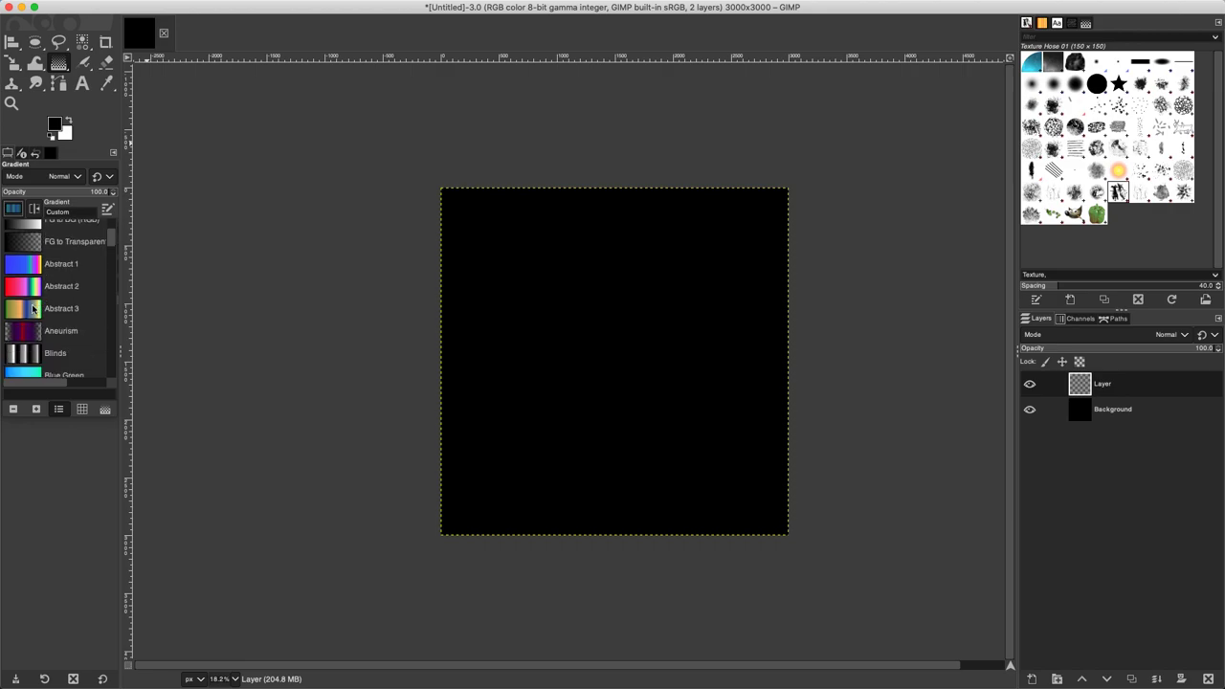
click(33, 308)
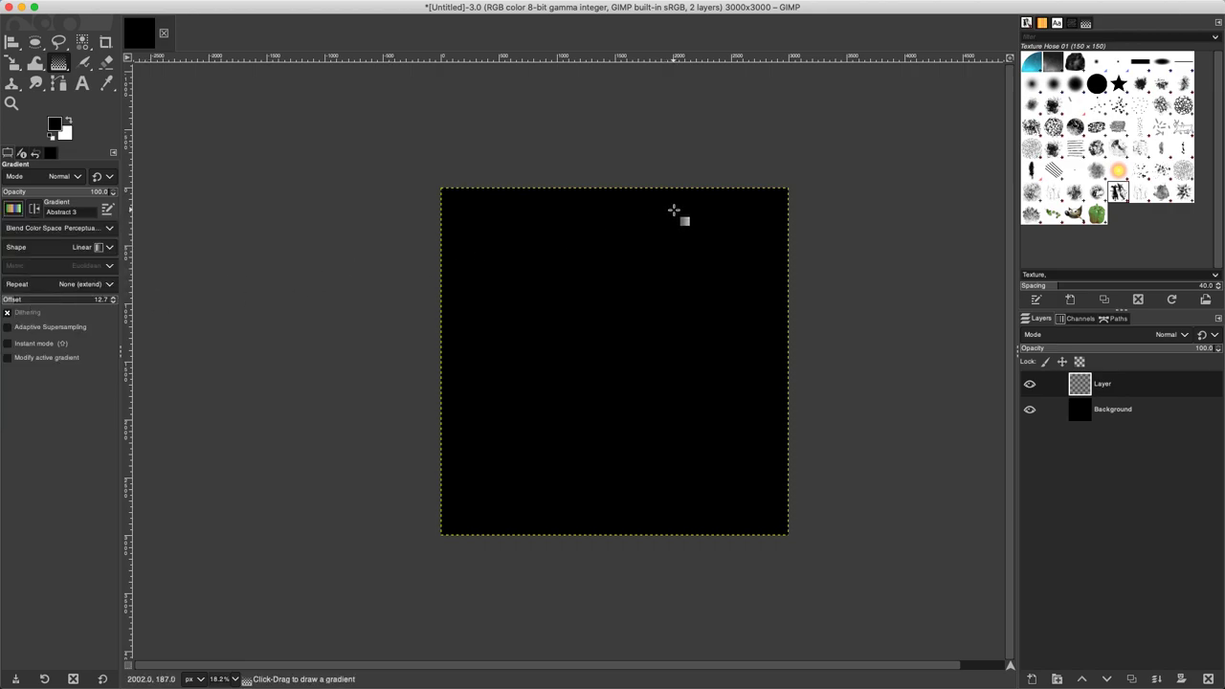
drag(724, 187, 511, 530)
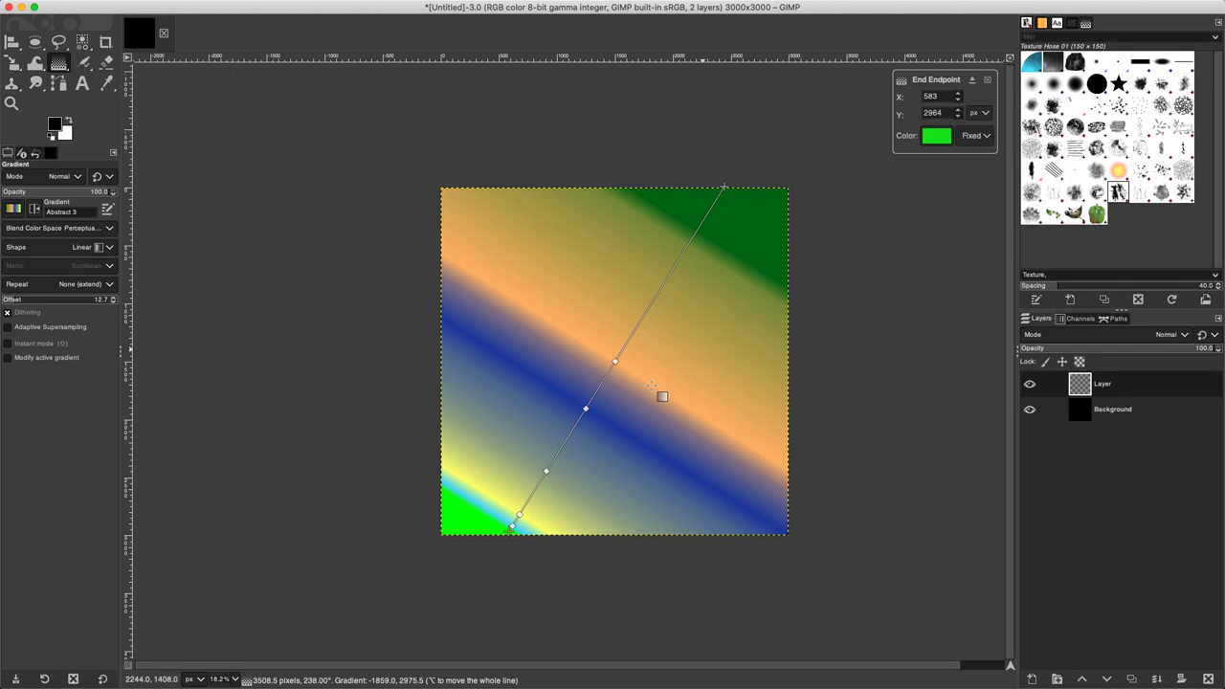
drag(515, 537, 494, 544)
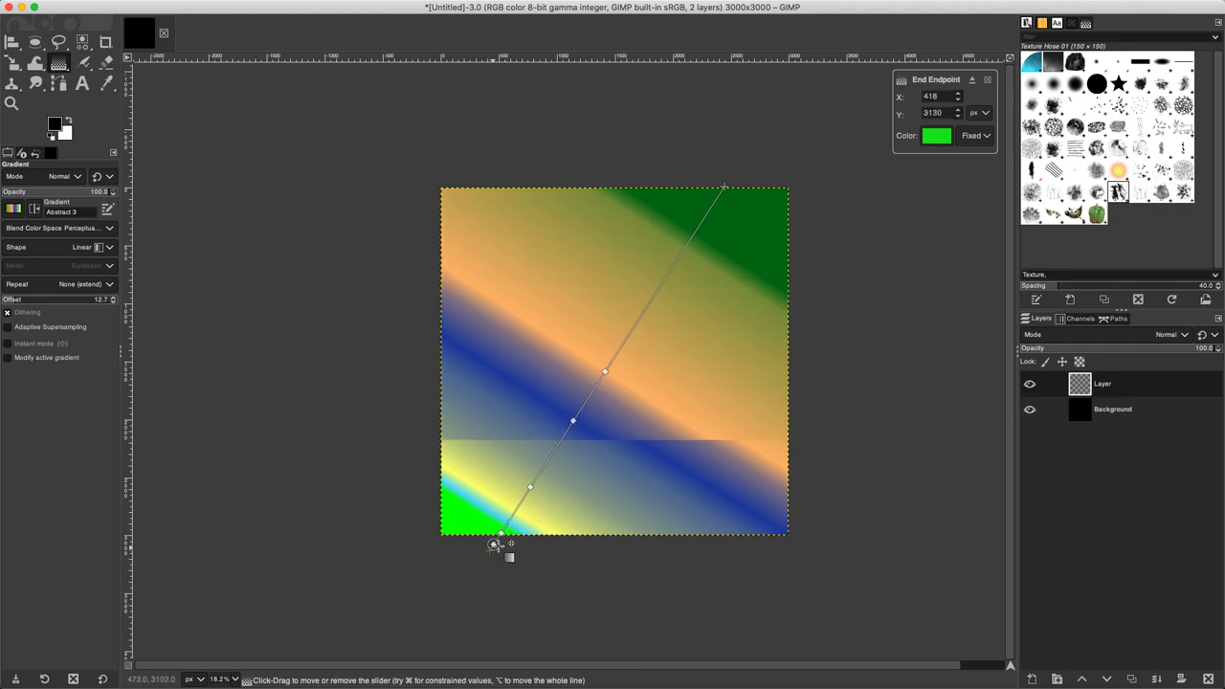
click(493, 543)
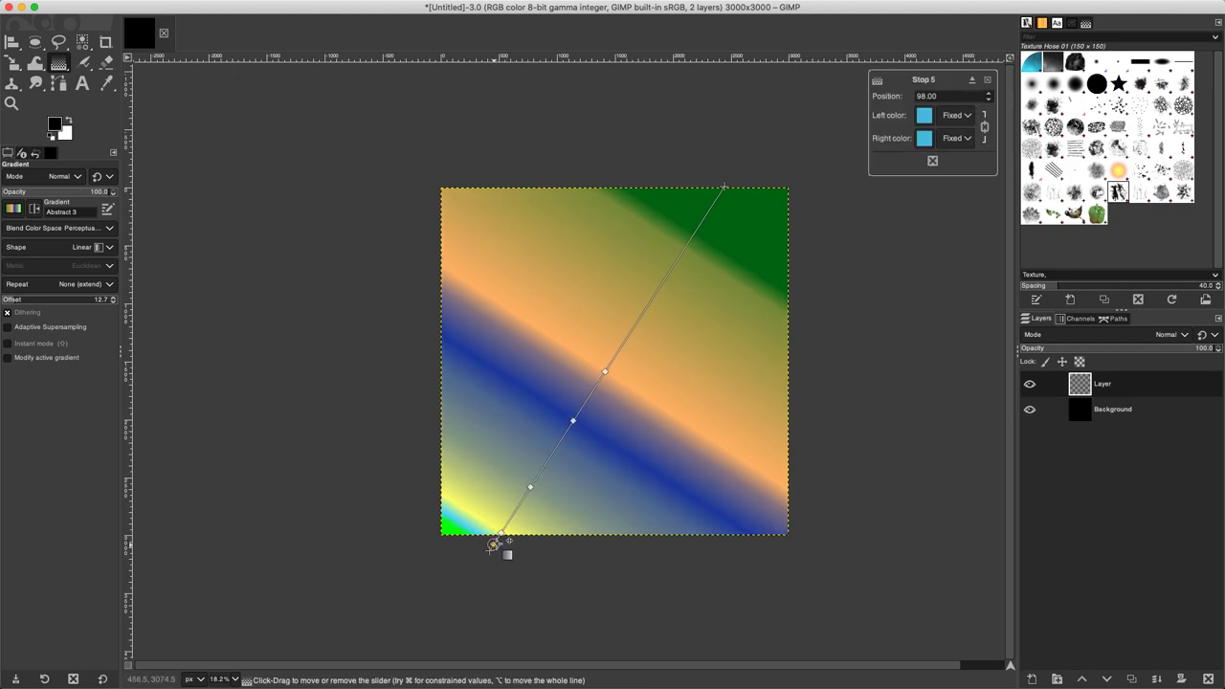
click(923, 138)
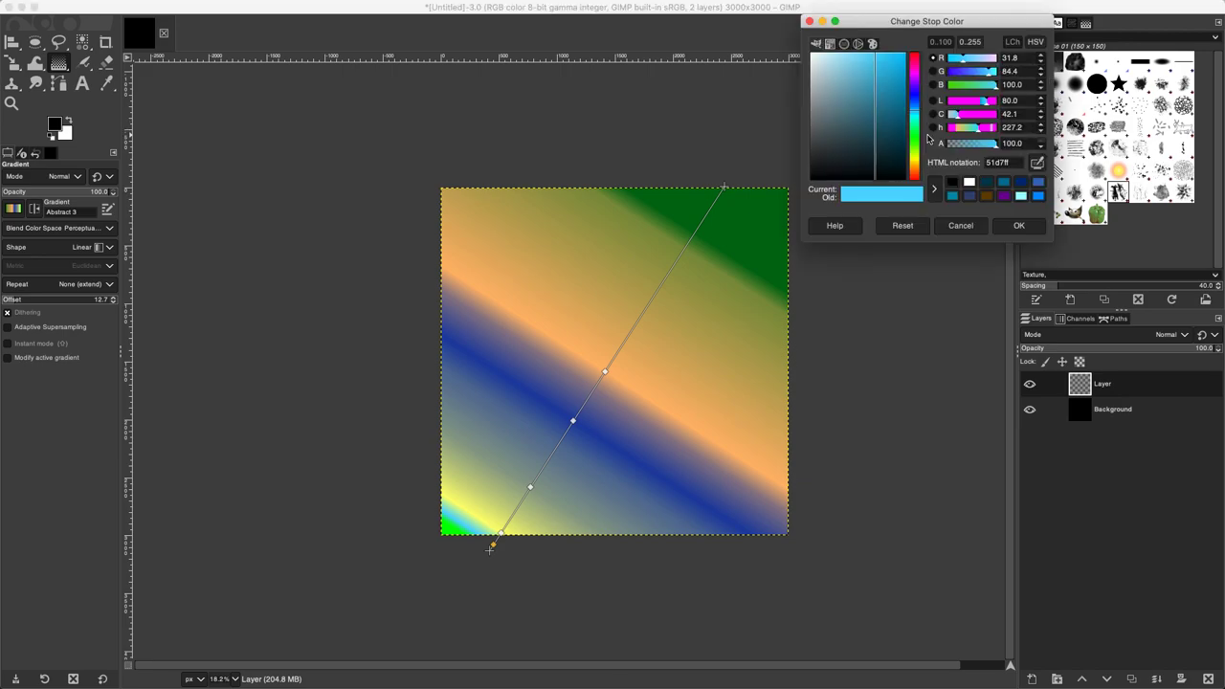
drag(876, 119, 881, 130)
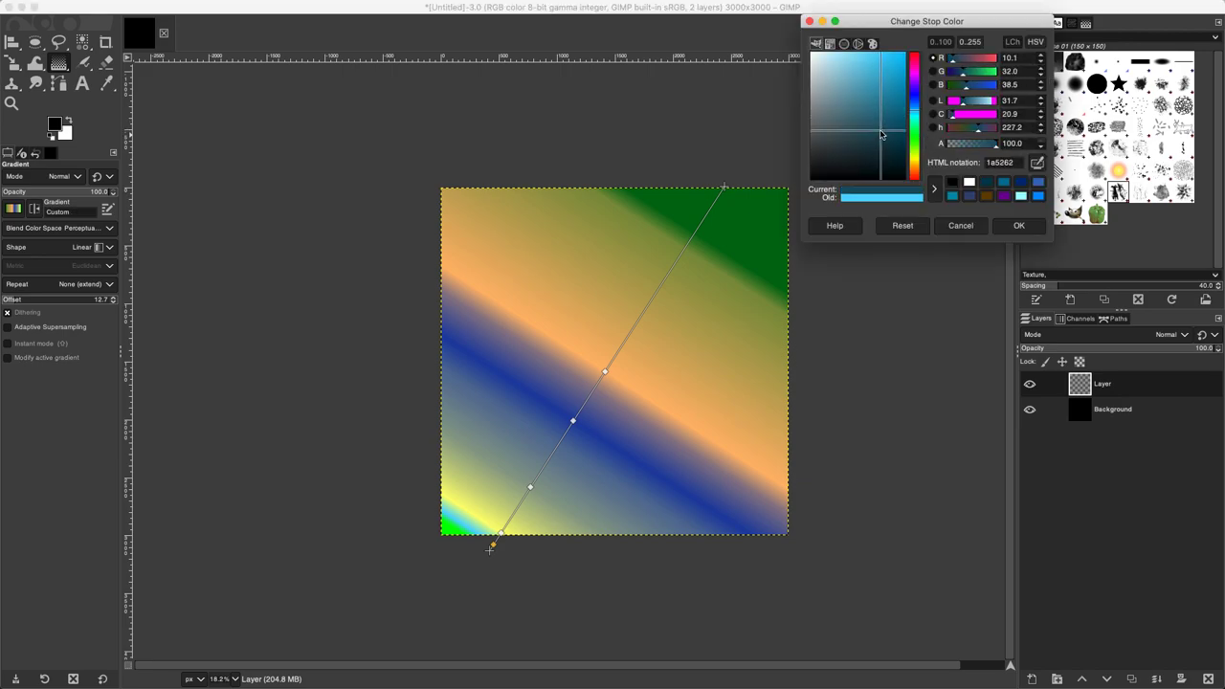
click(949, 227)
Move the orange stop to position 24.56 and the dark blue one to about 54.82, and recolour the orange stop to violet-blue 3f3b7e
drag(607, 374, 645, 312)
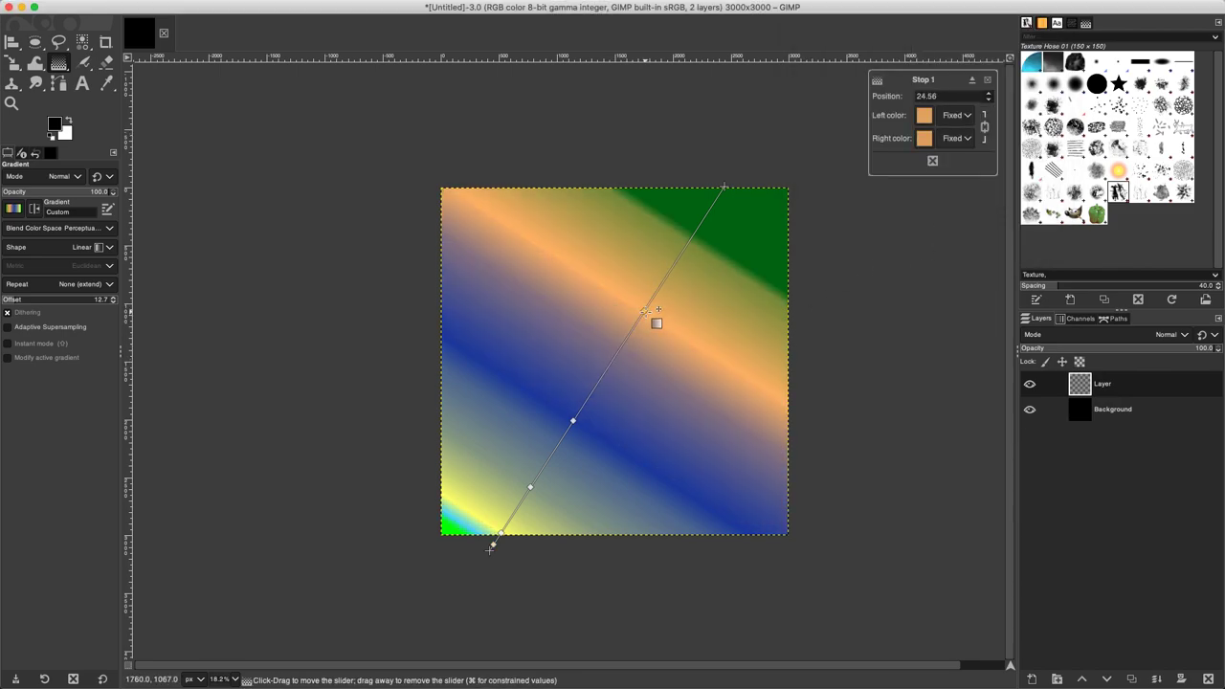
drag(573, 420, 582, 409)
click(645, 312)
click(924, 116)
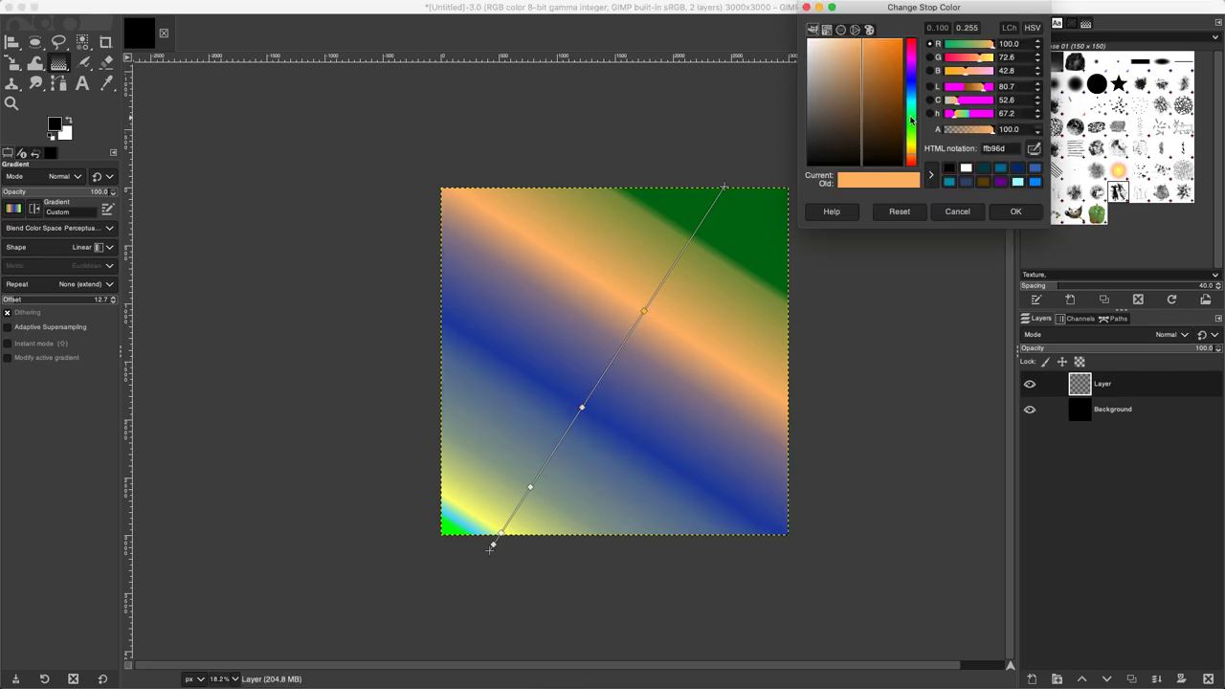
drag(909, 100, 859, 105)
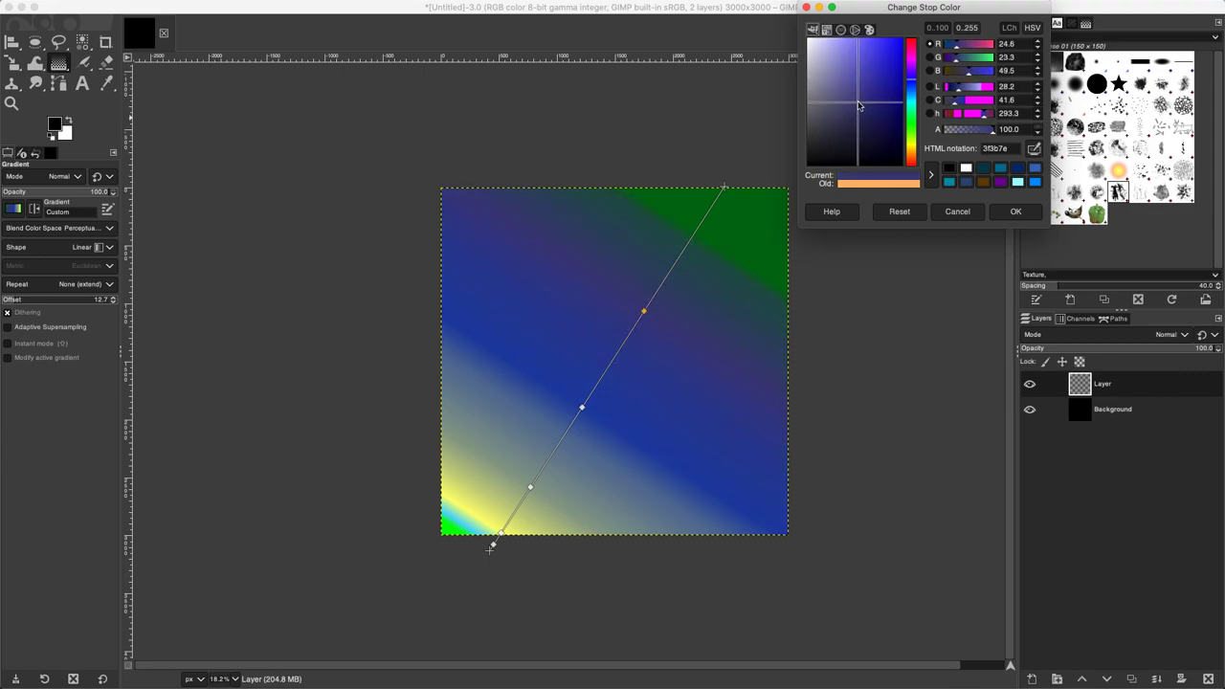
click(1006, 212)
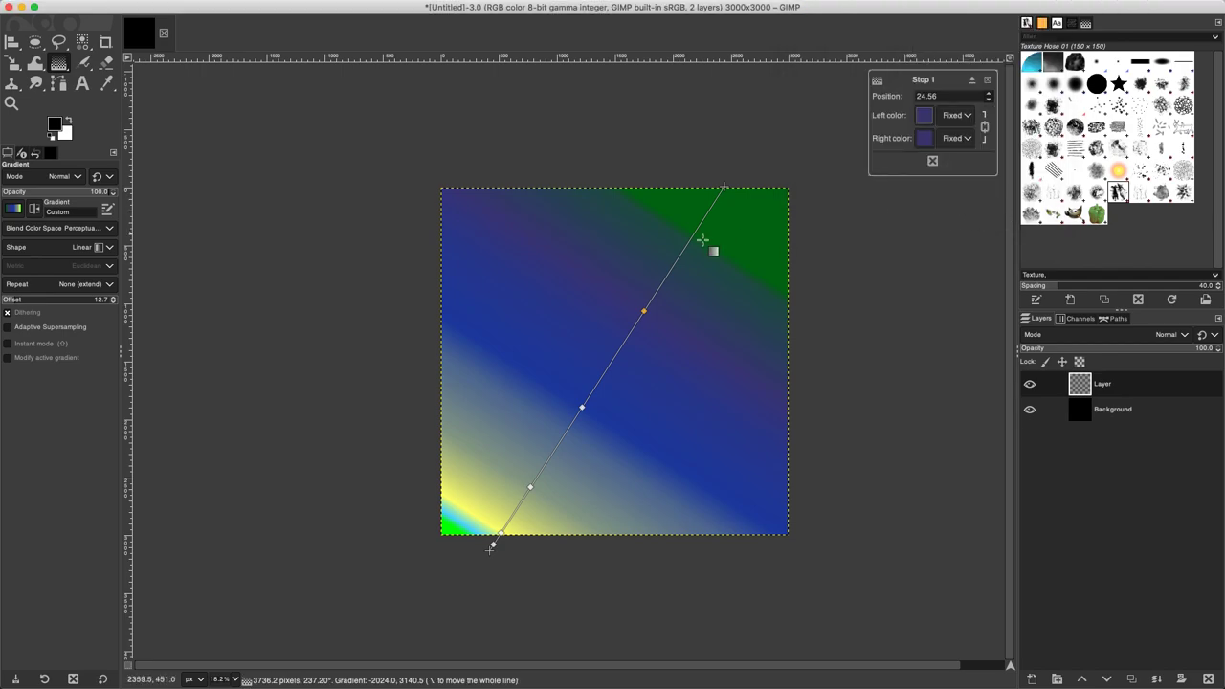
Change the colour of the gradient's green start endpoint to muted teal-blue 436c7a
click(724, 188)
click(934, 137)
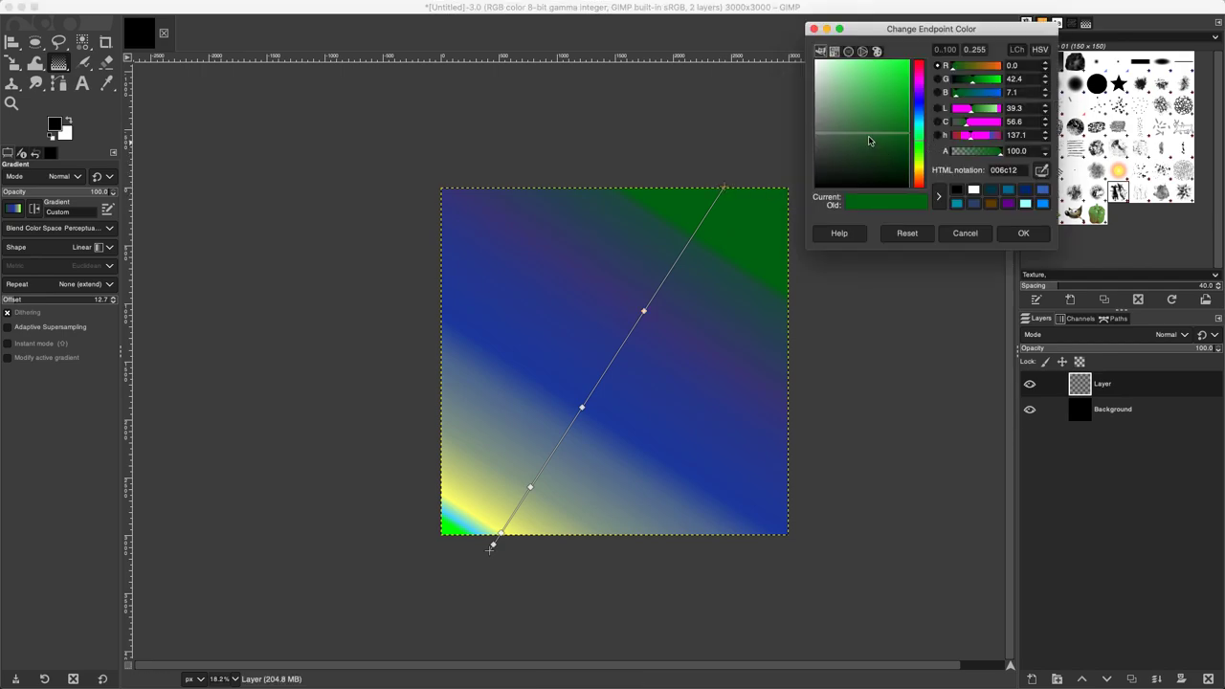
click(864, 134)
drag(920, 127, 859, 129)
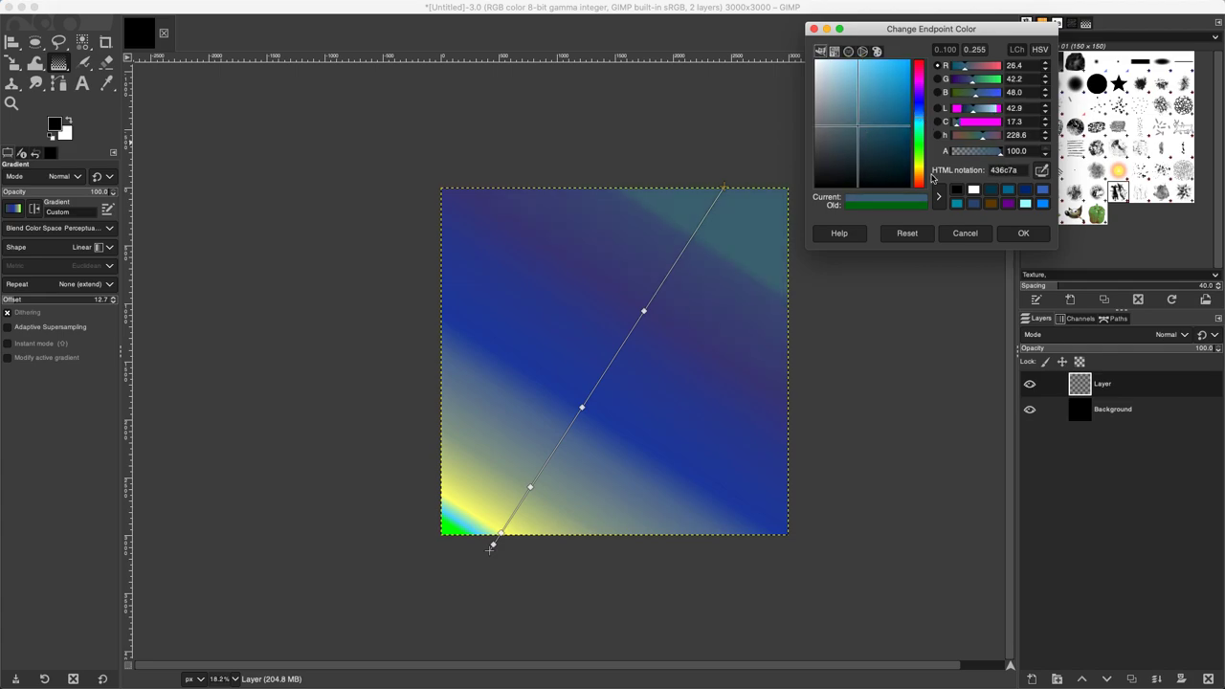
click(1020, 232)
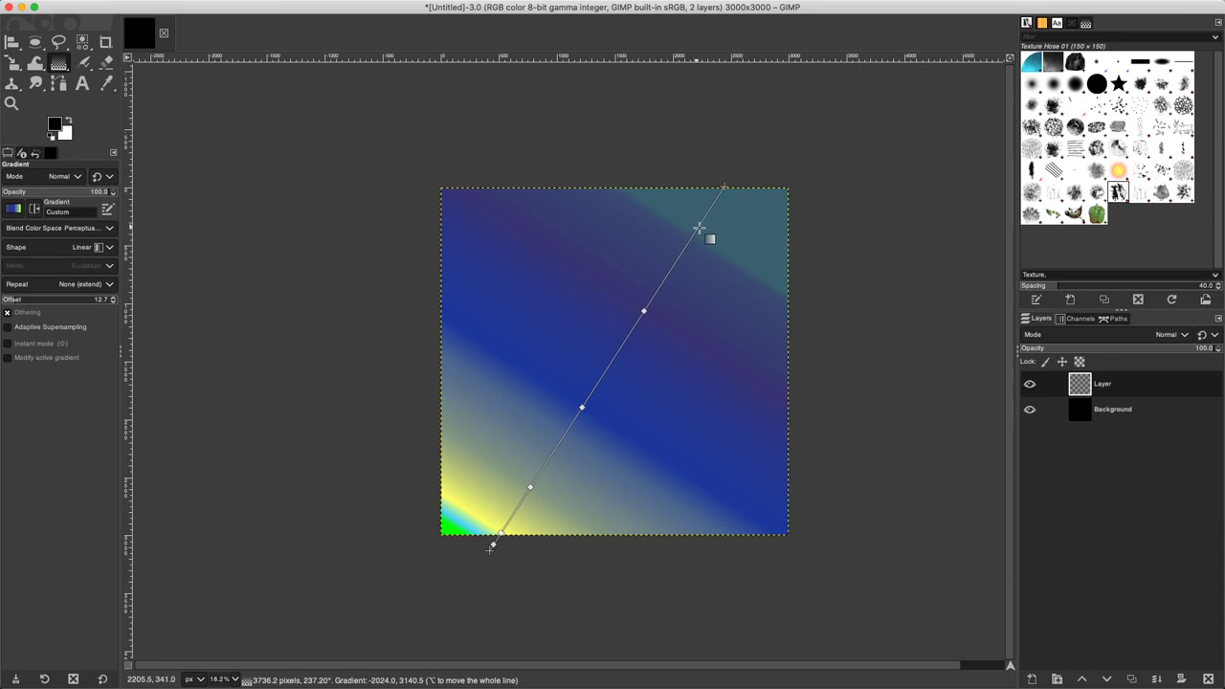
Add a stop between the start endpoint and the violet stop, and colour it blue 296080
click(694, 232)
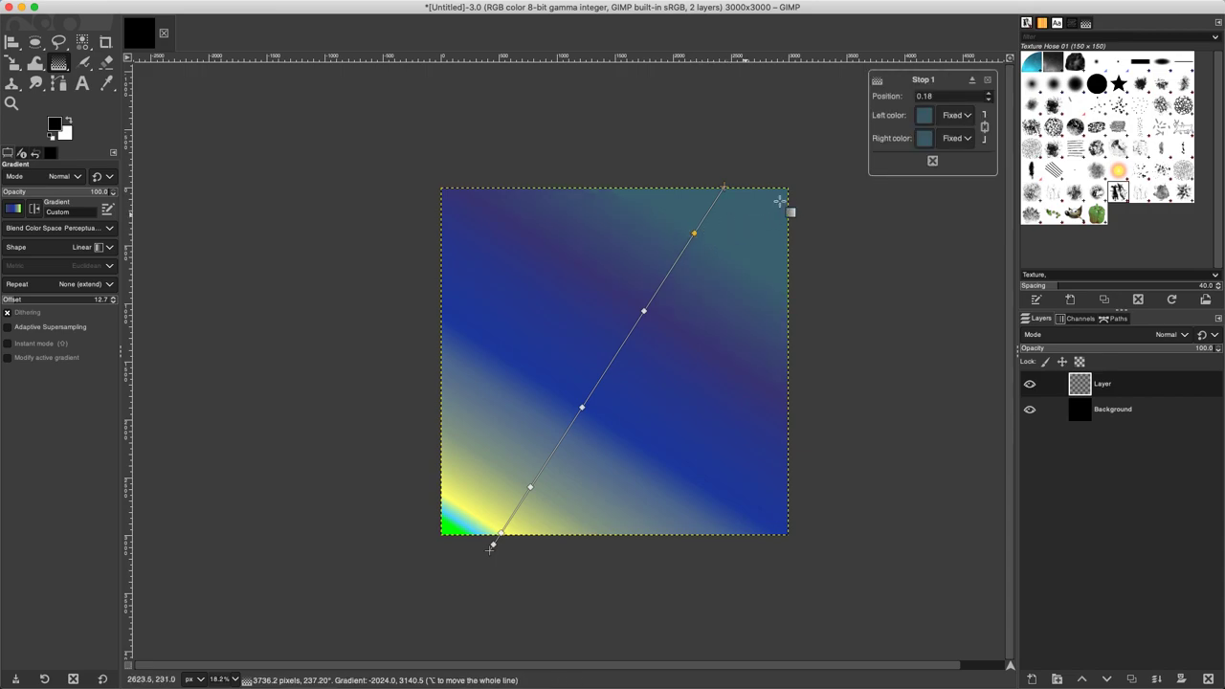
click(924, 116)
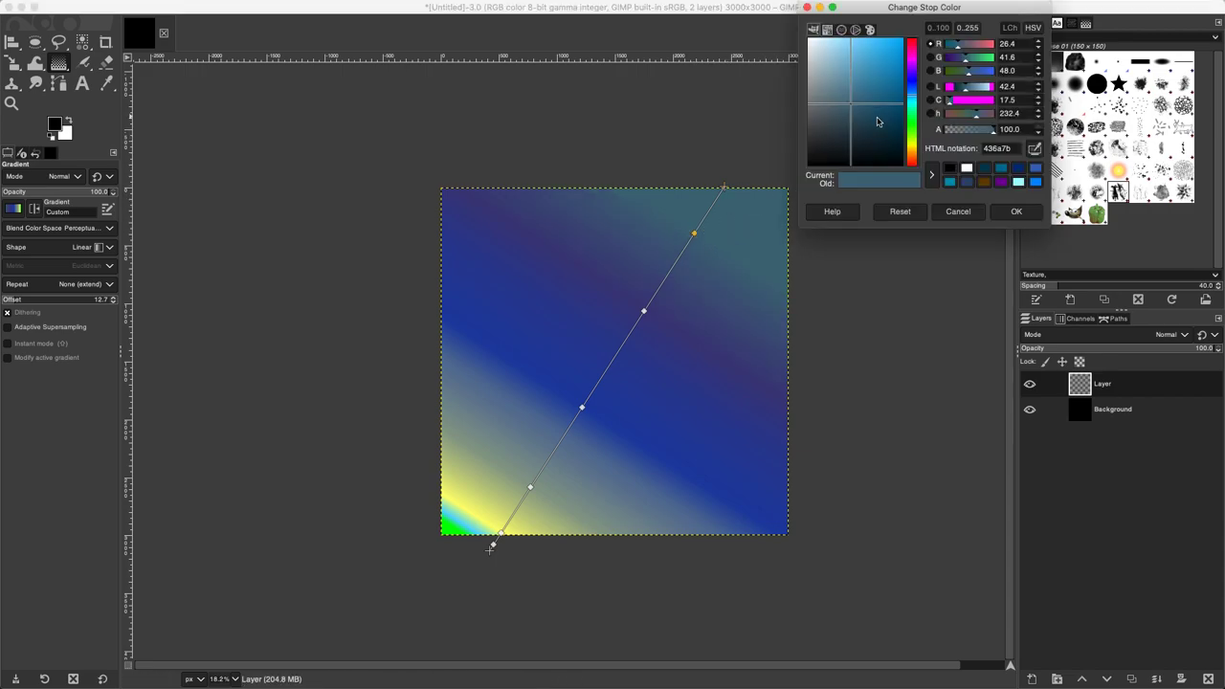
click(880, 107)
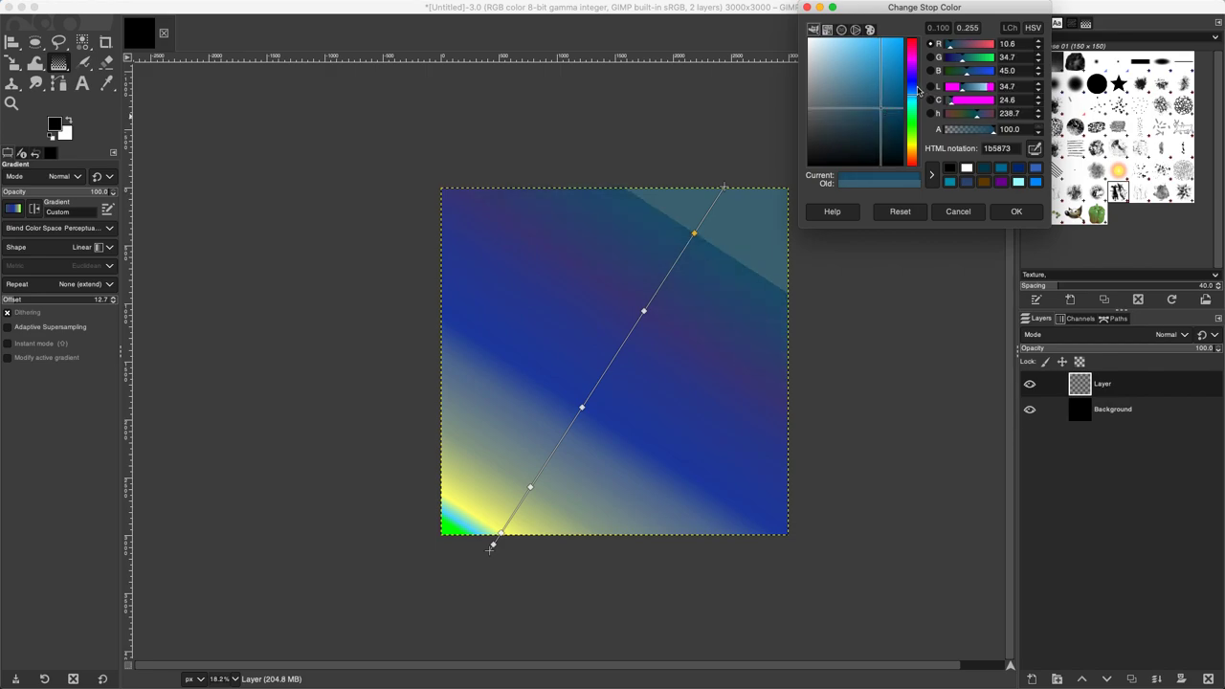
click(913, 92)
drag(913, 92, 914, 97)
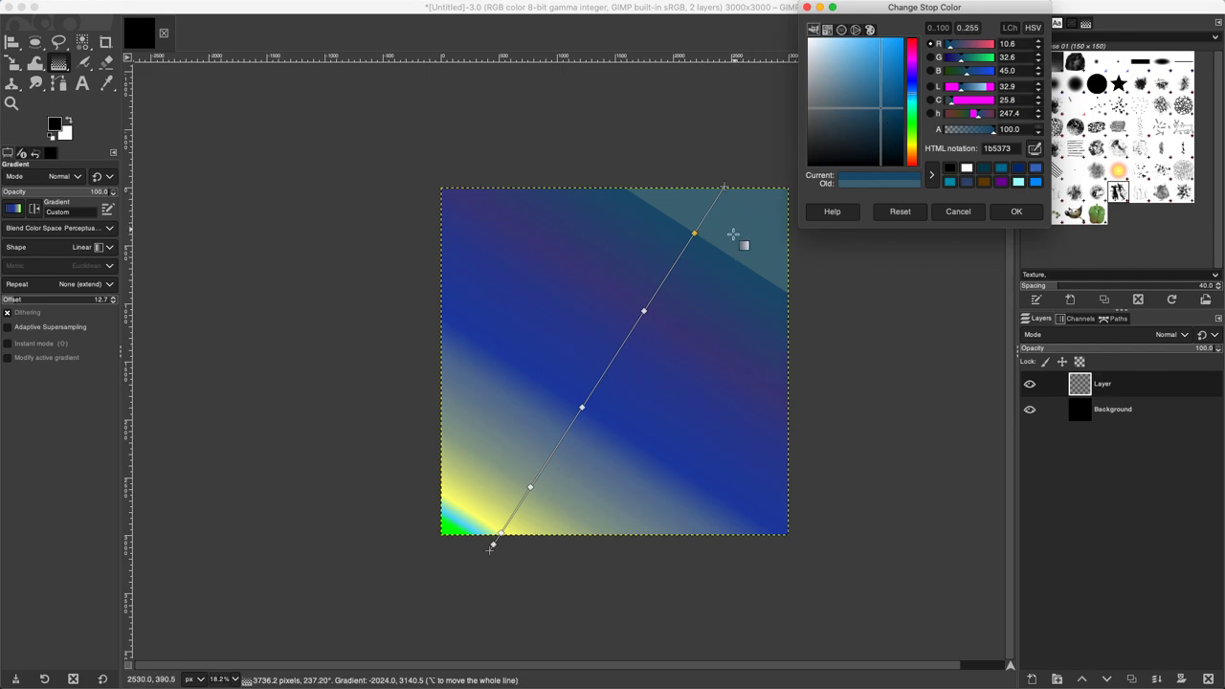
drag(885, 116, 872, 105)
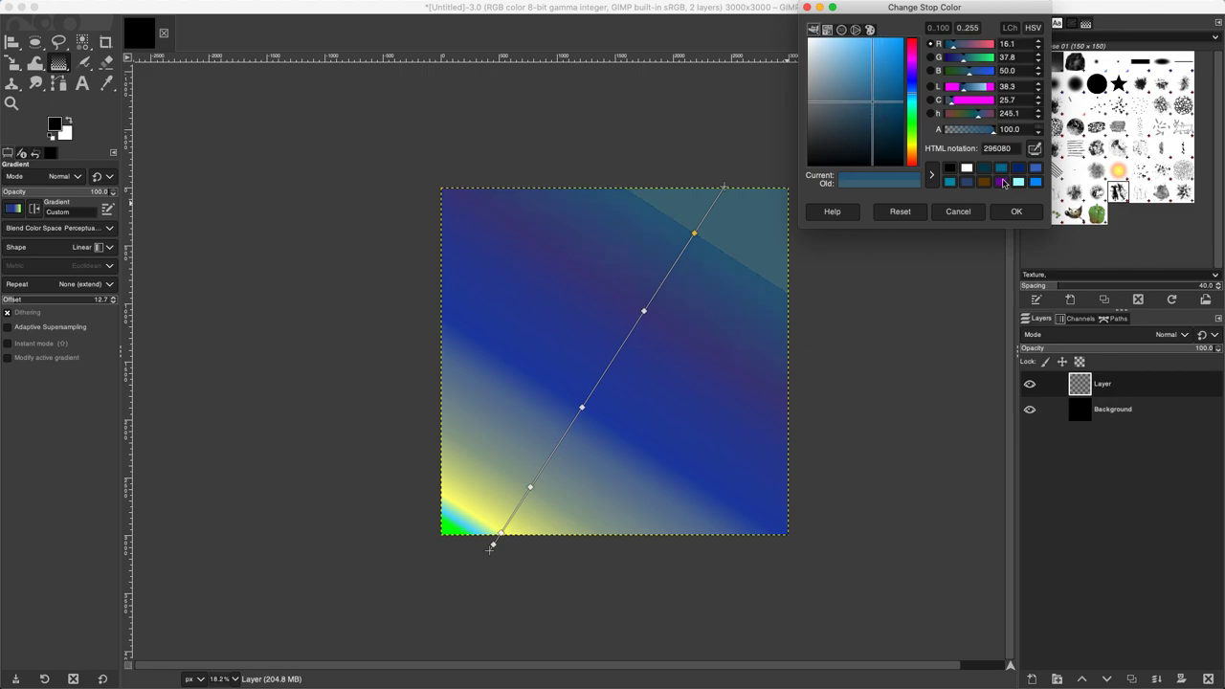
click(1016, 213)
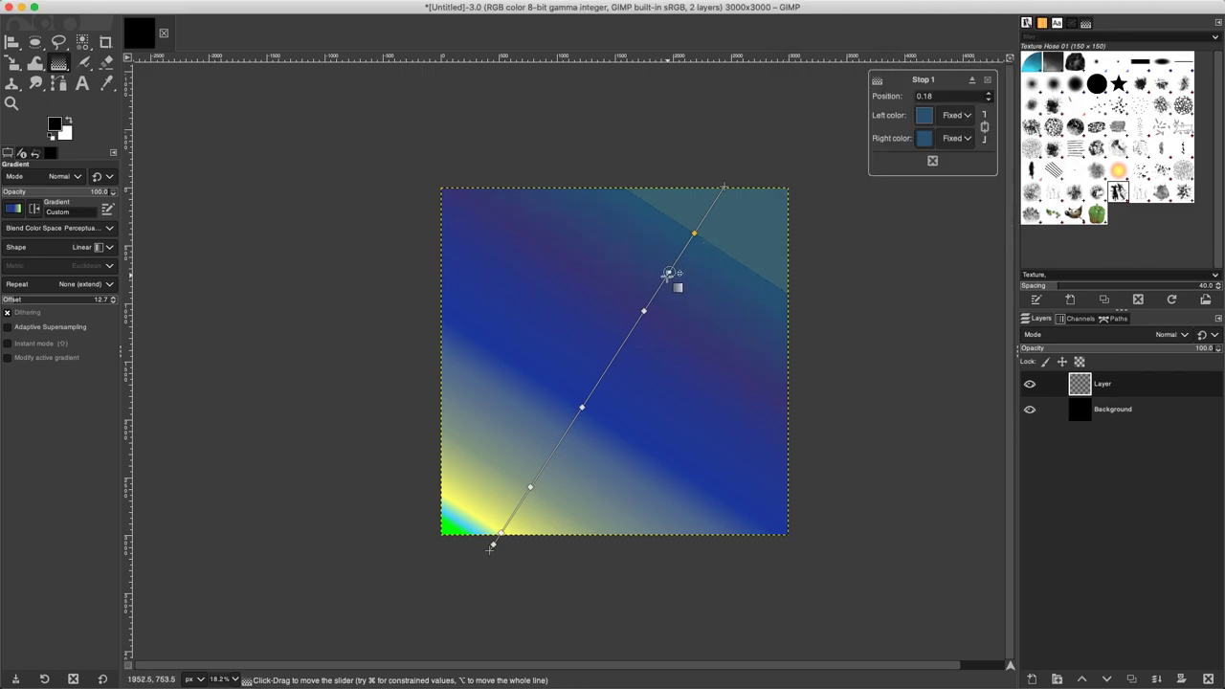
Add a stop at position 37.92 between the violet and dark blue stops, and colour it slate blue 45658f
click(645, 311)
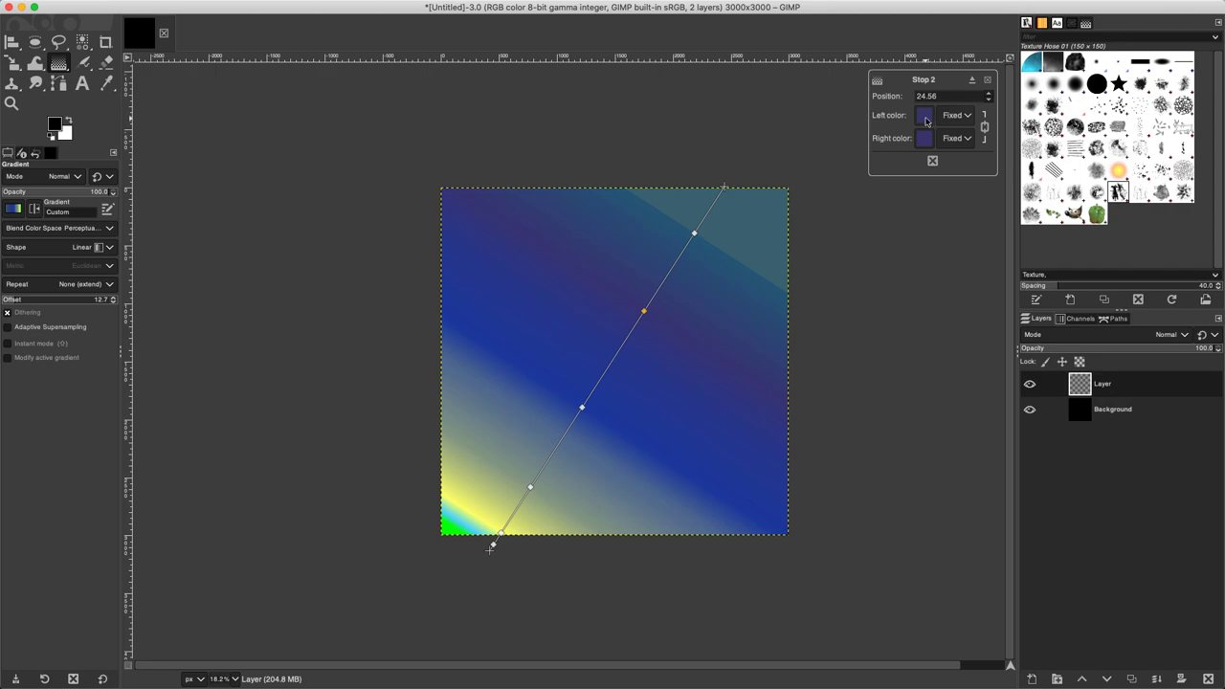
click(615, 352)
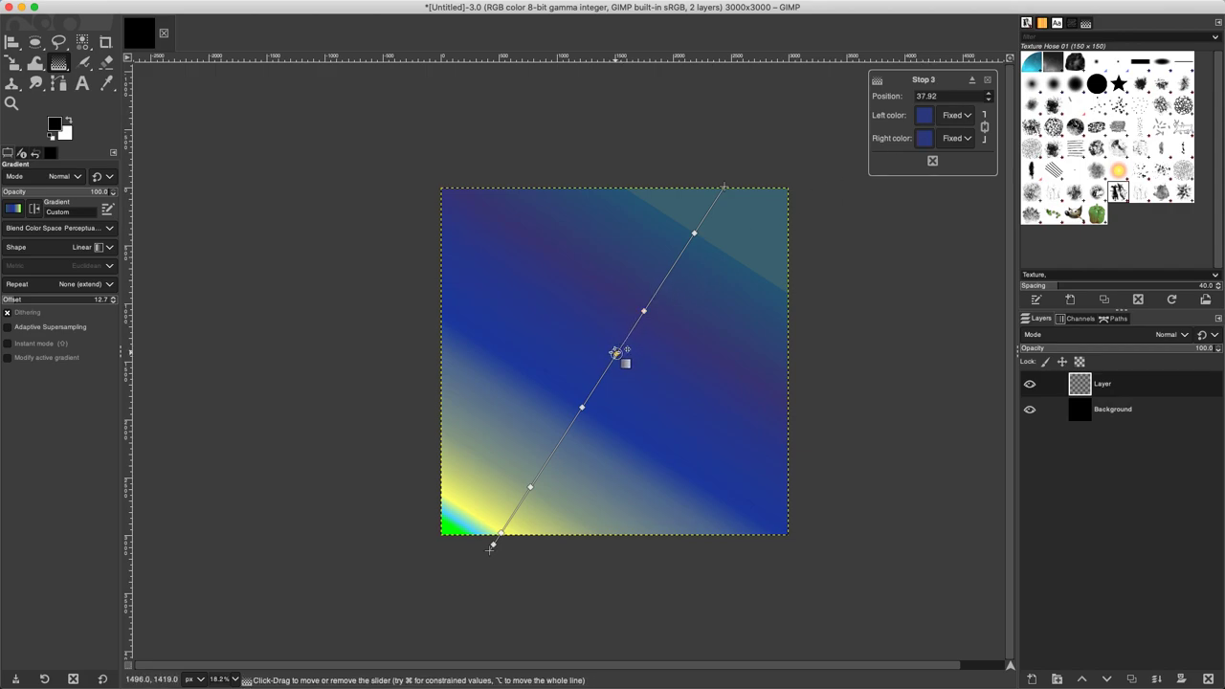
click(925, 116)
click(860, 97)
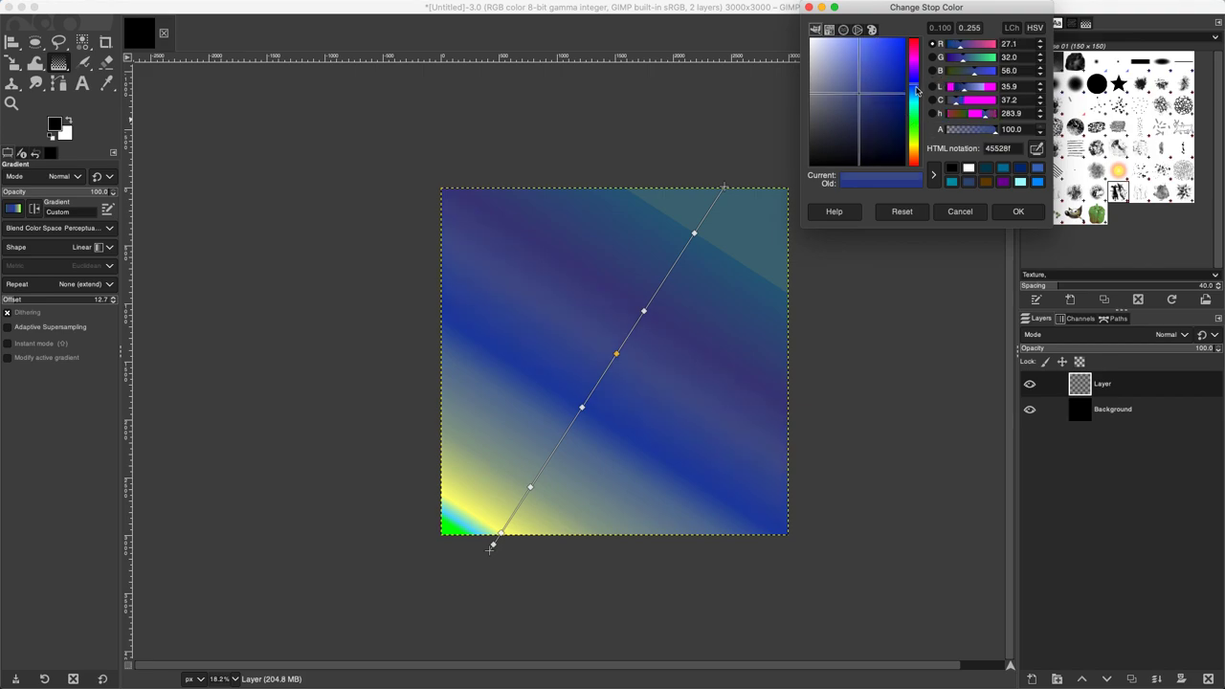
drag(916, 91, 916, 95)
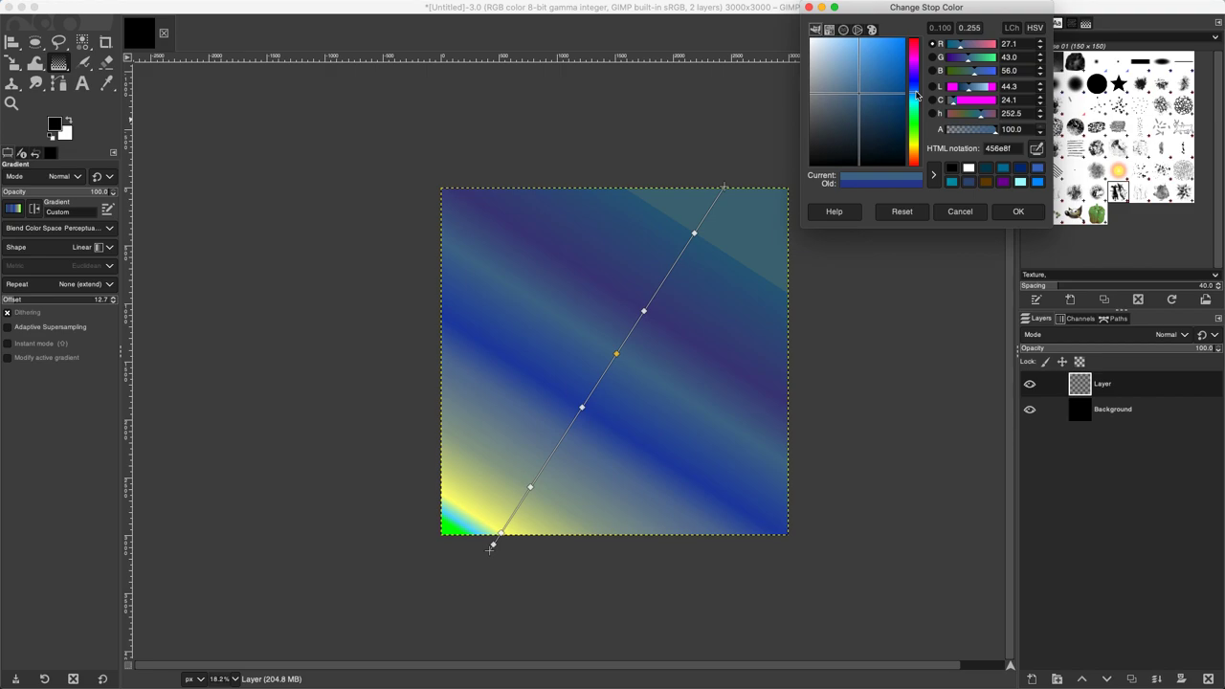
drag(915, 95, 916, 92)
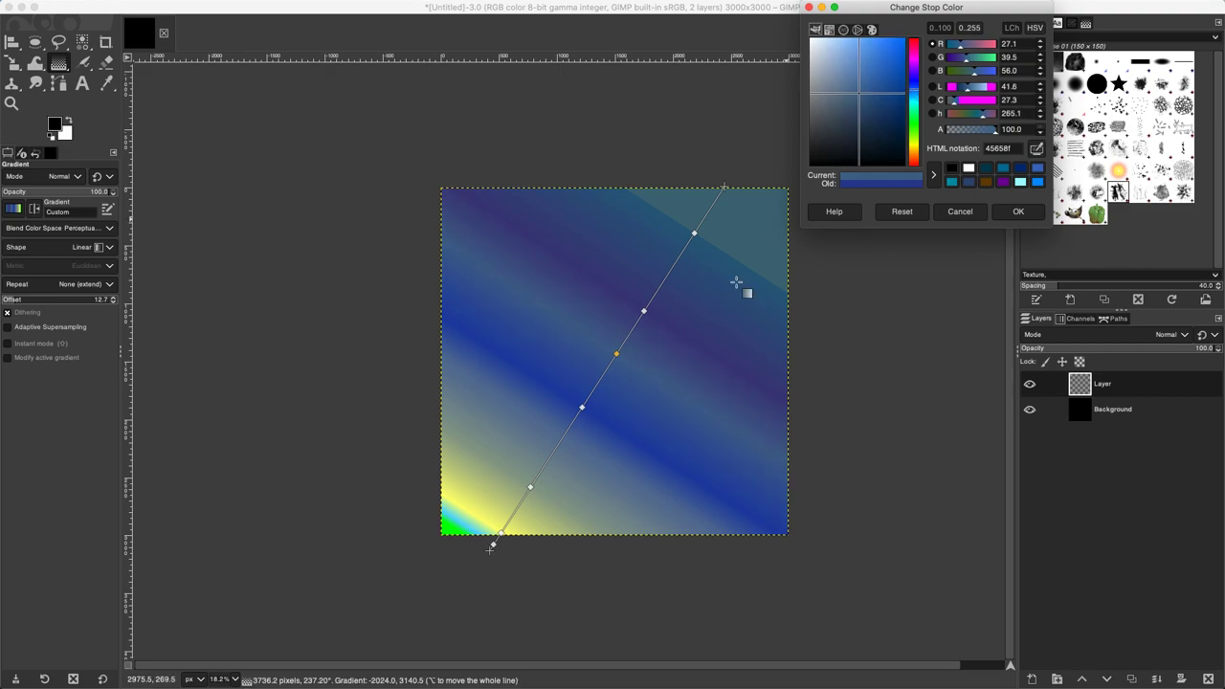
Recolour the dark blue stop at position 54.82 to a brighter blue, 3e5dba
click(582, 408)
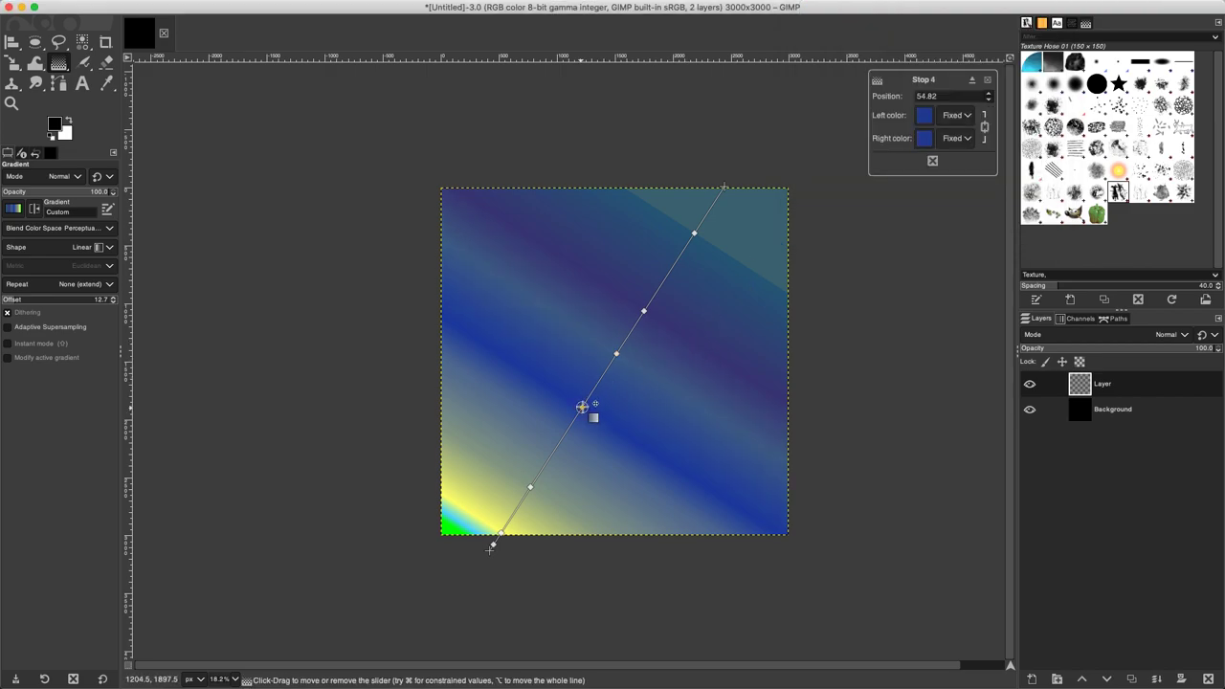
click(922, 117)
click(867, 91)
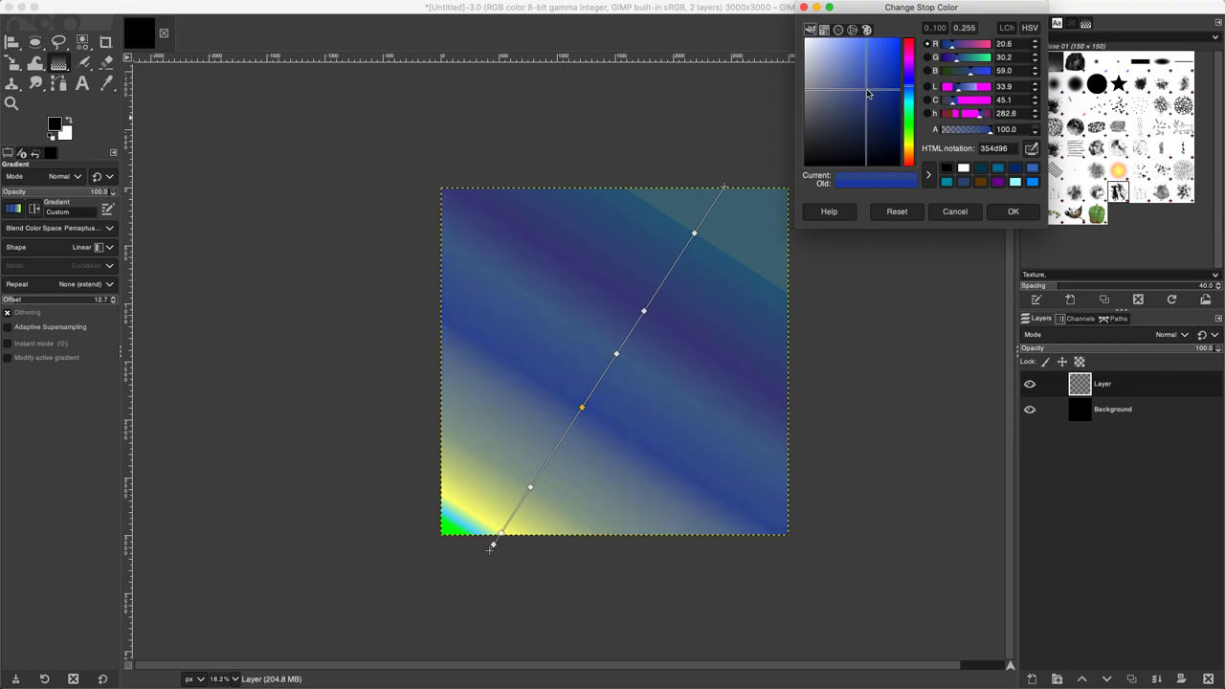
click(869, 73)
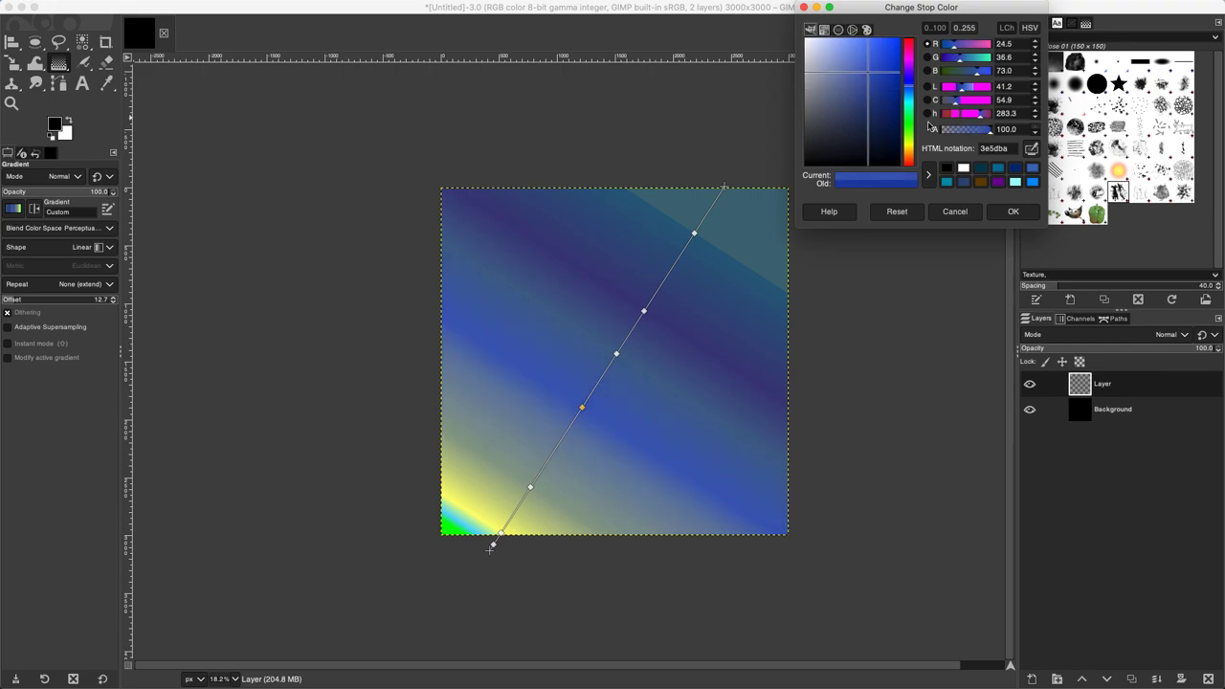
click(1012, 211)
Add a stop at position 70.58 below the bright blue stop, and colour it 266a90
click(550, 456)
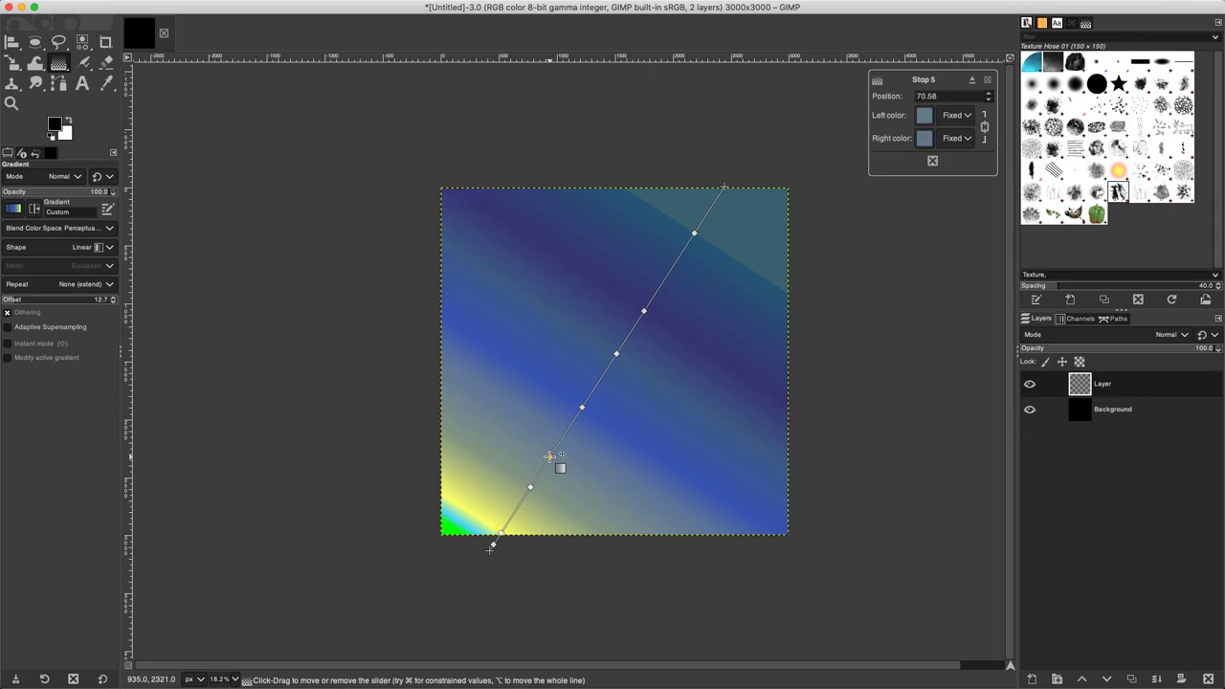
click(923, 115)
drag(886, 120, 880, 93)
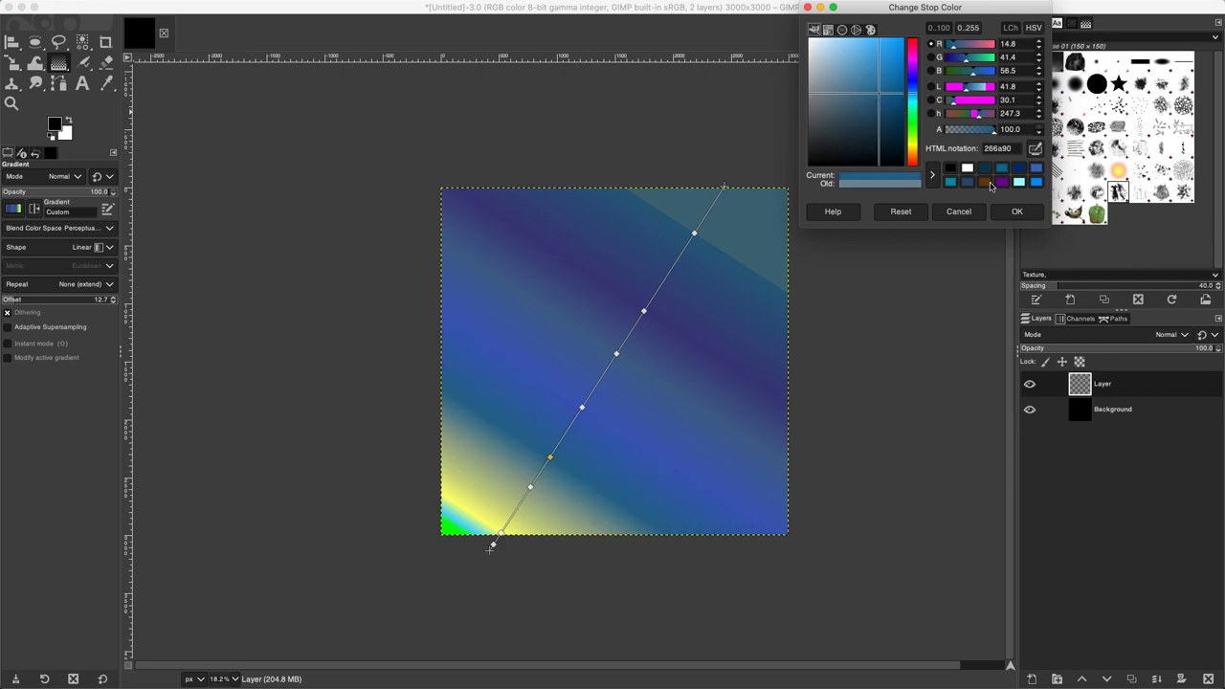
click(1015, 211)
Recolour the grey-green stop at position 79.97 to muted blue 3f6a7d
click(531, 488)
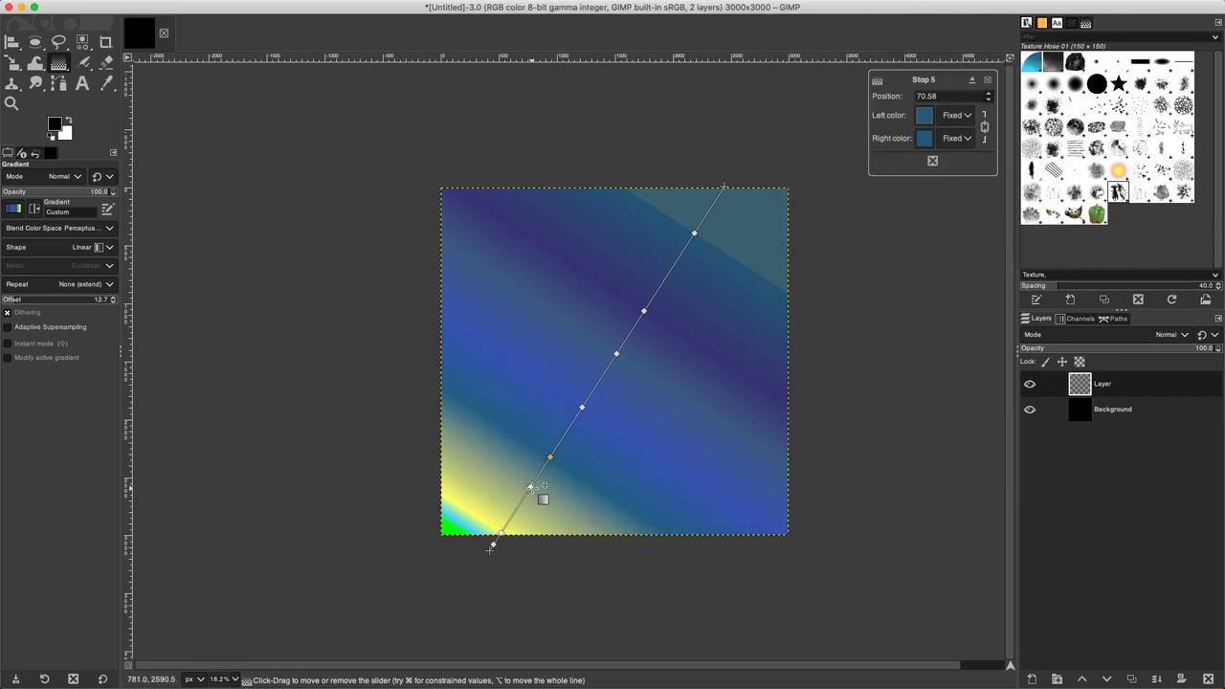
click(923, 119)
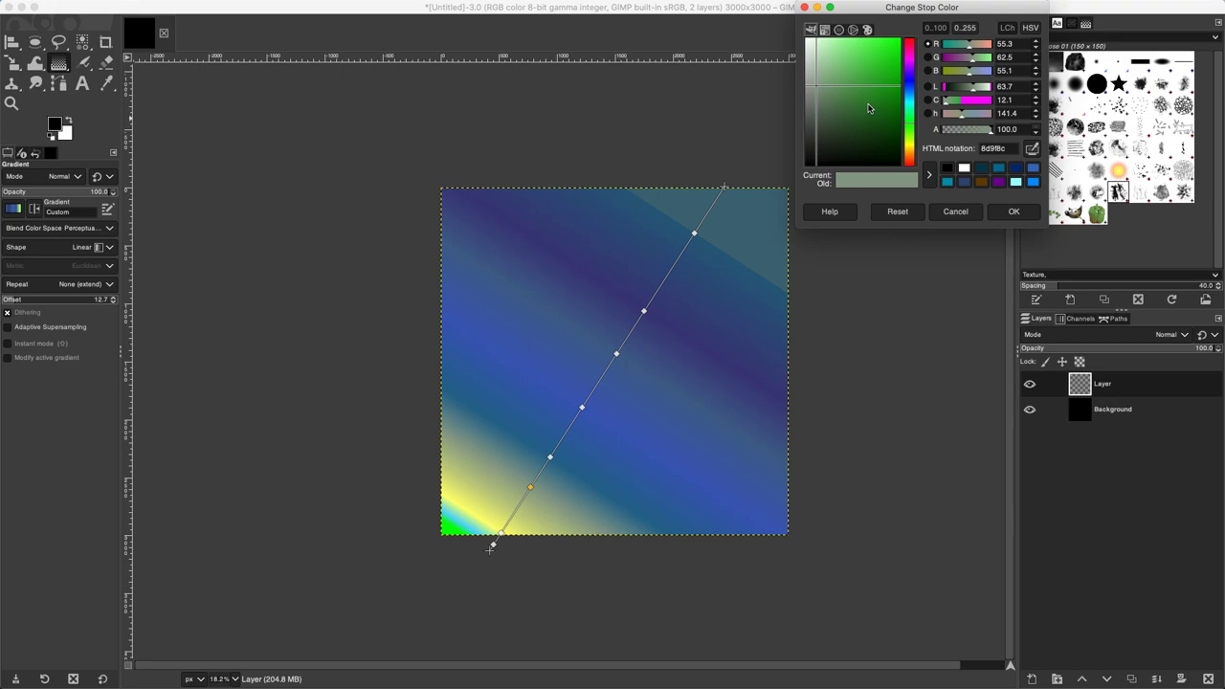
click(913, 110)
click(911, 101)
click(912, 99)
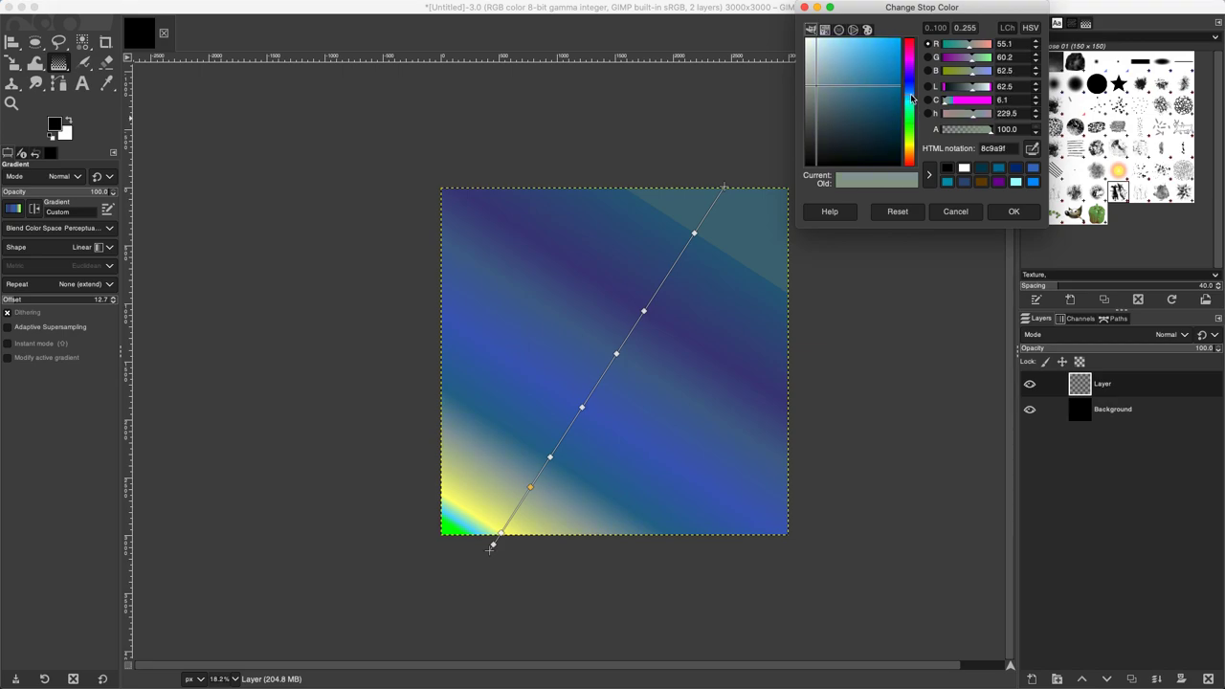
drag(853, 119, 854, 106)
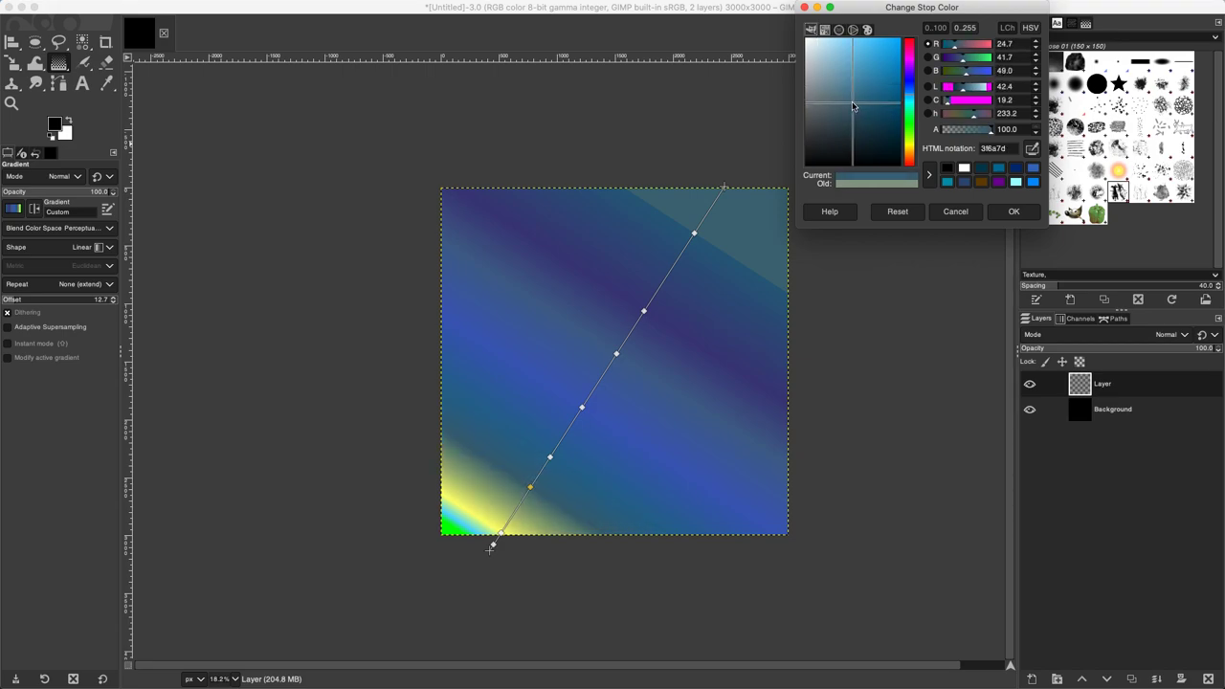
click(1000, 212)
Recolour the yellow stop at position 94.32 to muted blue 42628c
click(501, 533)
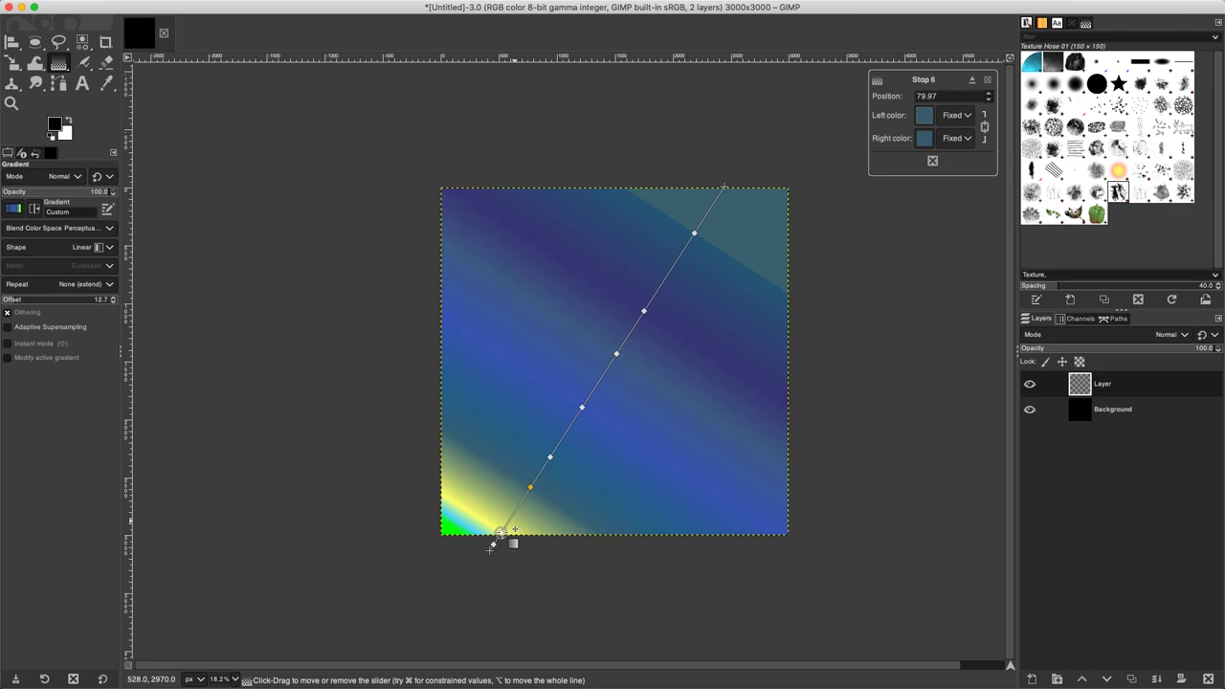
click(927, 119)
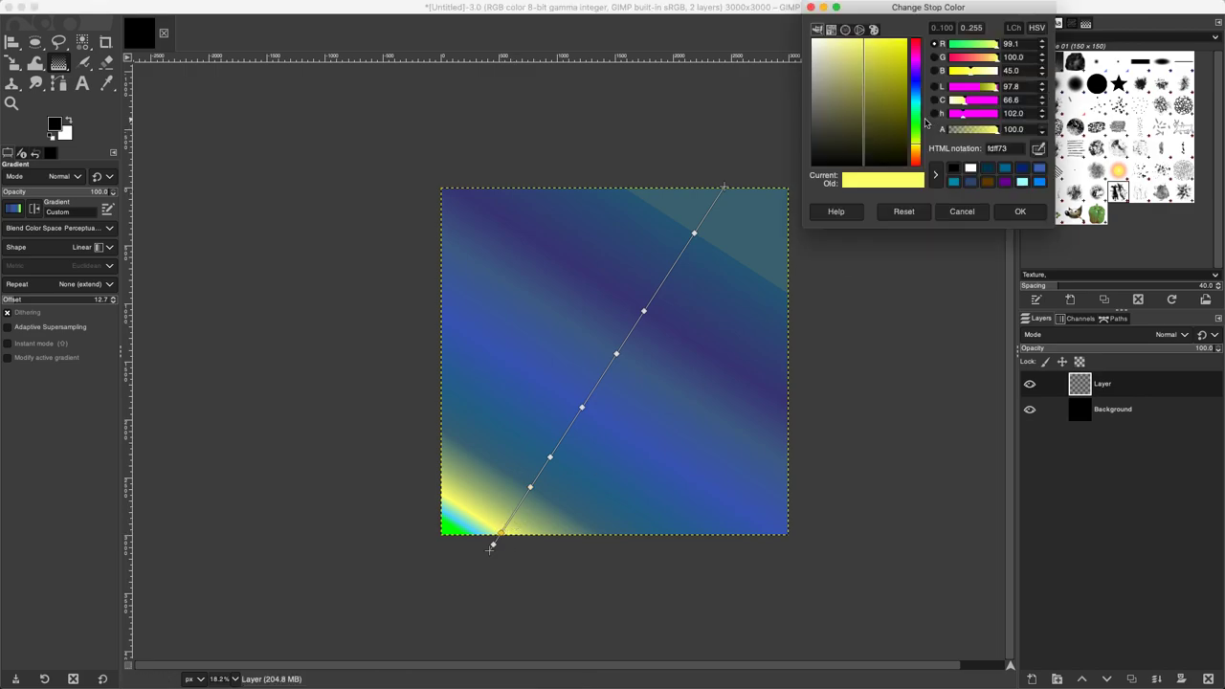
click(916, 96)
mouse_move(880, 105)
mouse_down()
mouse_move(882, 91)
mouse_move(863, 100)
mouse_up()
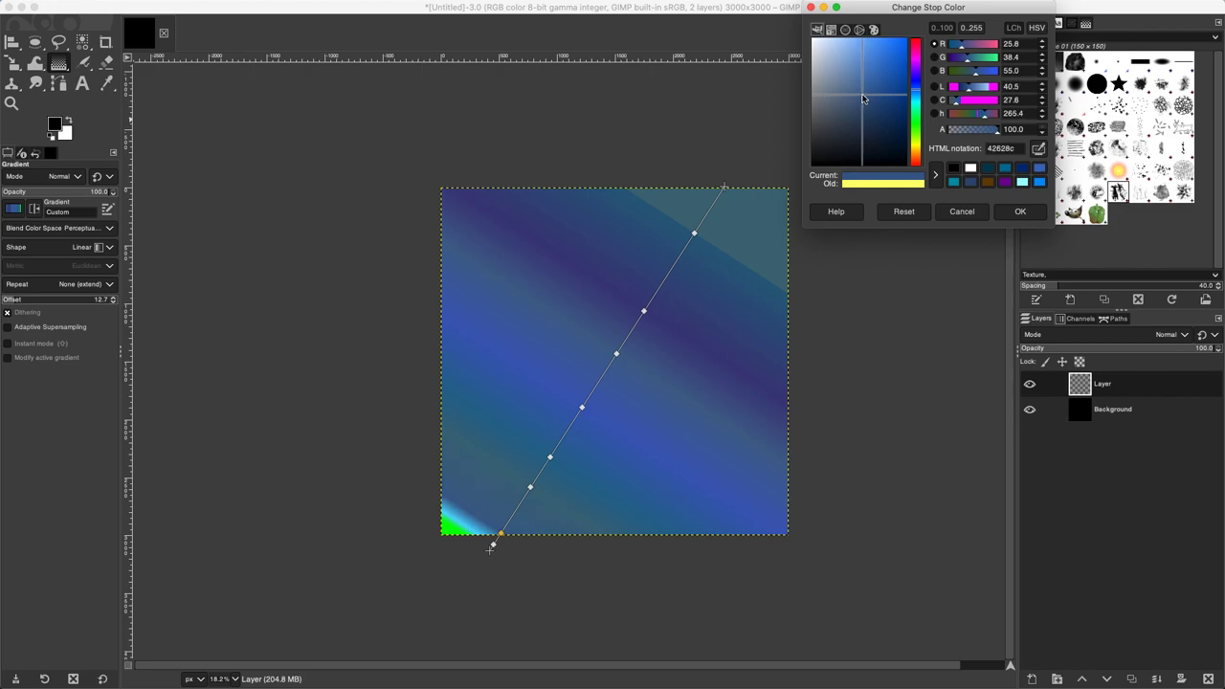
click(1022, 212)
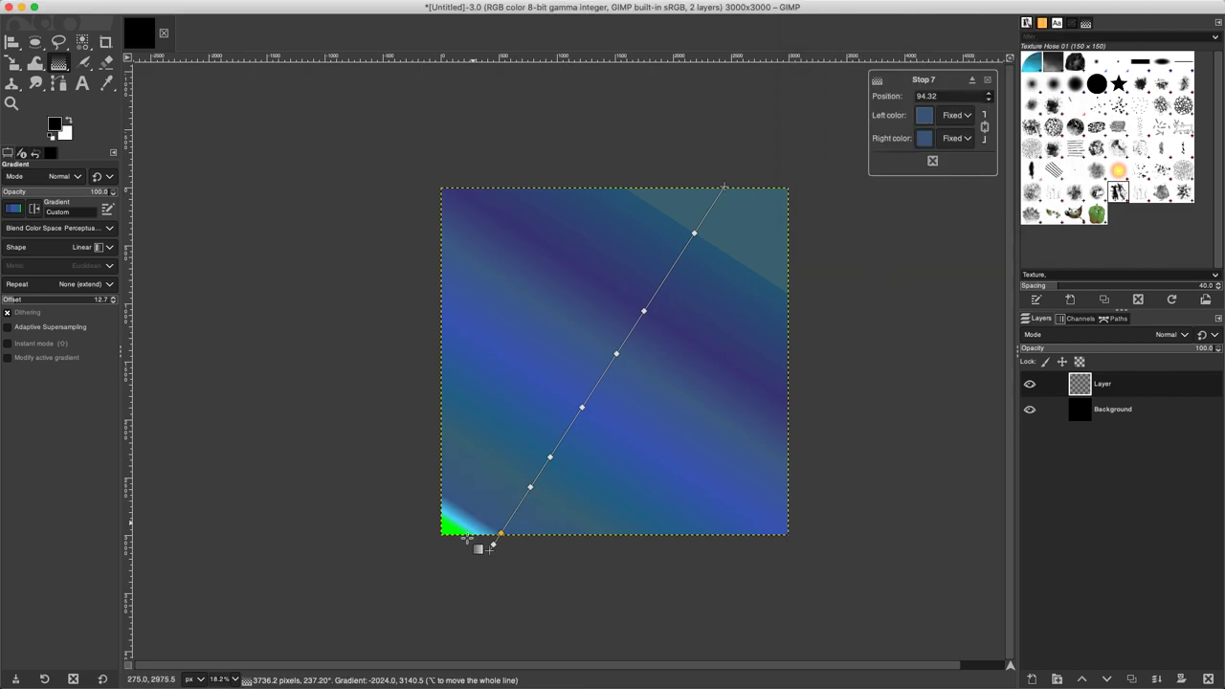
Extend the gradient line beyond the canvas, with its end point at about X 176, Y 3360 and its start point at X 3113, Y -660
click(495, 541)
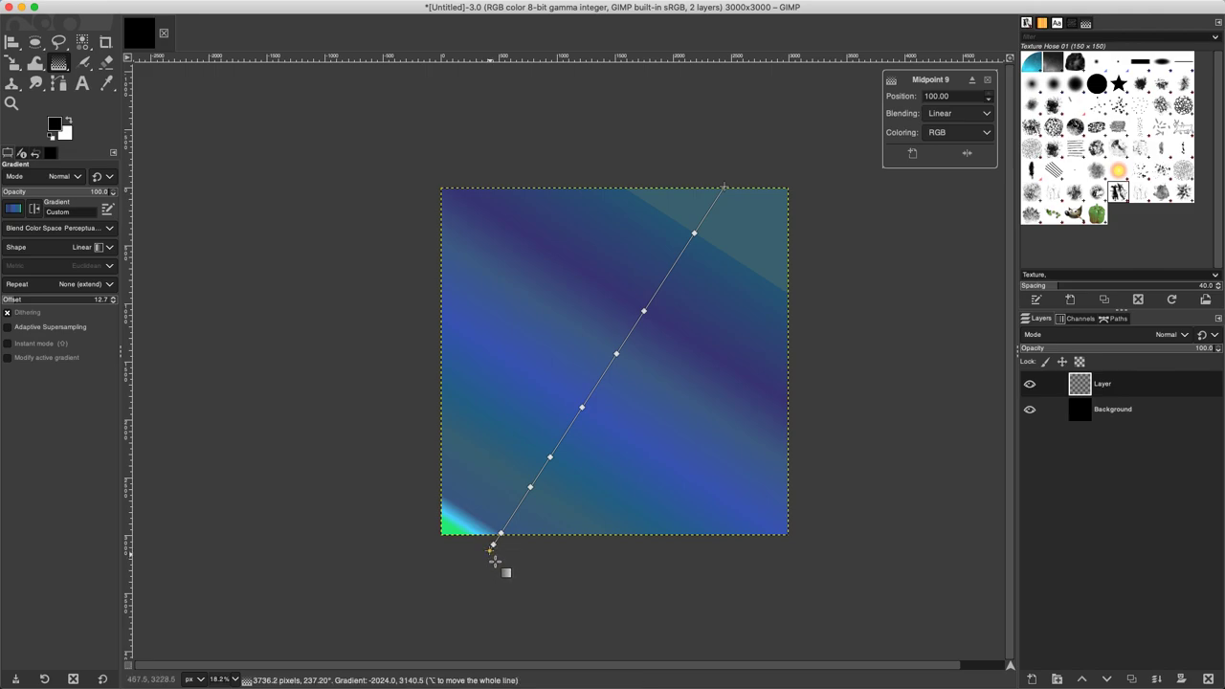
drag(492, 549, 462, 576)
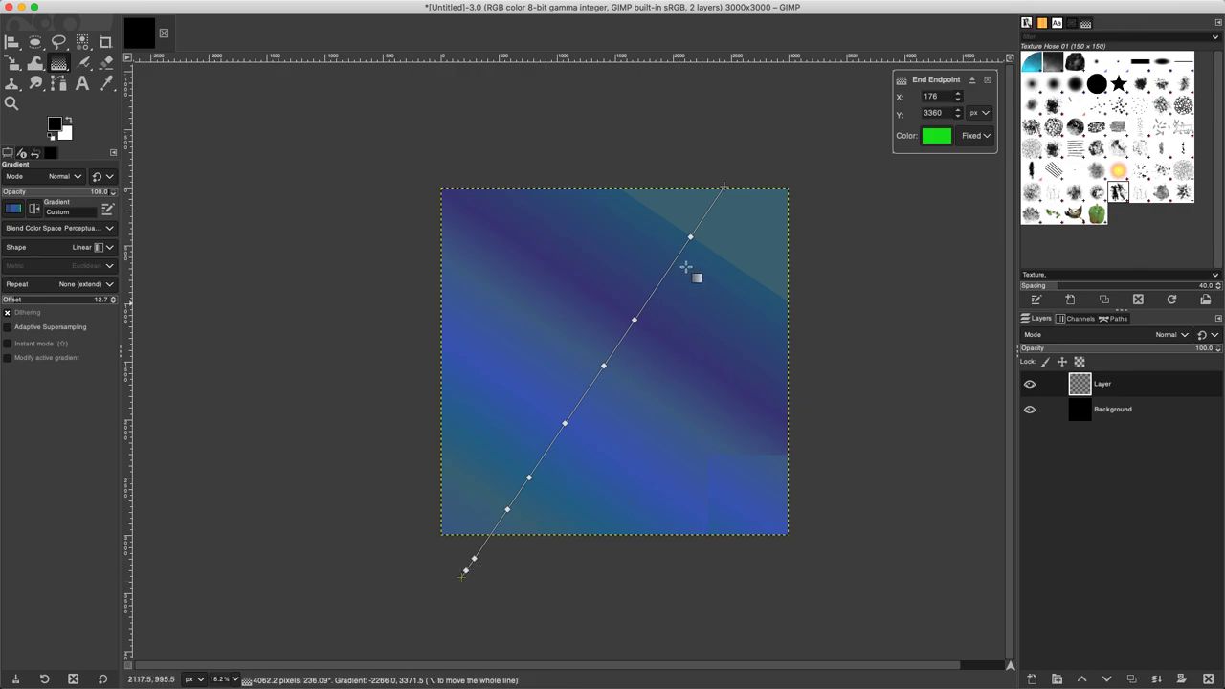
drag(724, 187, 801, 112)
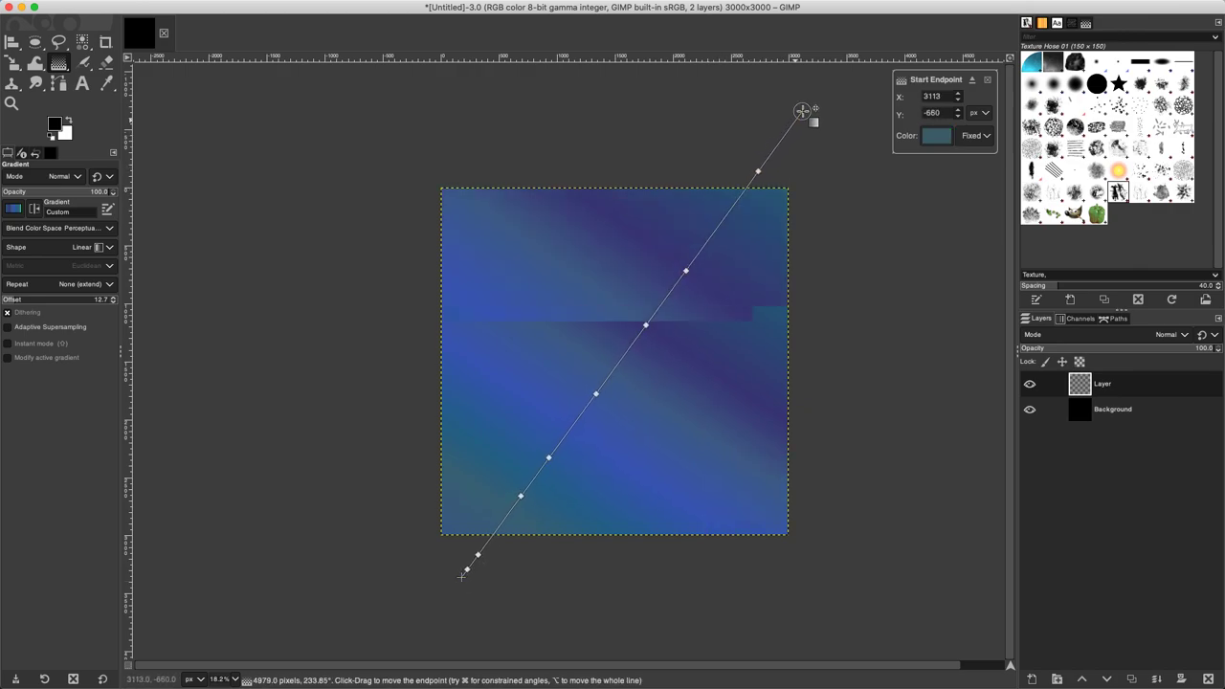
Recolour the bright blue stop at position 54.82 to greyish blue 47557d and commit the gradient to the layer
click(595, 393)
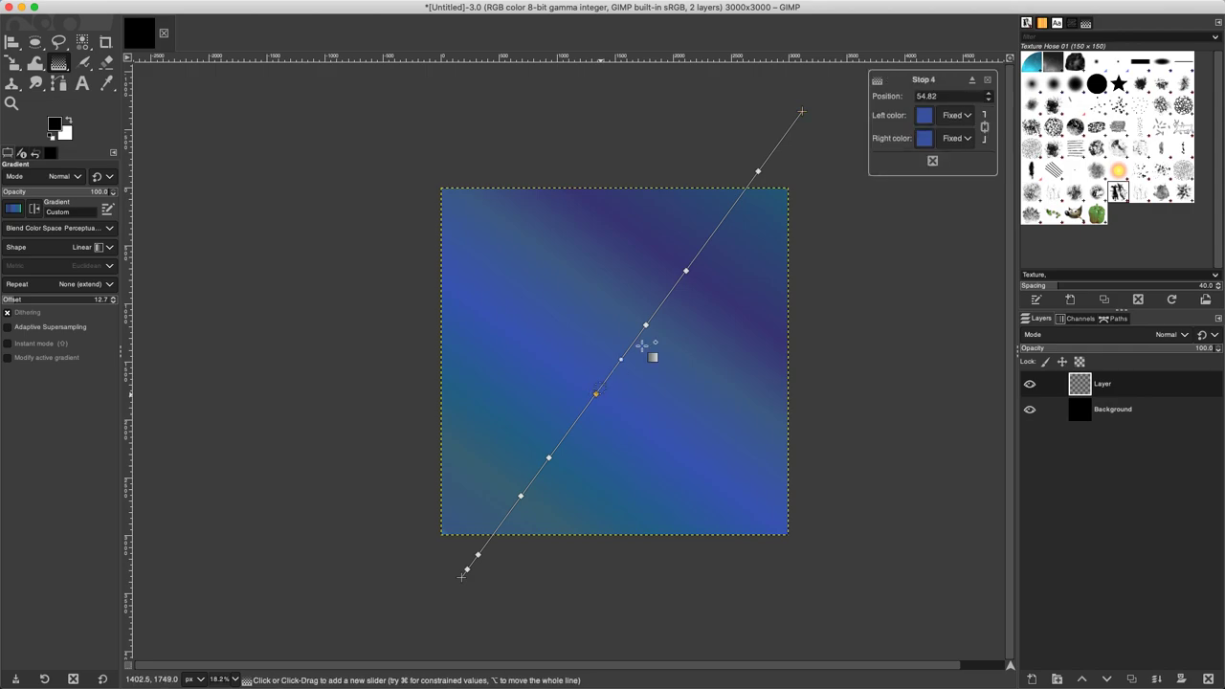
click(925, 116)
drag(861, 98, 853, 107)
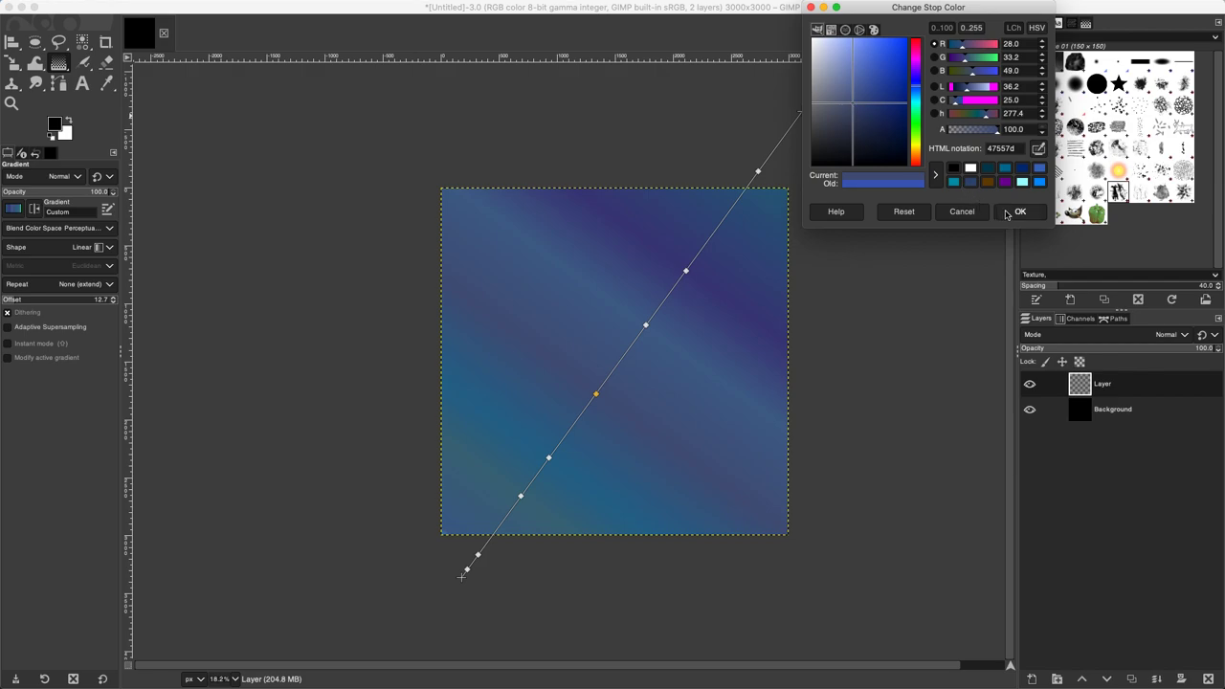
click(1016, 211)
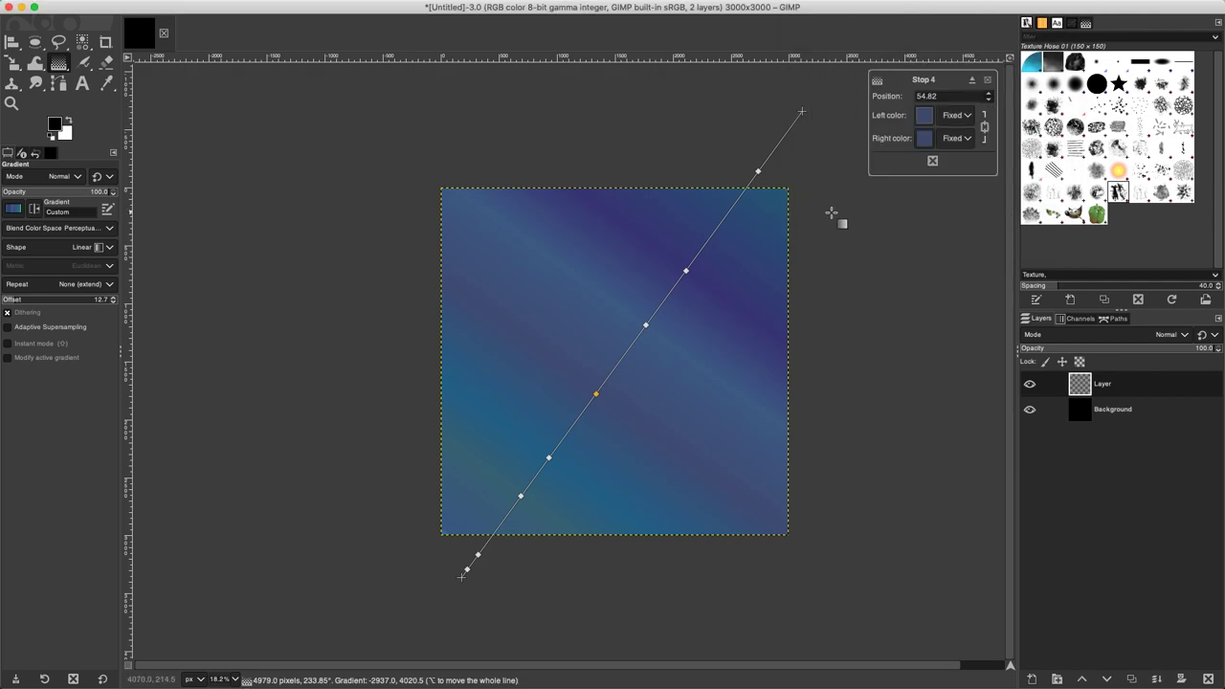
click(13, 43)
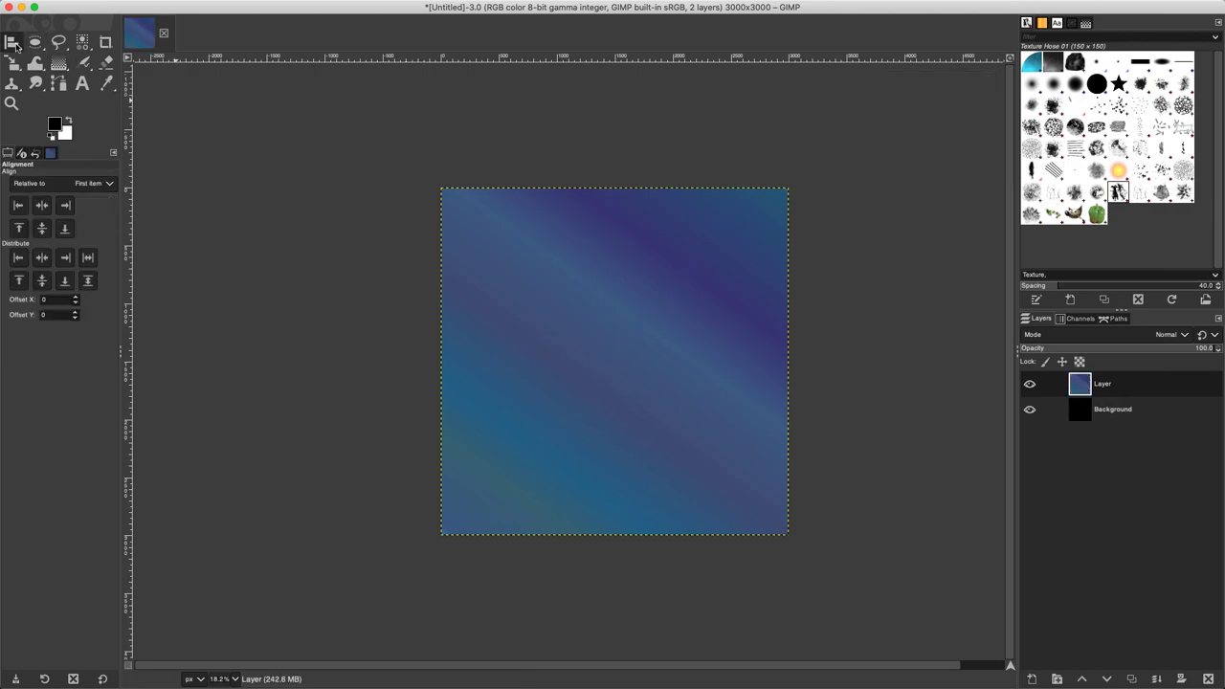
Add a transparent 3000 x 3000 layer and airbrush it all over in white with the Texture Hose 01 brush at size 1179
click(1032, 678)
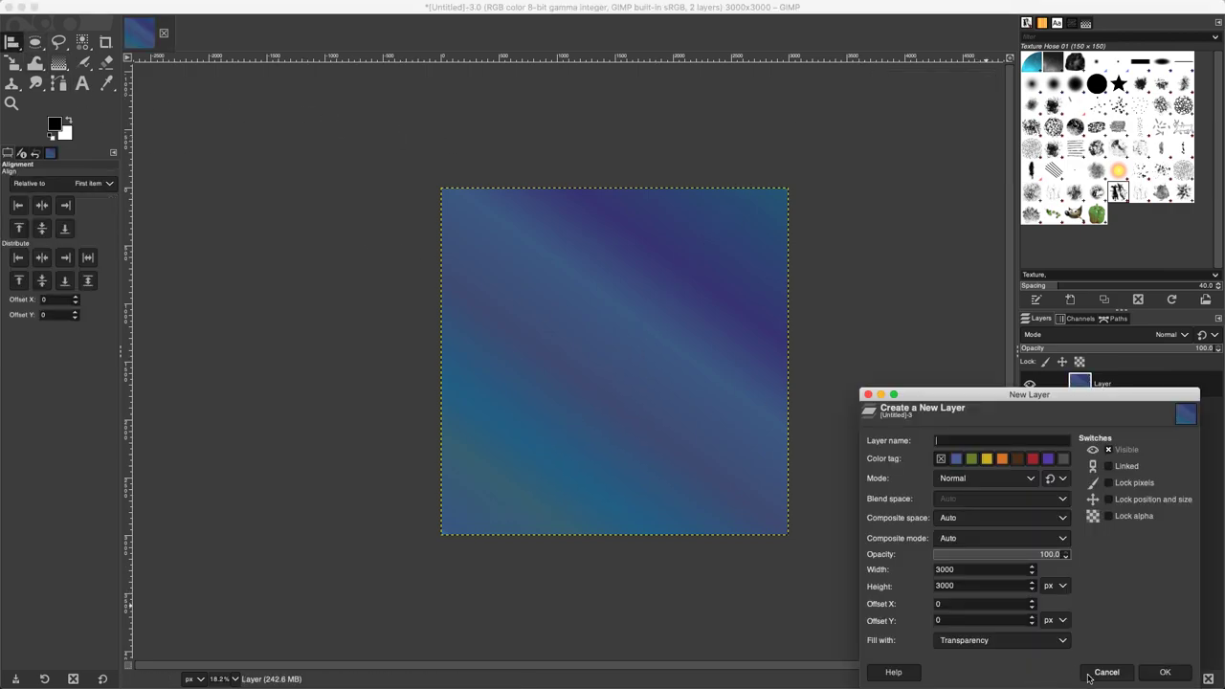
click(1162, 672)
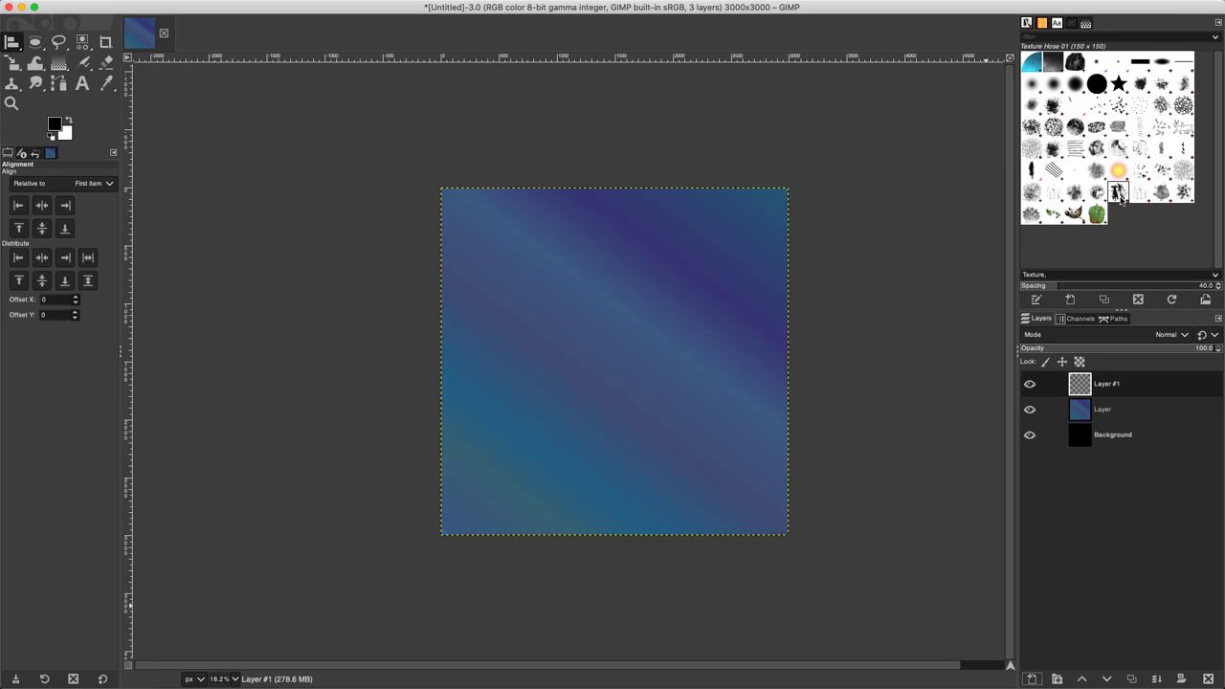
click(85, 64)
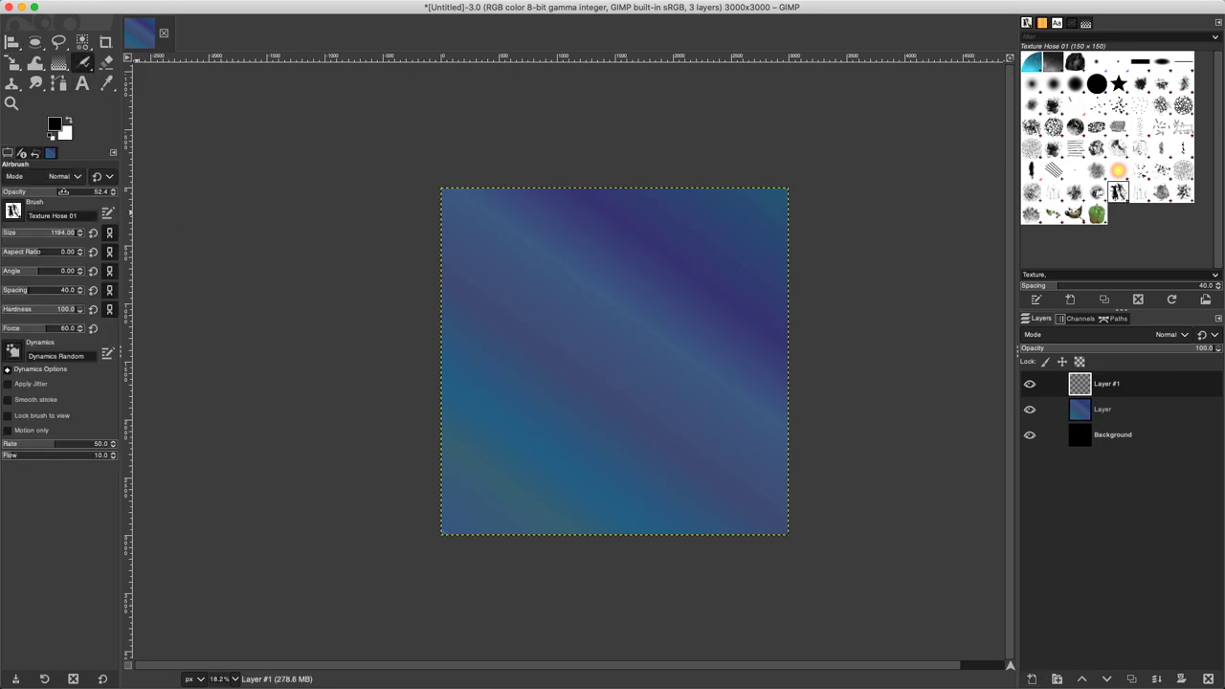
click(39, 227)
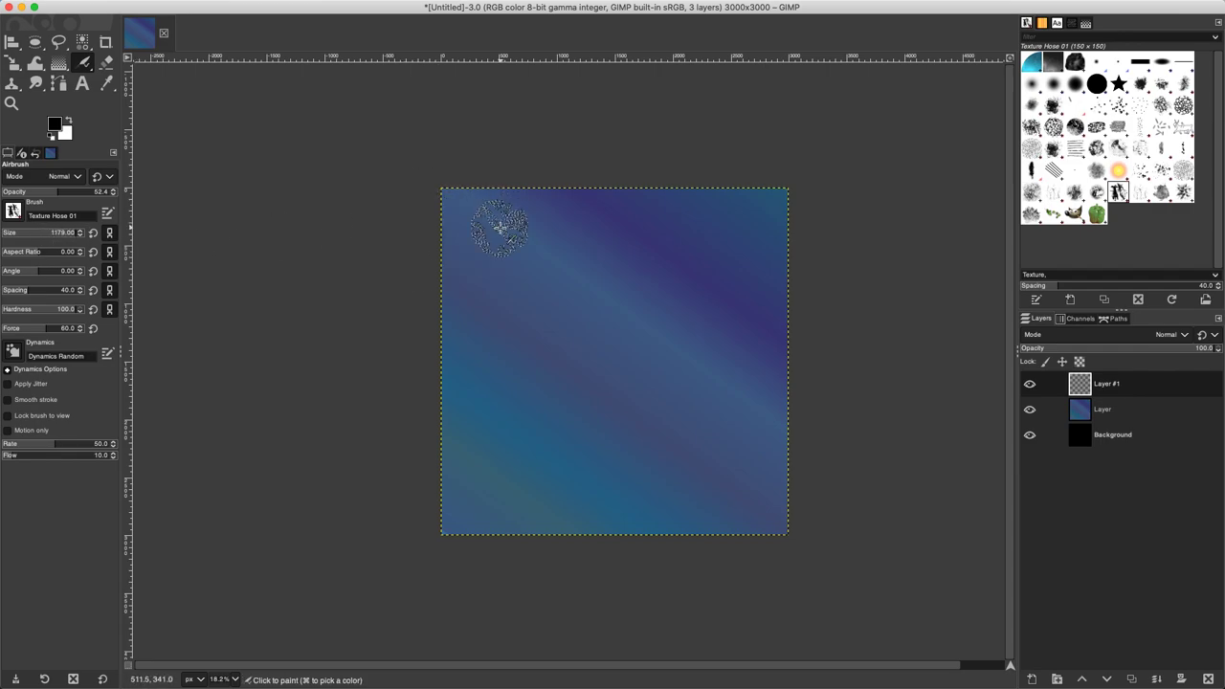
click(68, 123)
mouse_move(514, 203)
mouse_down()
mouse_move(737, 205)
mouse_move(697, 262)
mouse_move(536, 259)
mouse_move(462, 311)
mouse_move(761, 326)
mouse_move(622, 356)
mouse_move(448, 368)
mouse_move(751, 413)
mouse_move(718, 440)
mouse_move(458, 452)
mouse_move(470, 487)
mouse_move(618, 487)
mouse_move(727, 508)
mouse_move(778, 481)
mouse_move(660, 478)
mouse_move(465, 511)
mouse_move(503, 502)
mouse_up()
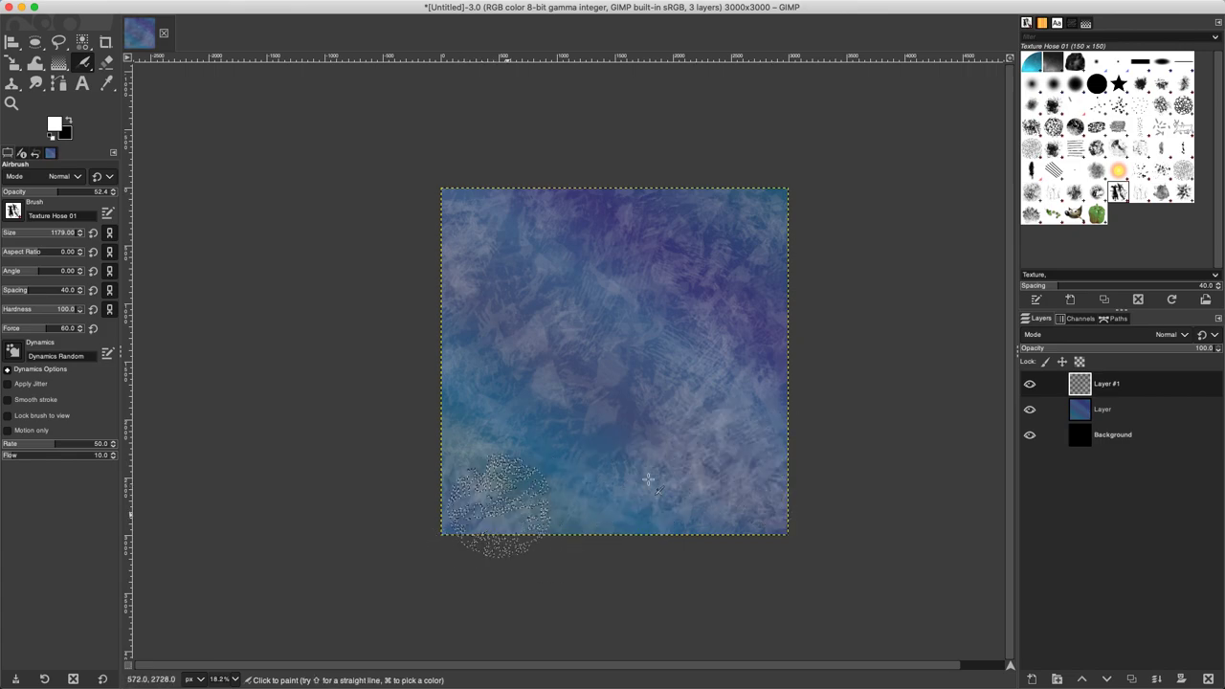
Set the airbrushed layer's blend mode to Addition and colorize it with blue 2c74a3
click(1175, 334)
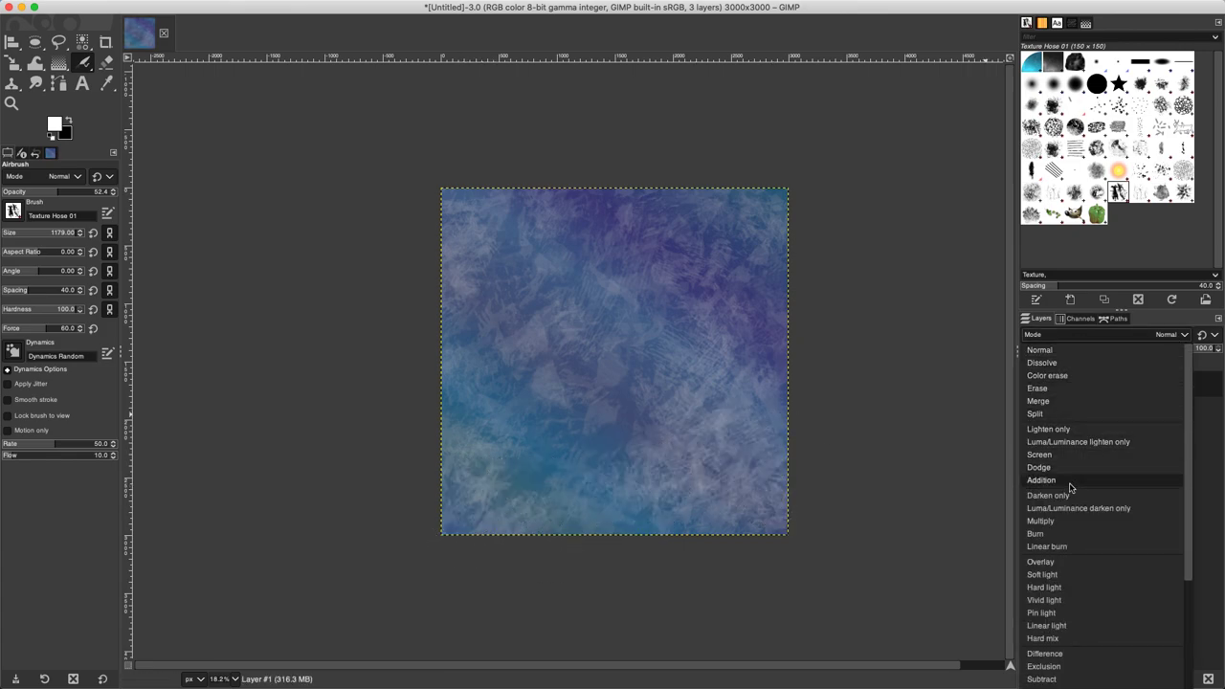
click(1069, 486)
mouse_move(378, 3)
click(300, 6)
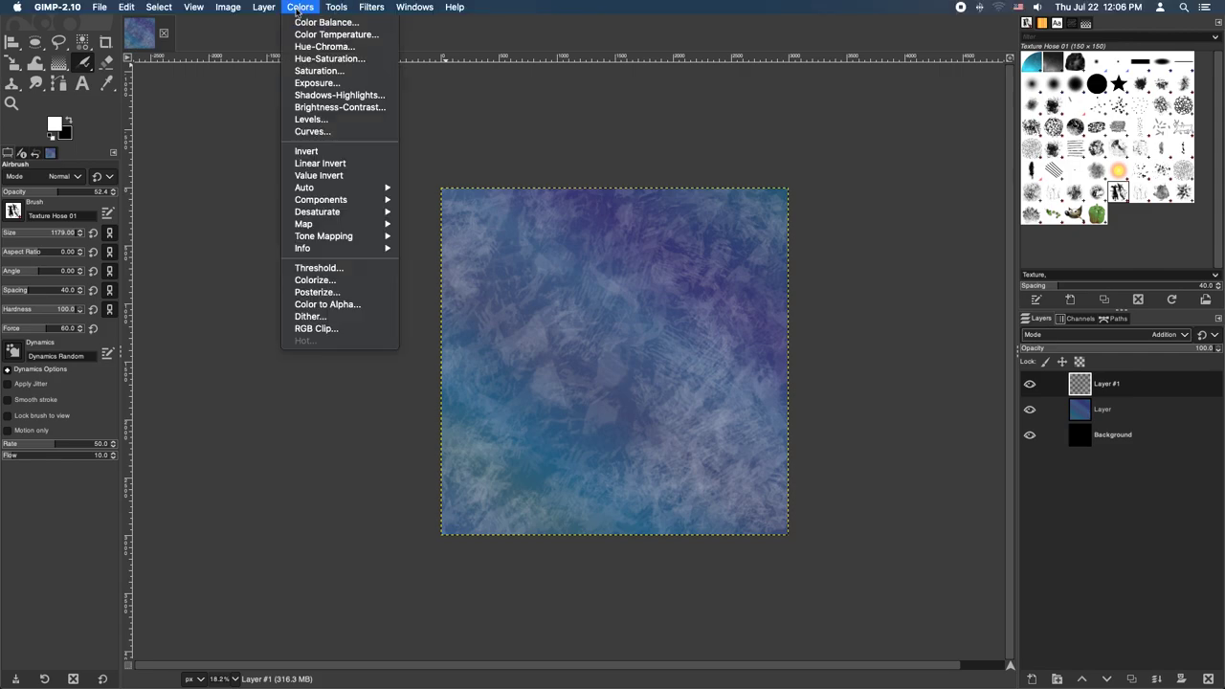
click(330, 280)
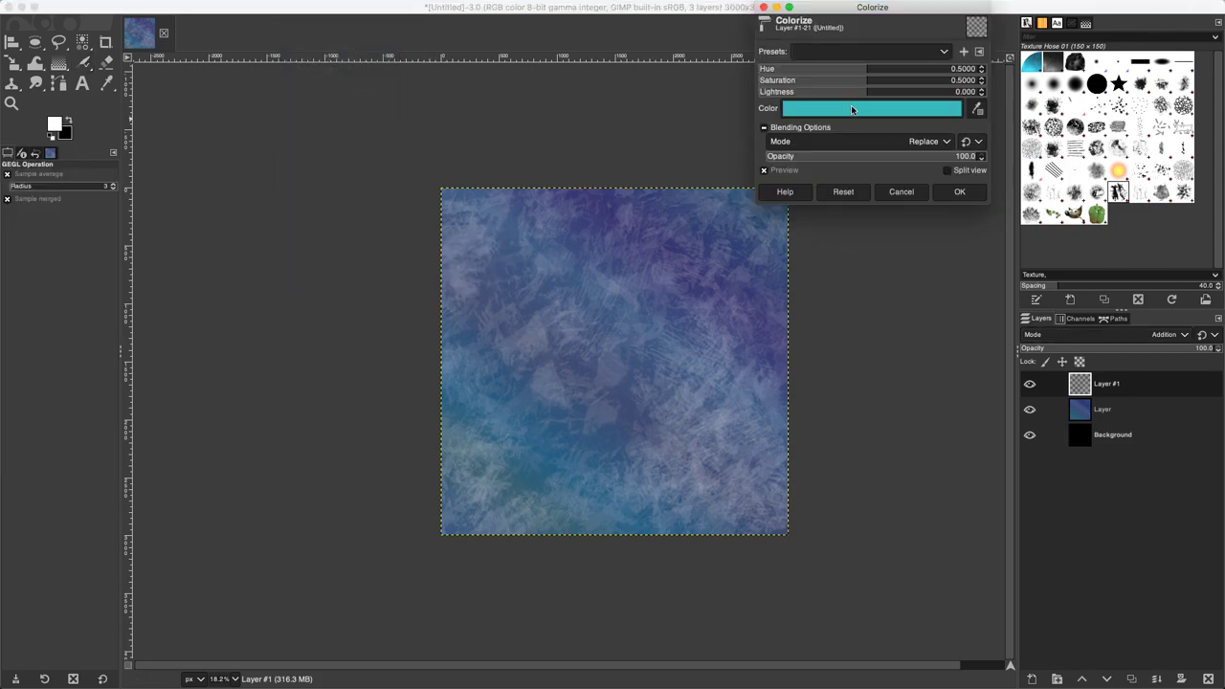
click(851, 110)
drag(794, 91, 840, 89)
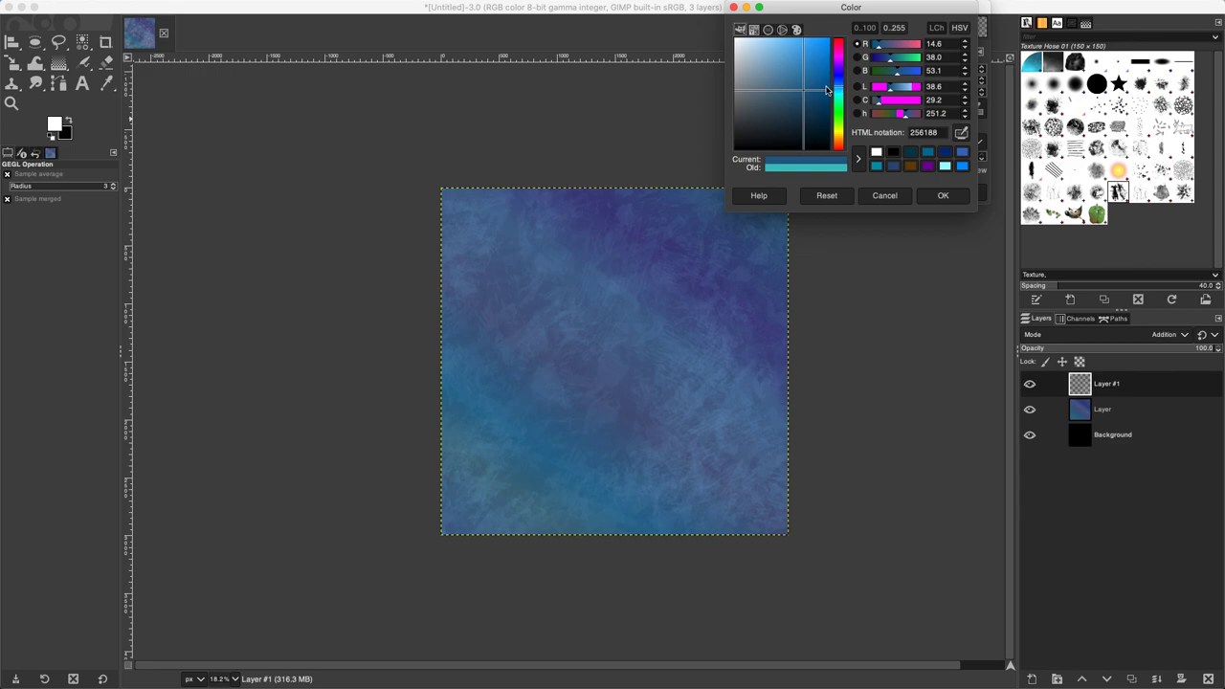
drag(810, 92, 804, 82)
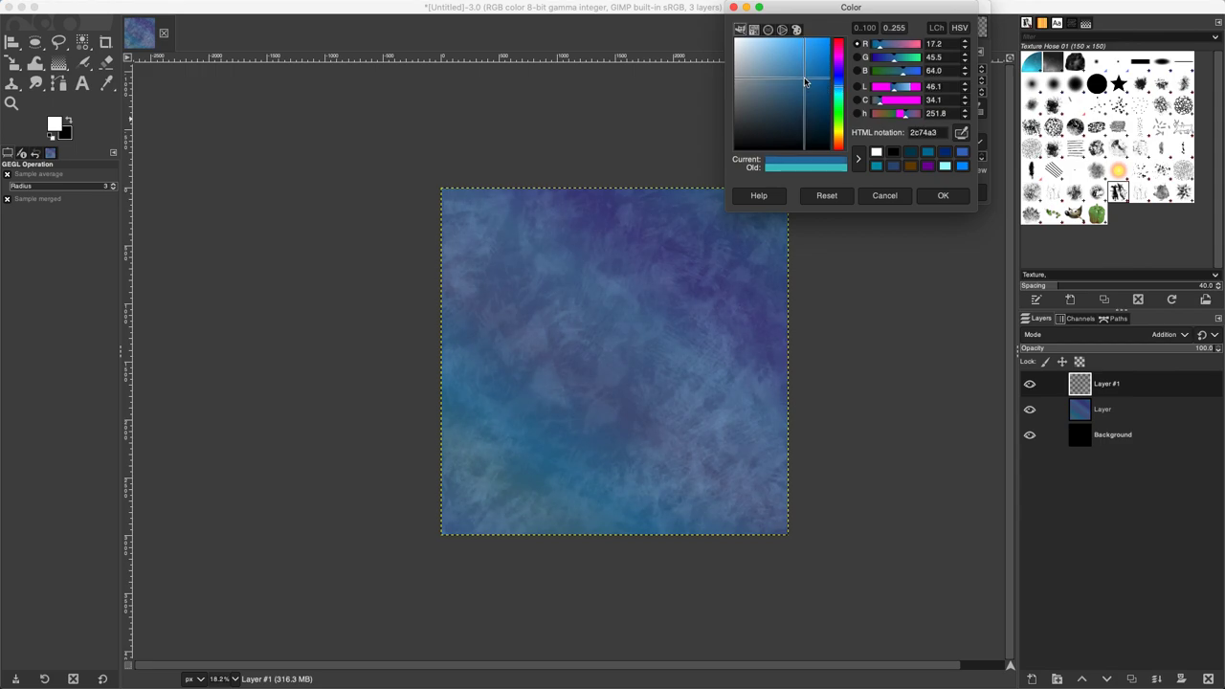
click(941, 196)
click(938, 194)
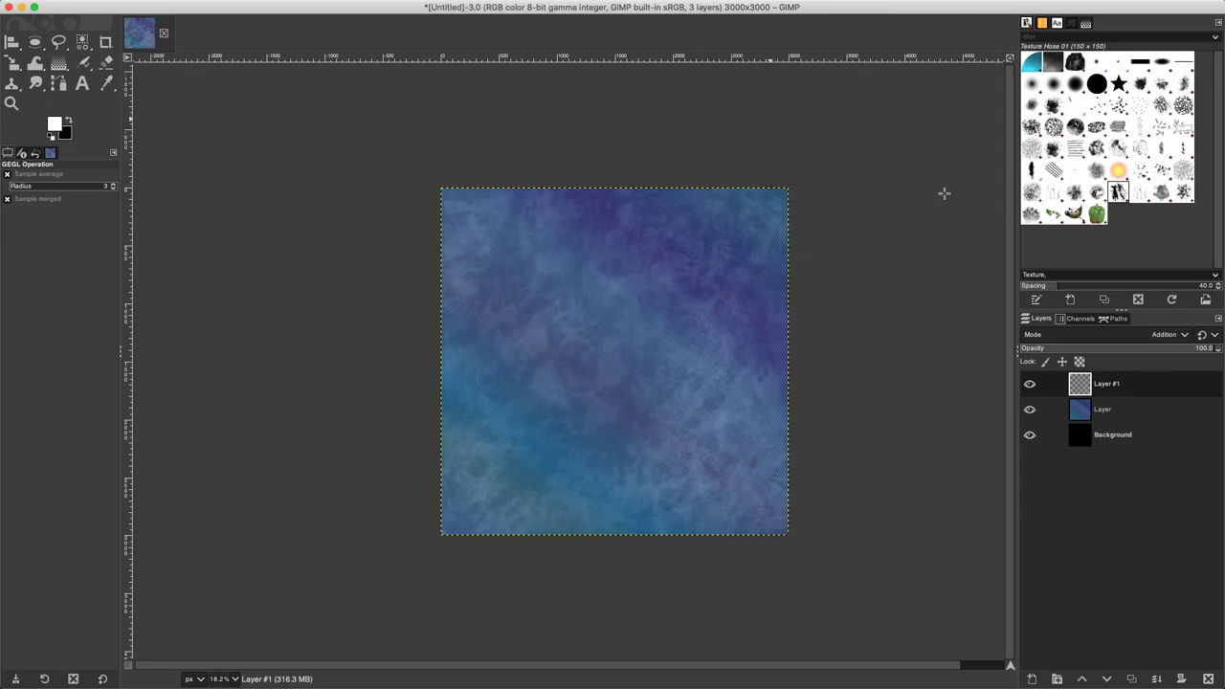
Apply a Gaussian Blur of about 15 in both X and Y to the airbrushed texture layer
click(337, 7)
mouse_move(371, 8)
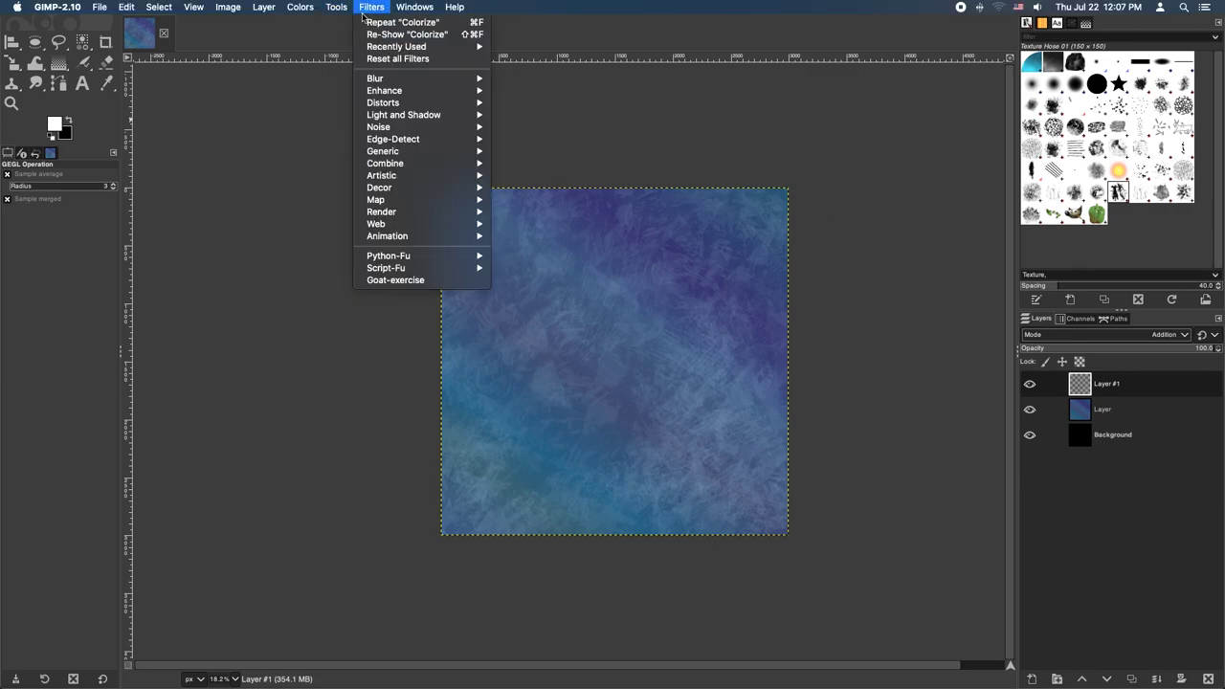
mouse_move(414, 92)
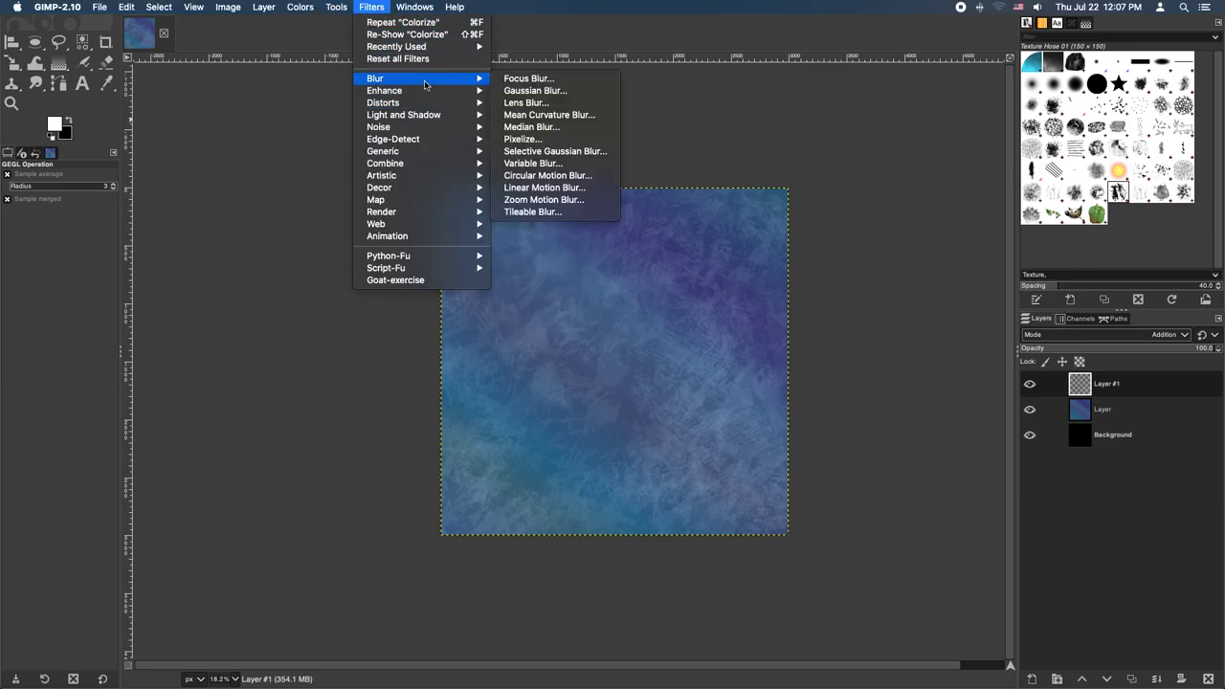
click(523, 90)
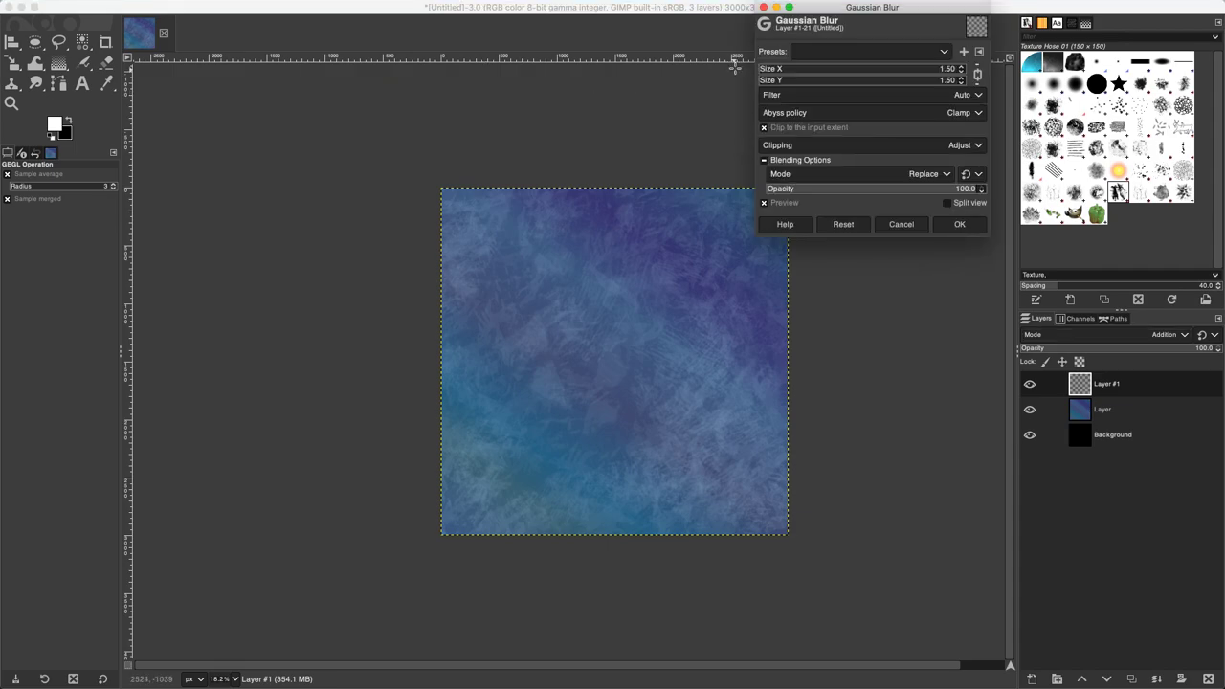
drag(775, 68, 786, 68)
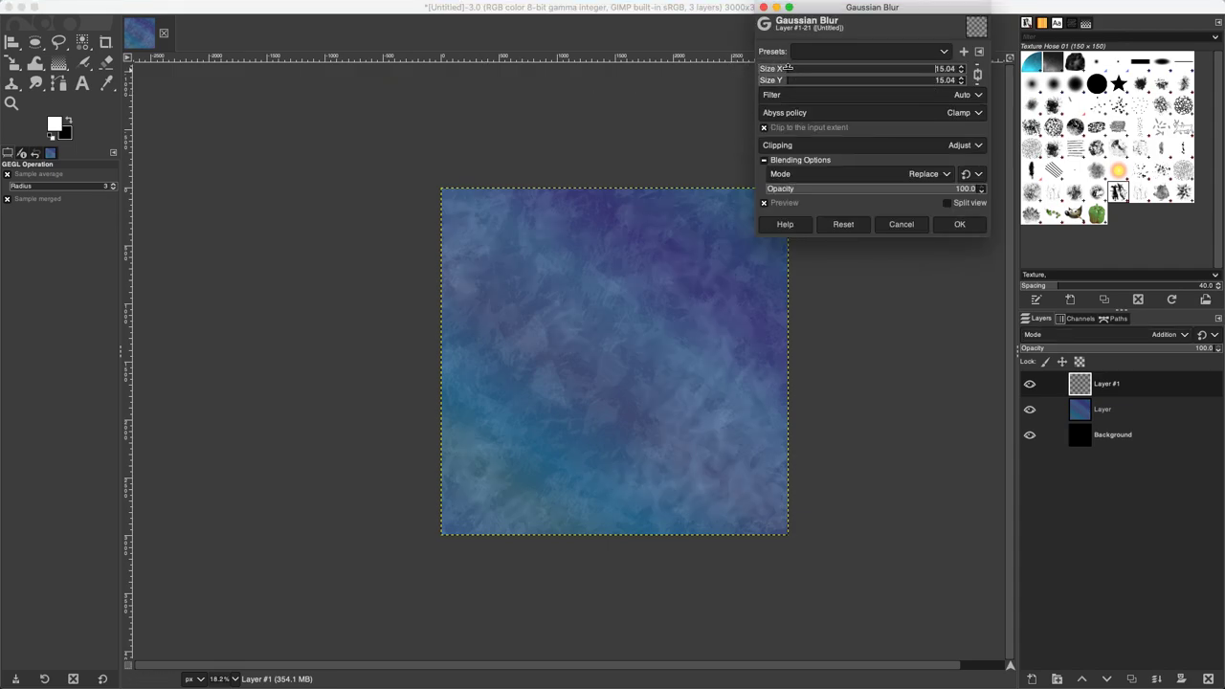
click(948, 225)
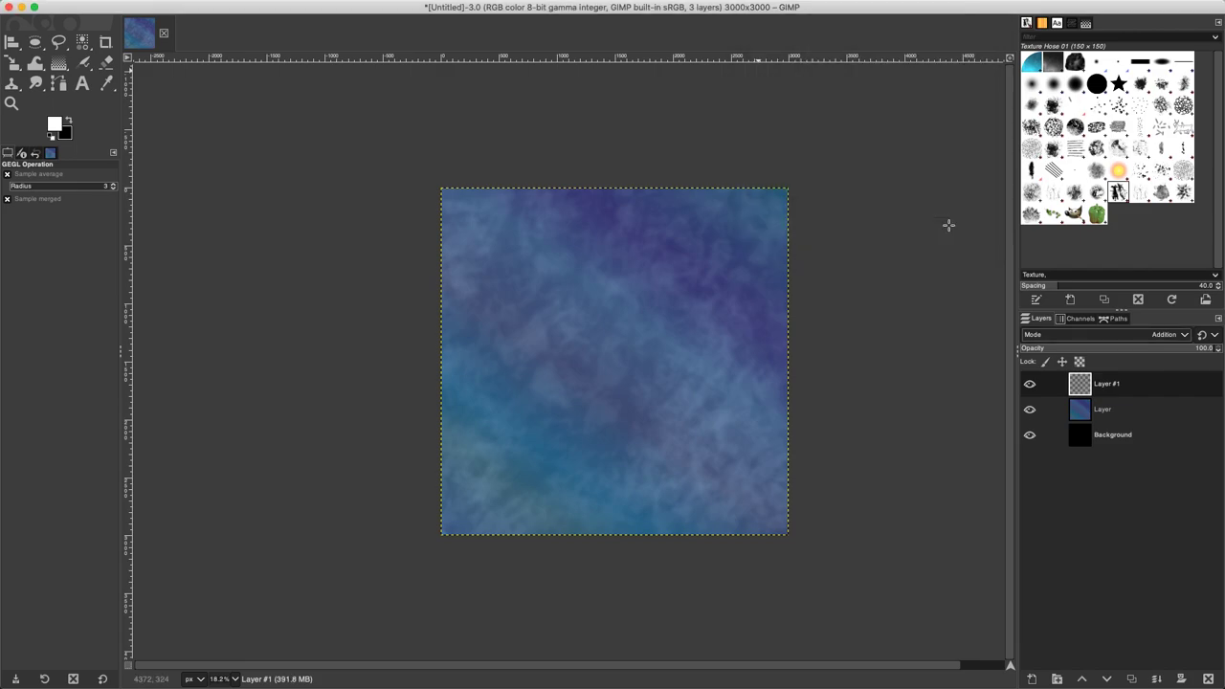
Merge the texture layer down into the gradient layer and warp the result with wavy Move pixels strokes across the whole canvas
click(44, 70)
click(1156, 679)
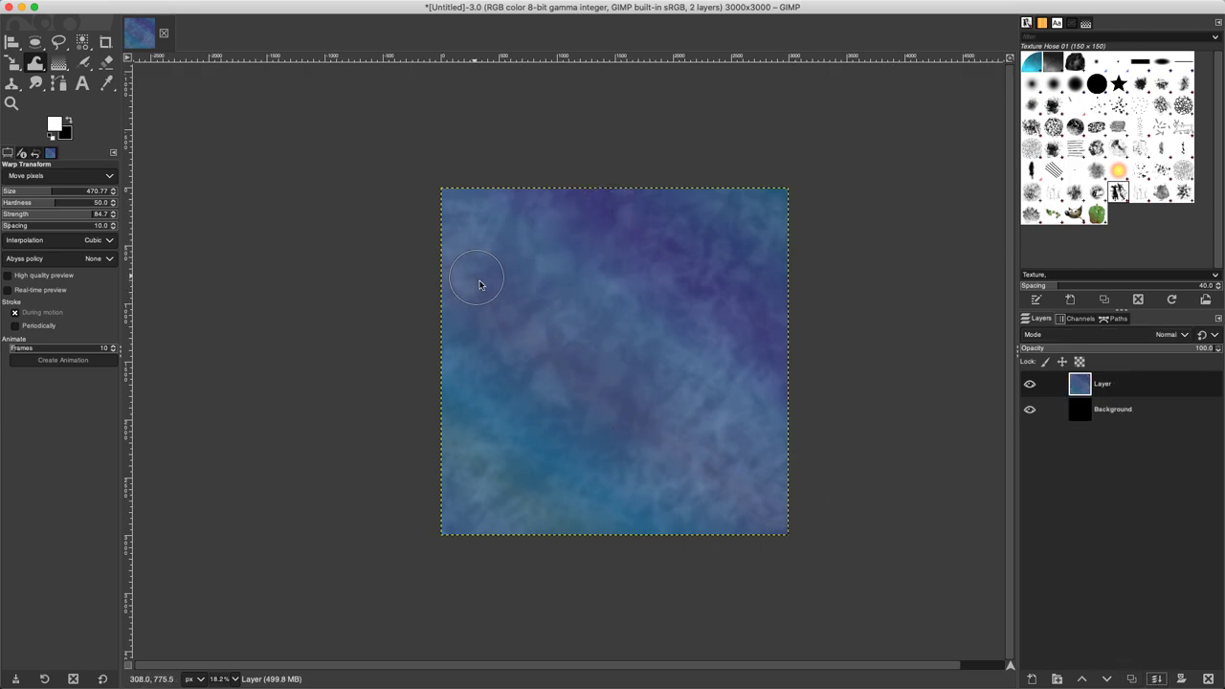
mouse_move(508, 306)
mouse_down()
mouse_move(575, 339)
mouse_move(559, 340)
mouse_move(632, 371)
mouse_move(598, 373)
mouse_move(665, 379)
mouse_move(674, 421)
mouse_move(646, 412)
mouse_move(729, 409)
mouse_move(697, 438)
mouse_move(737, 435)
mouse_move(756, 458)
mouse_move(724, 471)
mouse_move(764, 480)
mouse_move(740, 513)
mouse_up()
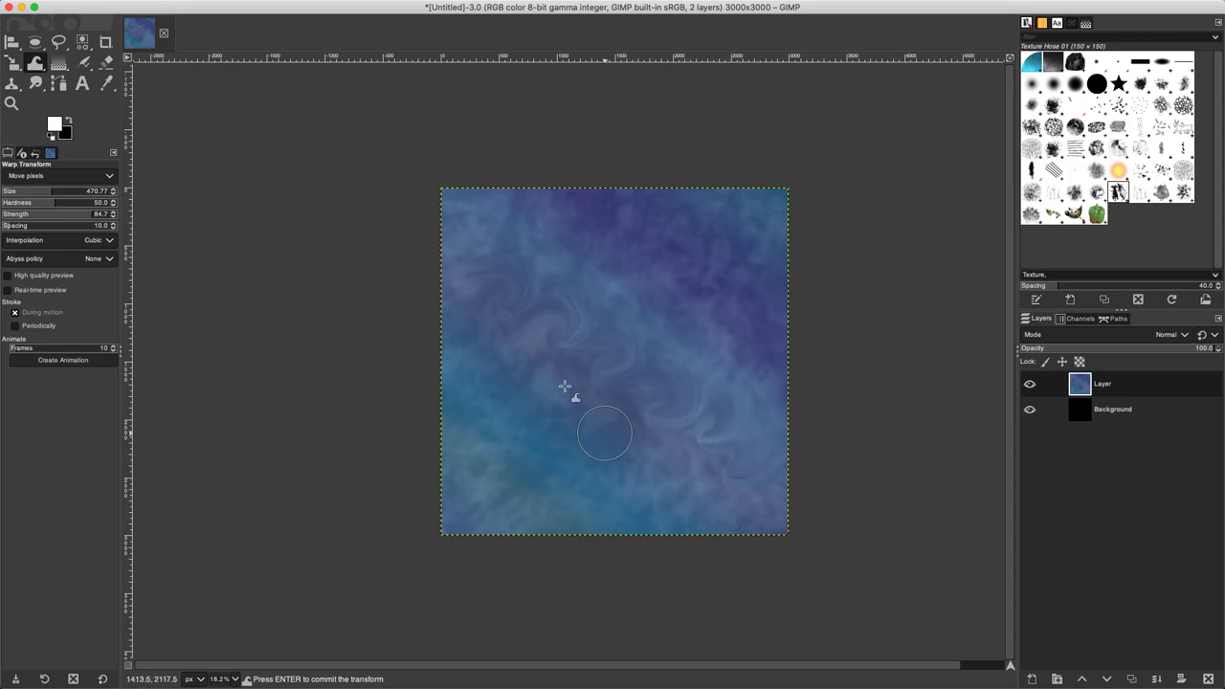
mouse_move(465, 248)
mouse_down()
mouse_move(455, 211)
mouse_move(480, 222)
mouse_move(458, 242)
mouse_move(557, 213)
mouse_move(546, 214)
mouse_move(604, 219)
mouse_move(574, 252)
mouse_move(646, 256)
mouse_move(604, 288)
mouse_move(655, 286)
mouse_move(647, 316)
mouse_move(703, 313)
mouse_move(697, 341)
mouse_move(731, 338)
mouse_move(748, 360)
mouse_move(772, 352)
mouse_move(694, 212)
mouse_move(675, 204)
mouse_move(678, 221)
mouse_move(659, 231)
mouse_move(695, 222)
mouse_move(708, 263)
mouse_move(732, 245)
mouse_move(737, 286)
mouse_move(745, 250)
mouse_move(754, 306)
mouse_up()
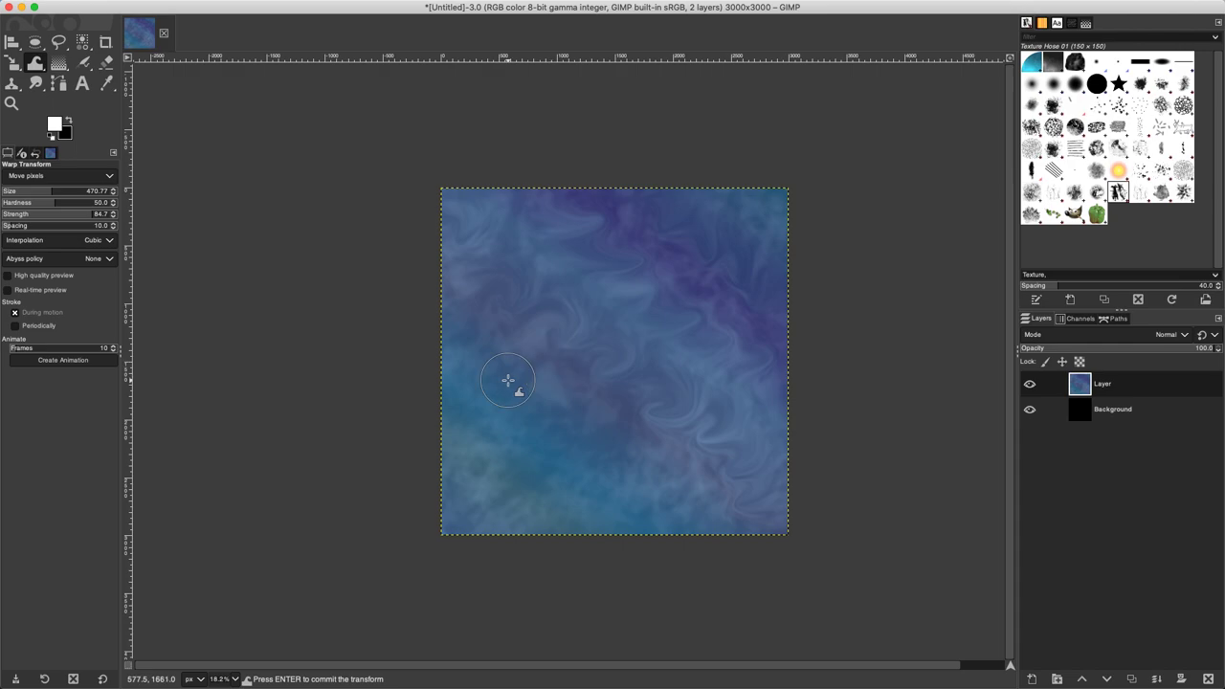
mouse_move(479, 367)
mouse_down()
mouse_move(511, 340)
mouse_move(503, 380)
mouse_move(563, 374)
mouse_move(559, 406)
mouse_move(593, 403)
mouse_move(596, 443)
mouse_move(627, 441)
mouse_move(627, 474)
mouse_move(672, 460)
mouse_move(676, 499)
mouse_move(713, 495)
mouse_up()
mouse_move(588, 512)
mouse_down()
mouse_move(470, 423)
mouse_move(487, 459)
mouse_move(492, 441)
mouse_move(514, 451)
mouse_move(522, 489)
mouse_move(558, 476)
mouse_move(554, 503)
mouse_move(588, 506)
mouse_move(574, 533)
mouse_move(486, 526)
mouse_move(456, 508)
mouse_move(486, 498)
mouse_up()
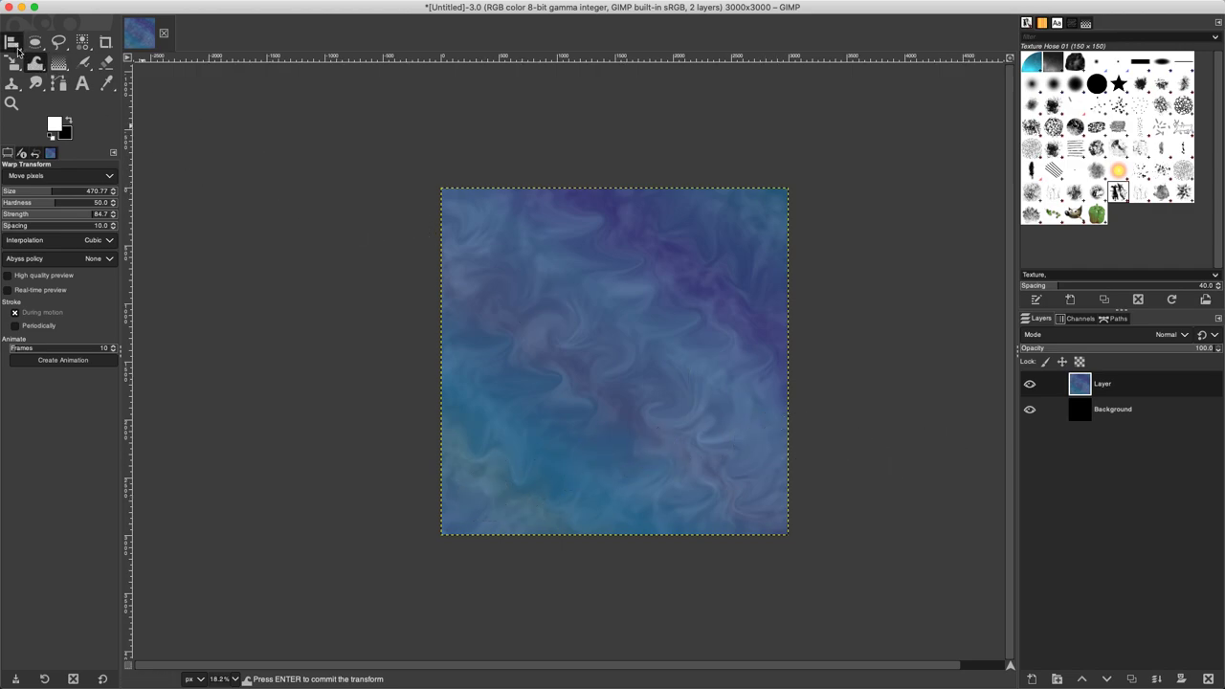
click(16, 46)
Scale the warped texture layer to 3200 x 3200 px
click(15, 65)
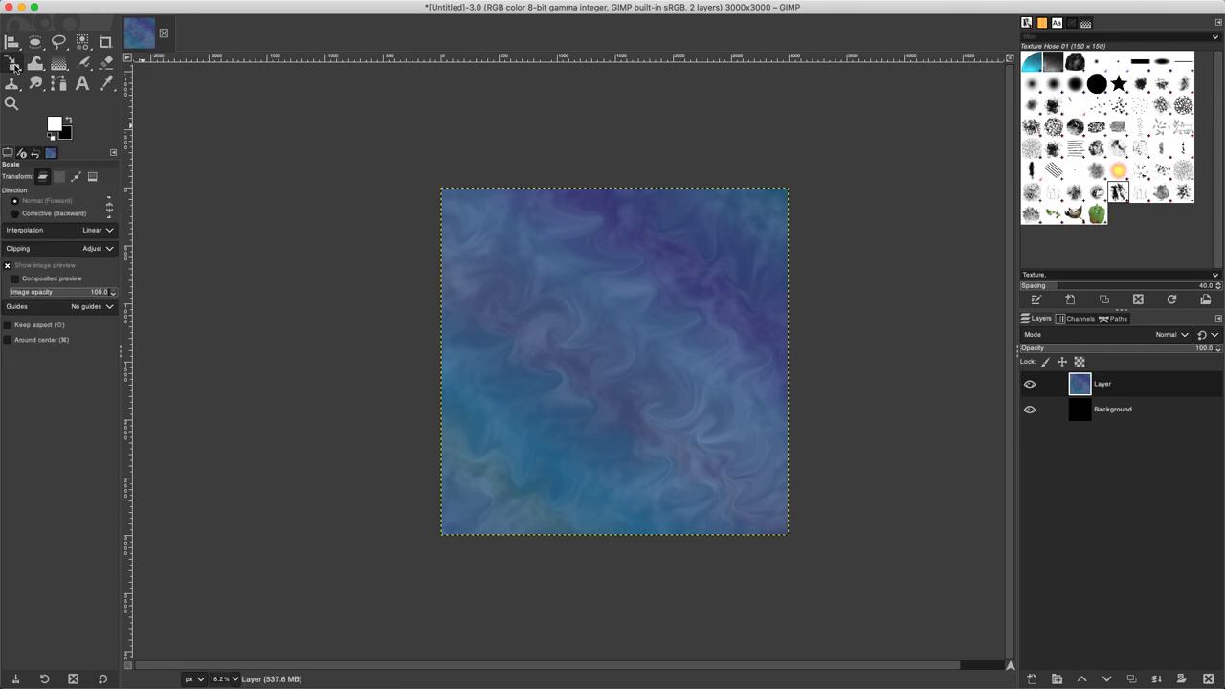
click(533, 293)
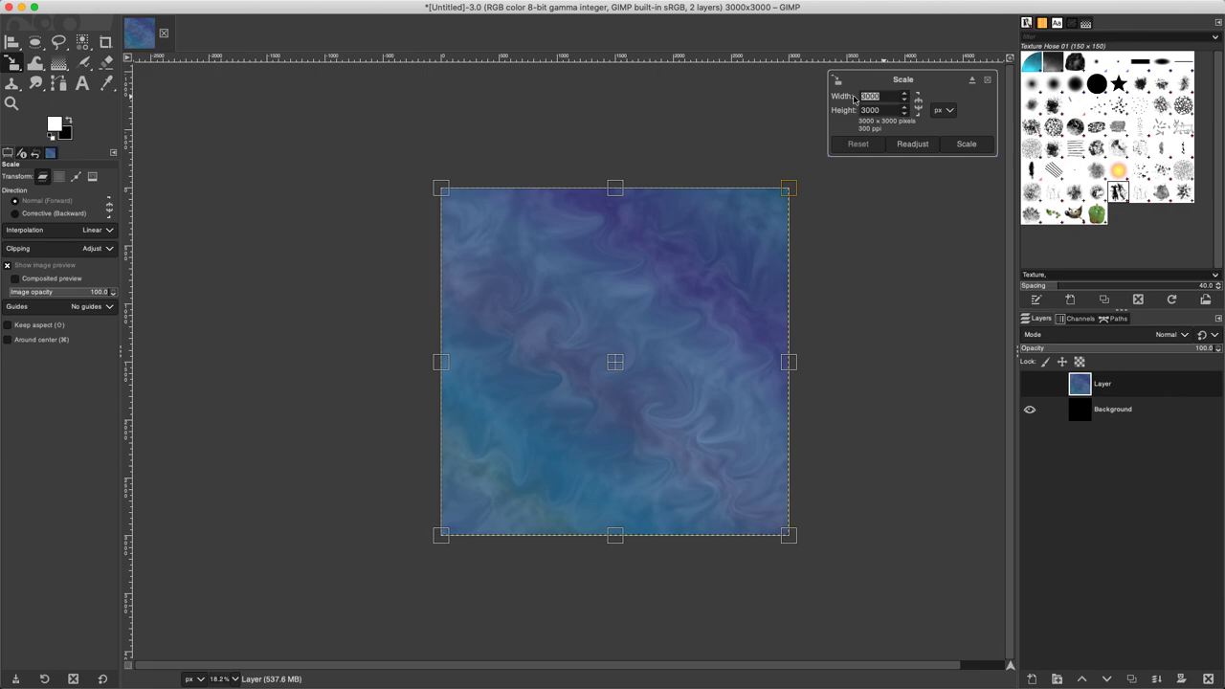
text(3200)
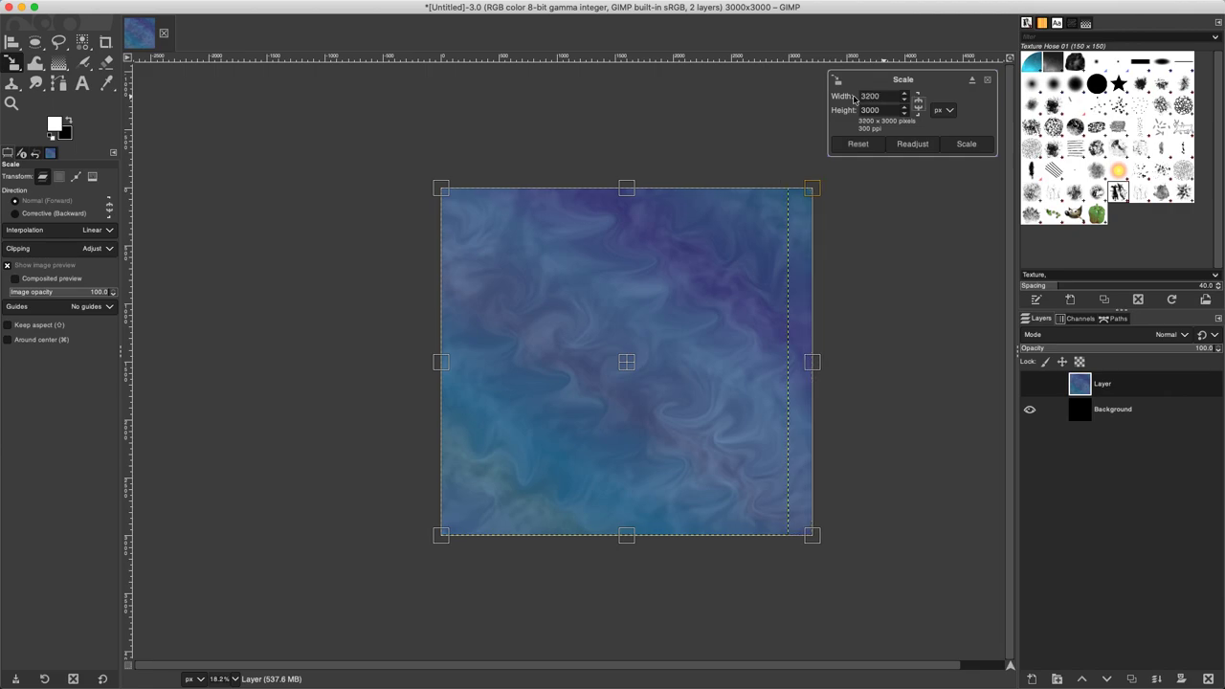
text(2)
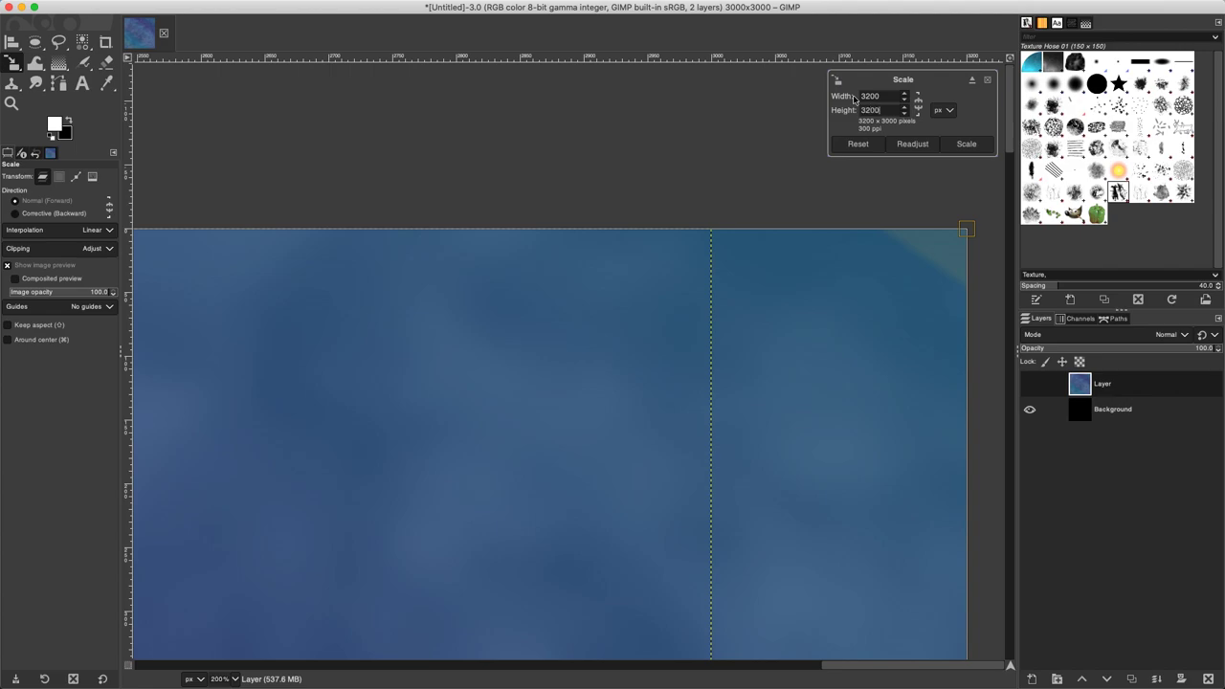
click(966, 144)
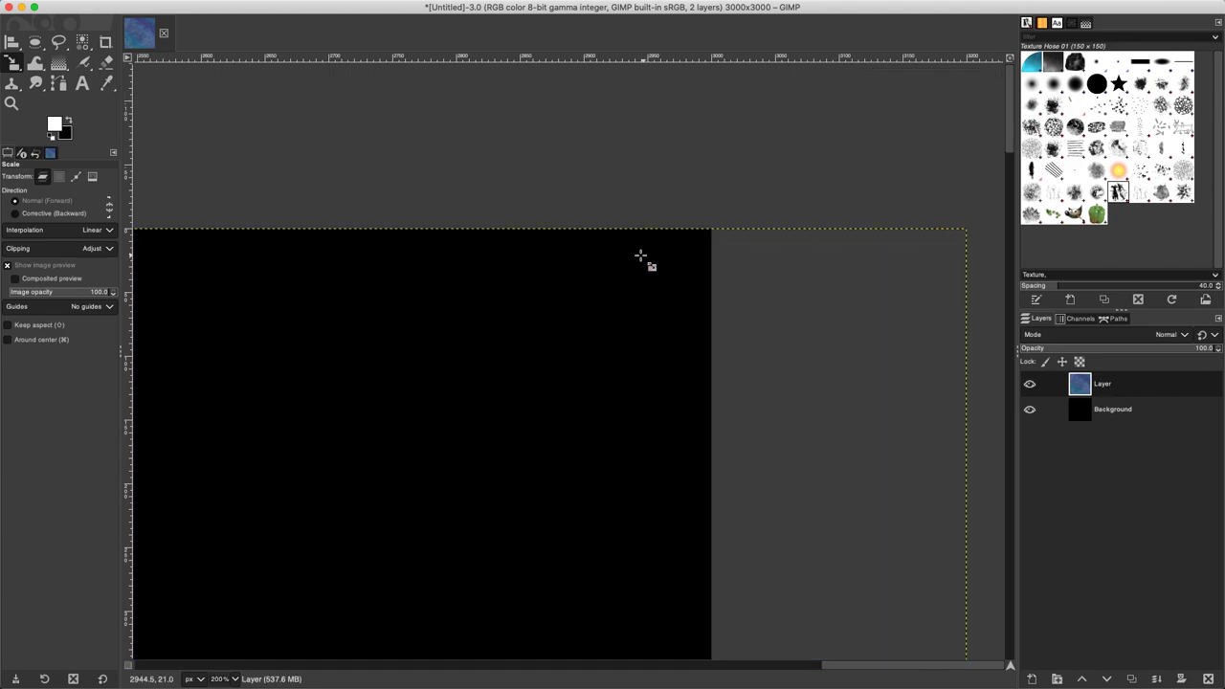
Align the enlarged texture layer to the centre of the canvas both horizontally and vertically
scroll(642, 259, down, 9)
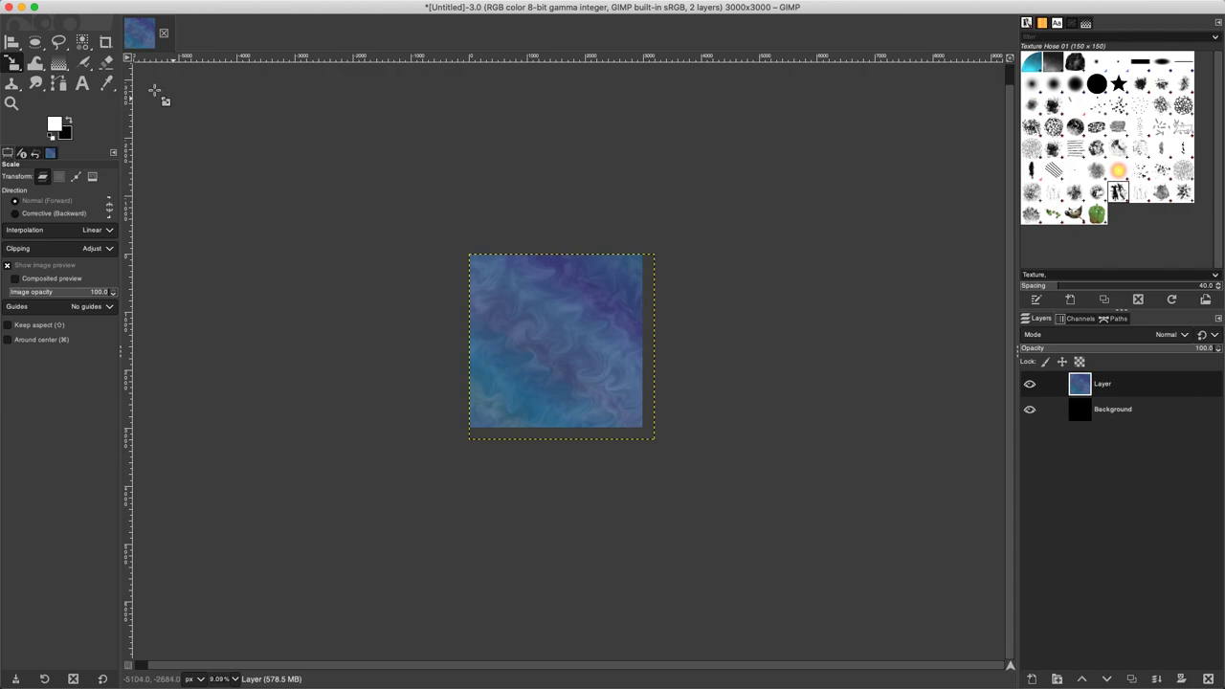
click(11, 42)
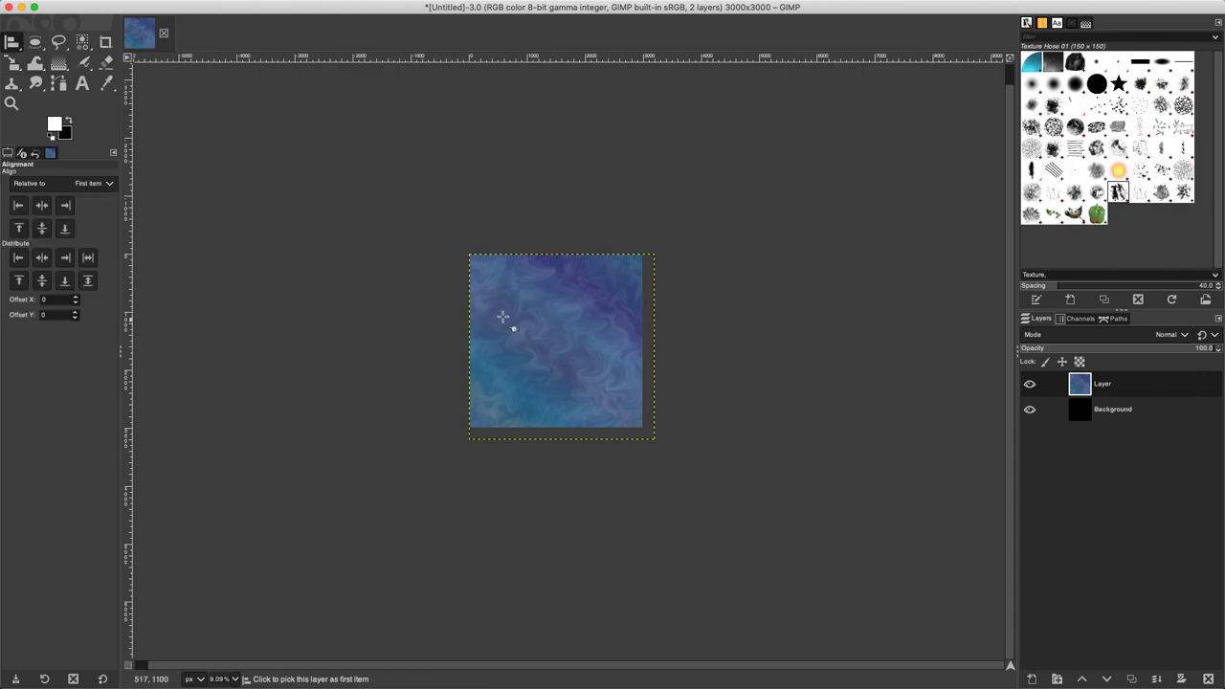
click(43, 231)
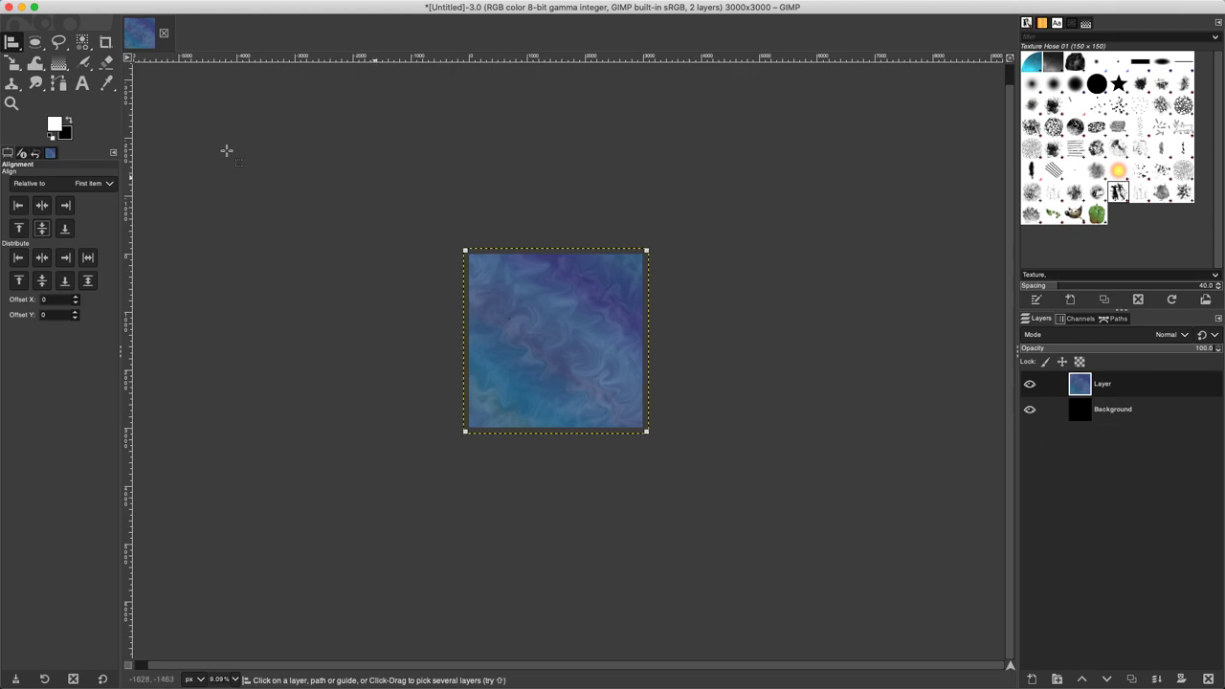
Make a circular Ellipse Select selection at position 1, 1 with a size of 2998 x 2998 px
click(36, 43)
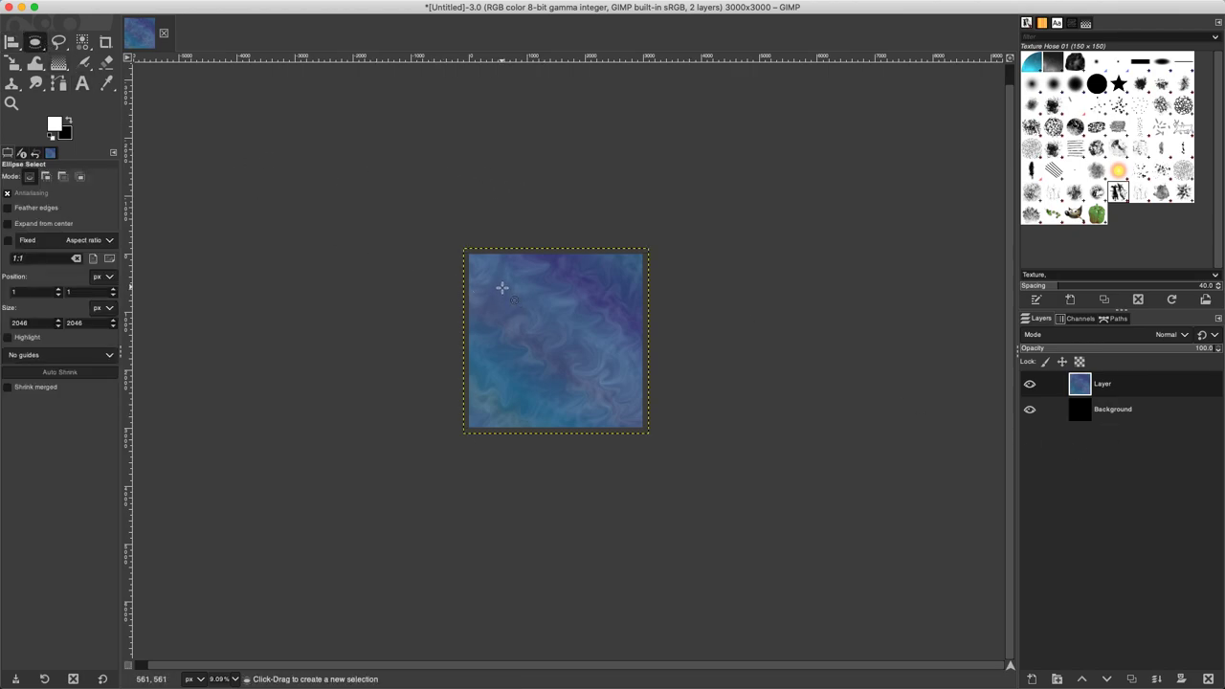
drag(501, 287, 599, 396)
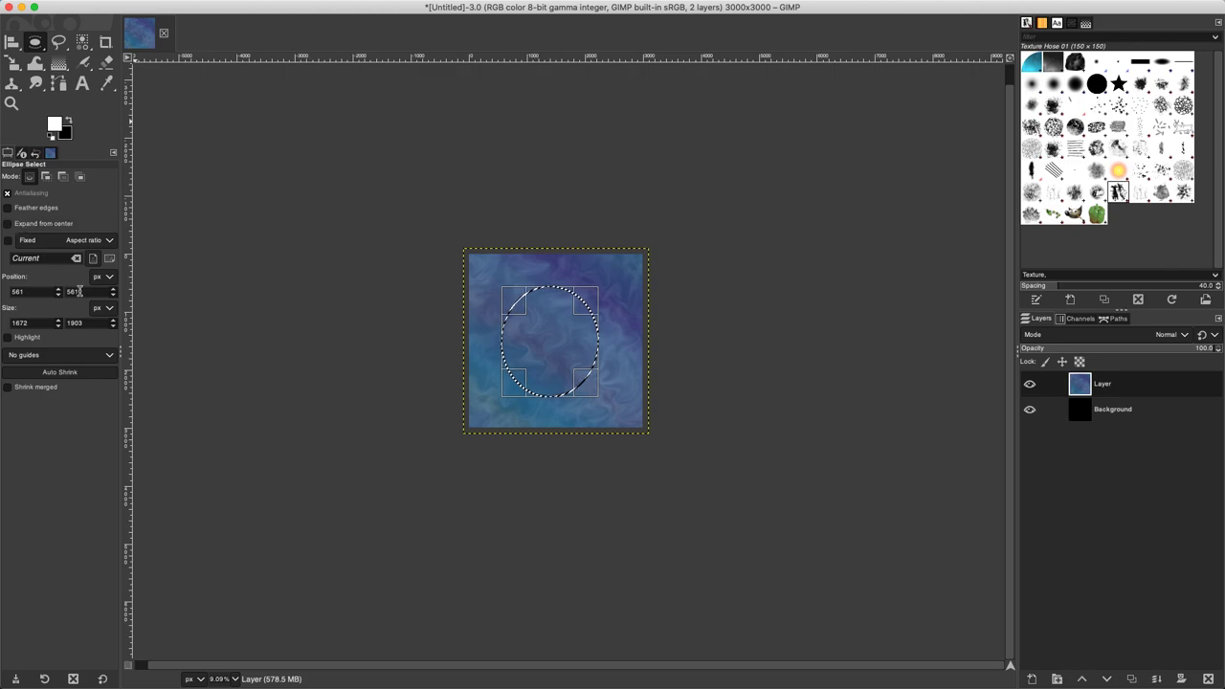
double_click(33, 291)
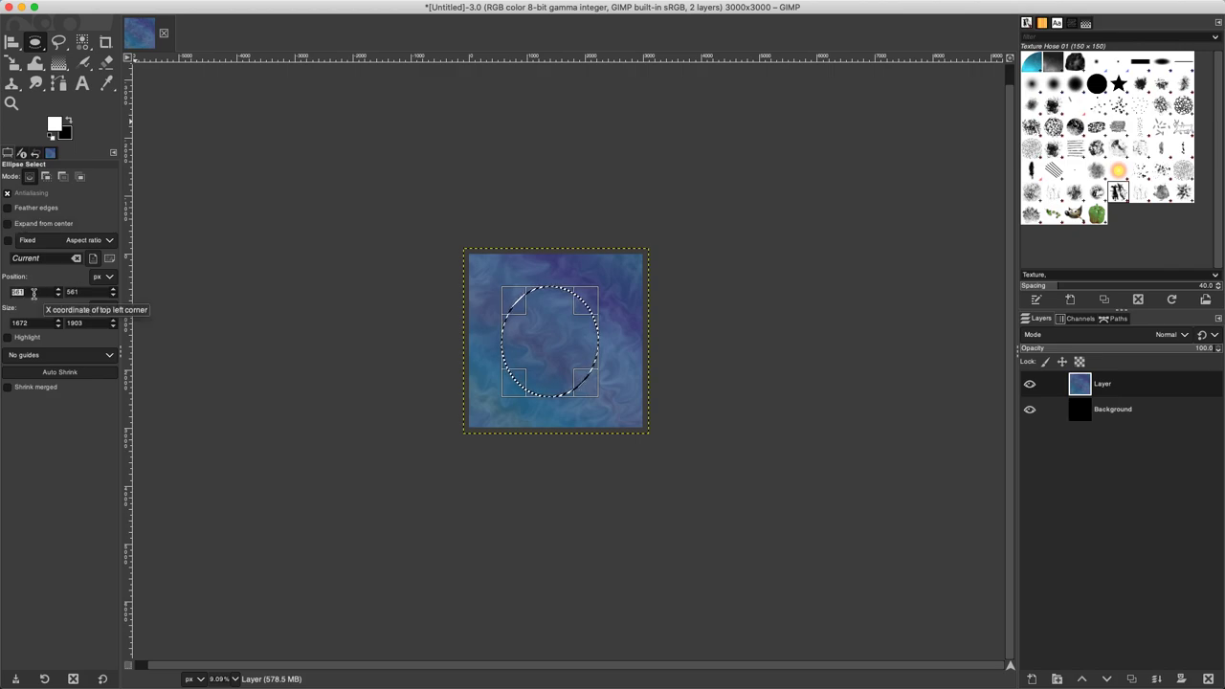
text(1)
key(Tab)
text(1)
key(Tab)
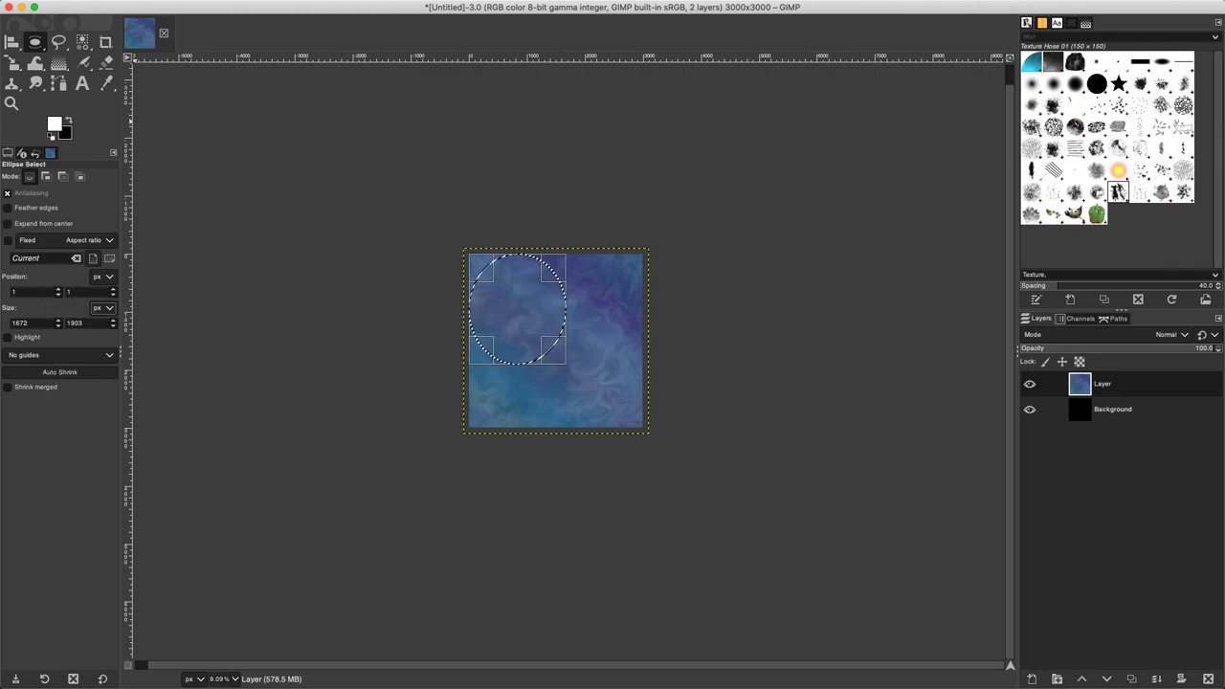
key(Tab)
text(299)
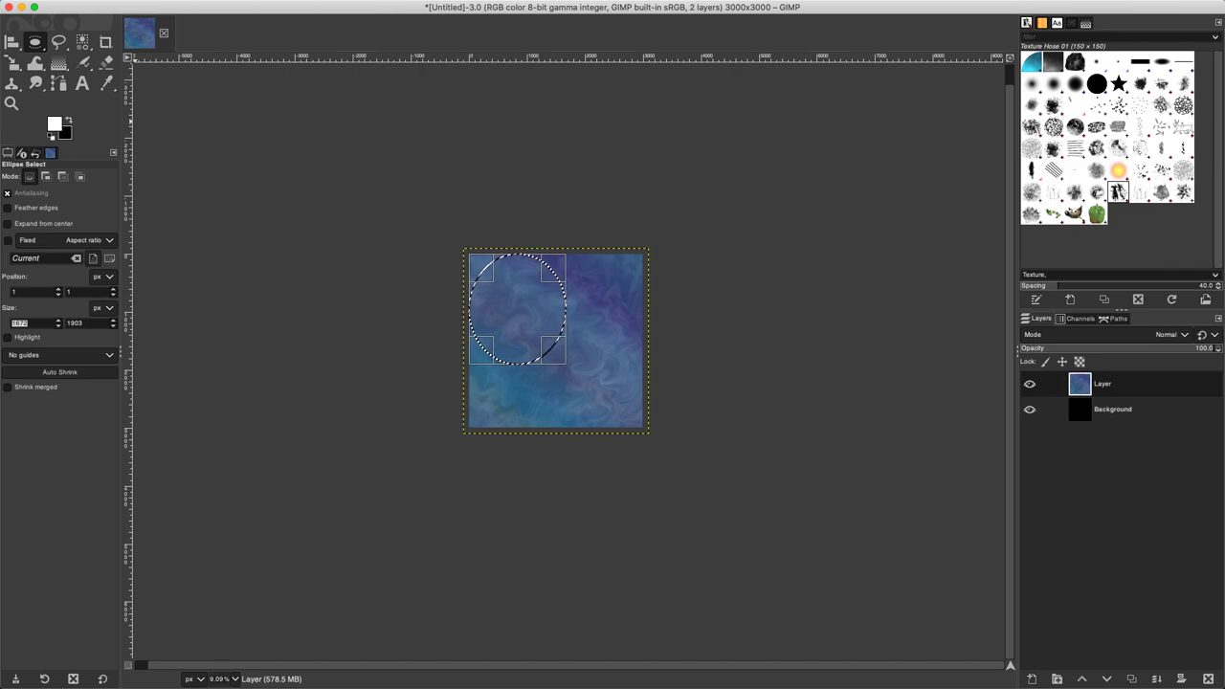
key(Tab)
text(29)
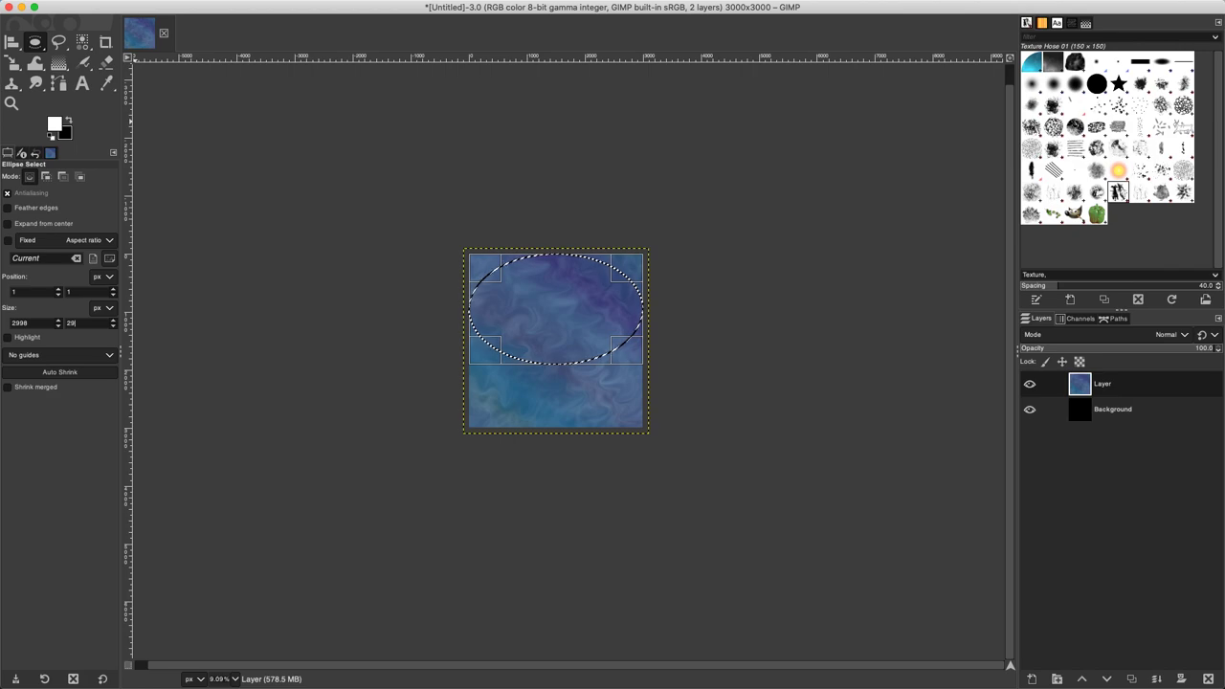
text(98)
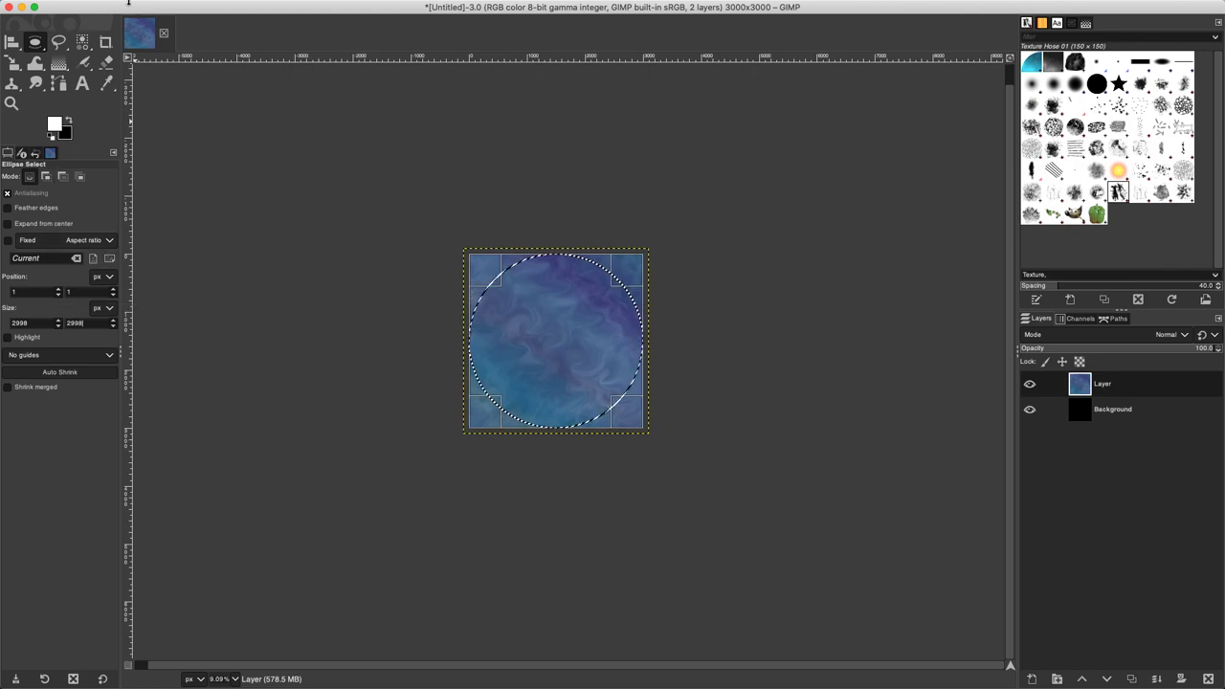
Apply the Spherize distortion to the circular selection in Radial mode with curvature 1.000 and amount 1.000
mouse_move(128, 3)
click(336, 7)
mouse_move(360, 12)
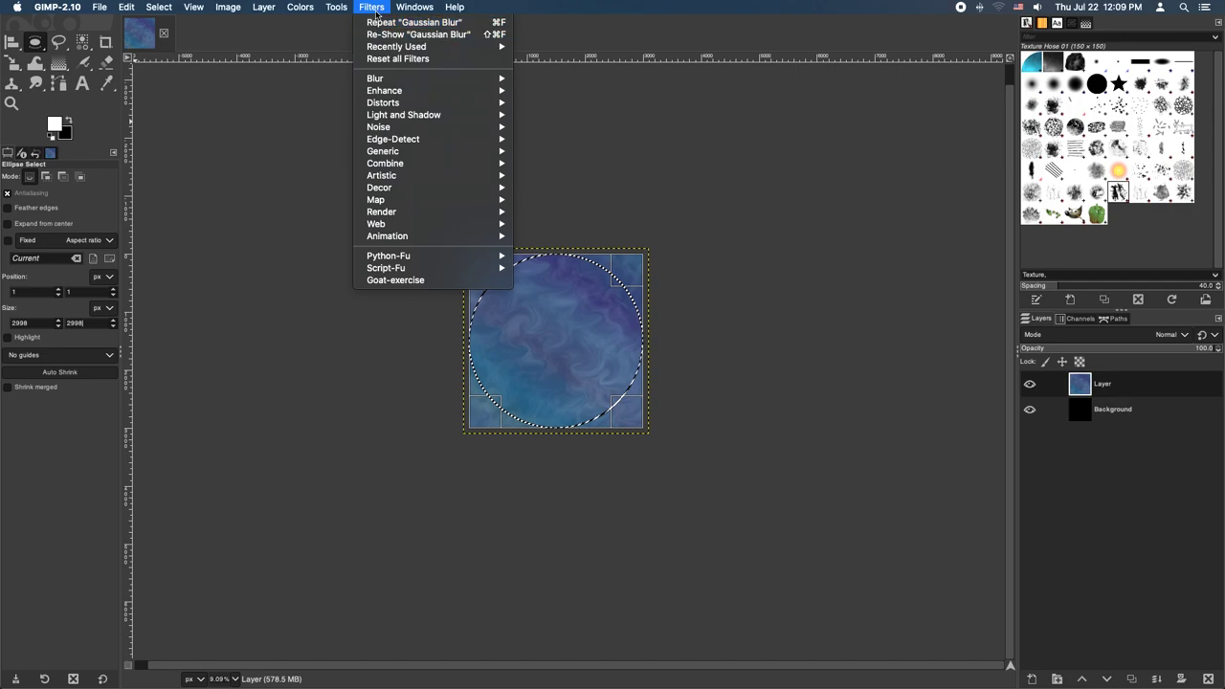
mouse_move(428, 102)
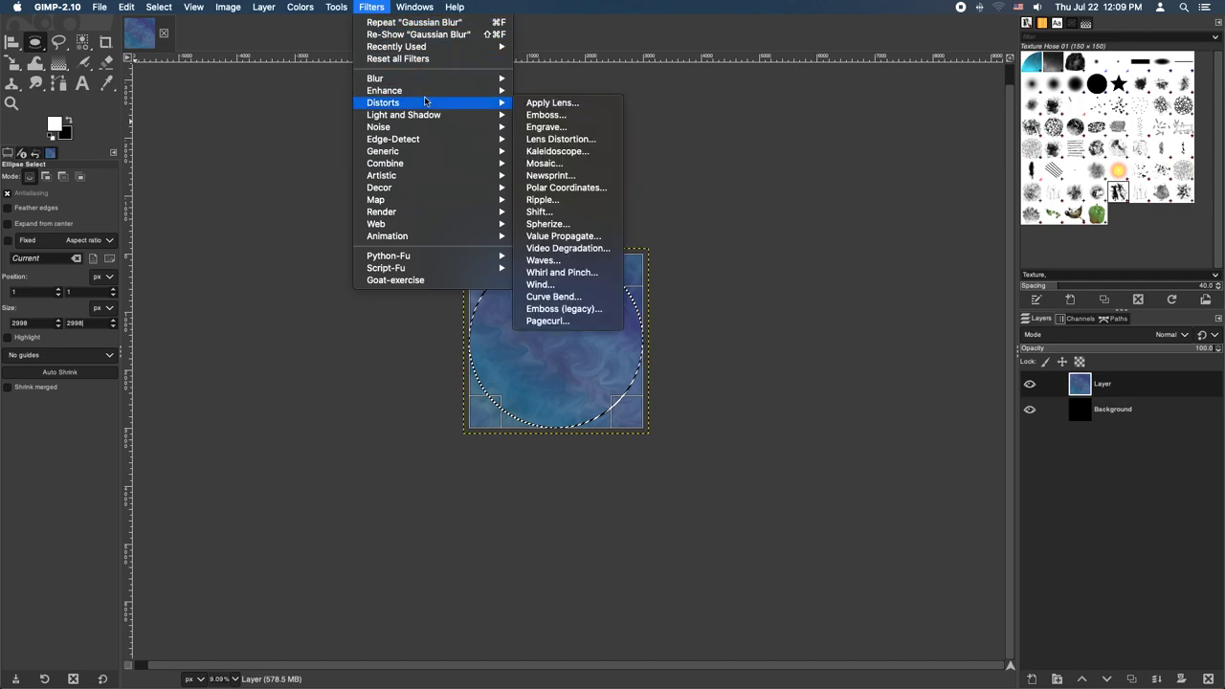
click(550, 224)
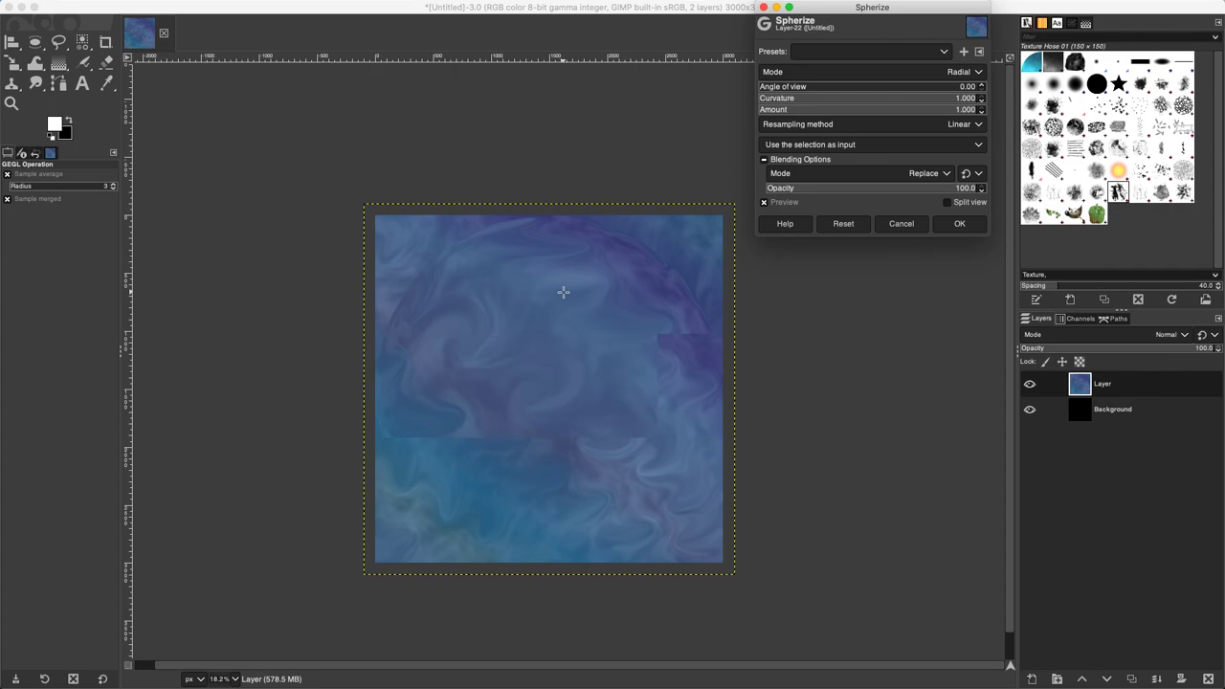
scroll(564, 291, up, 1)
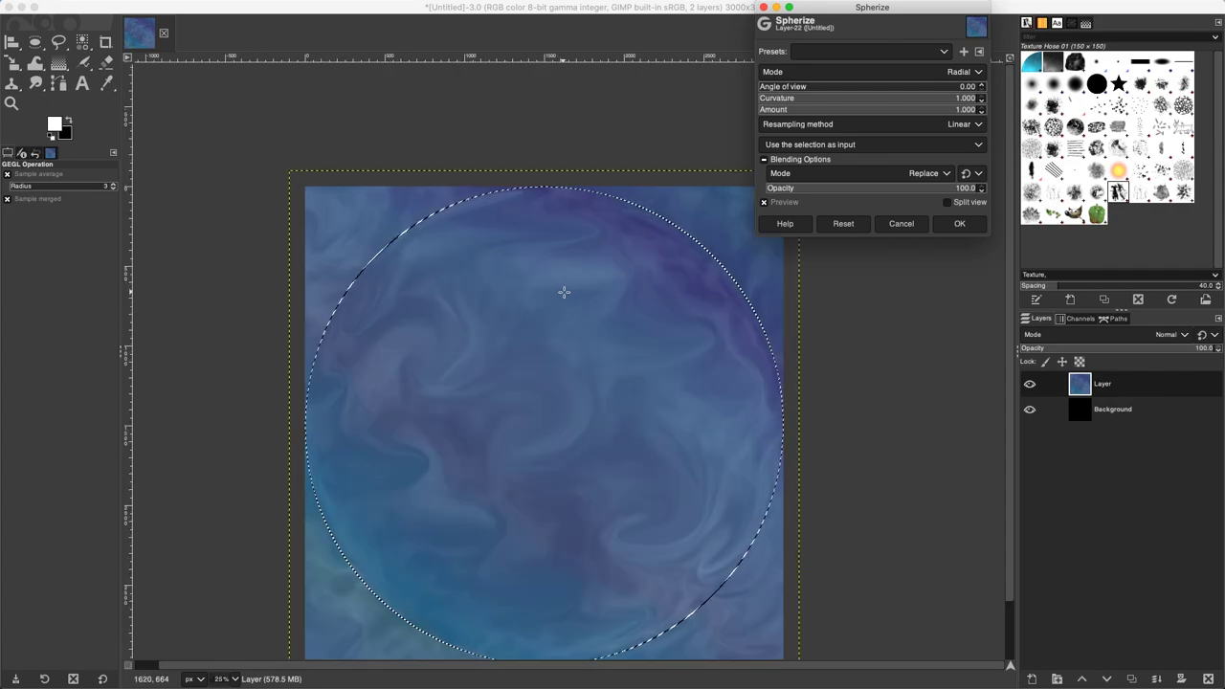
click(958, 224)
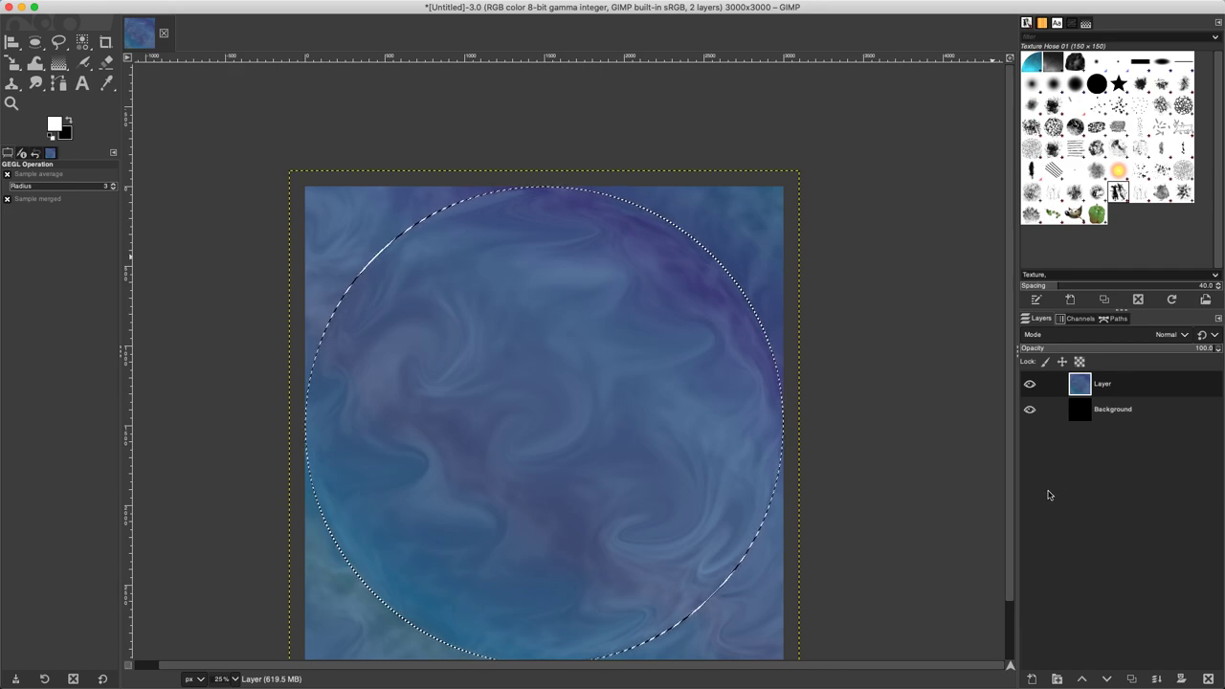
Invert the selection to clear the texture outside the circle, and fit the texture layer to the image size
click(227, 7)
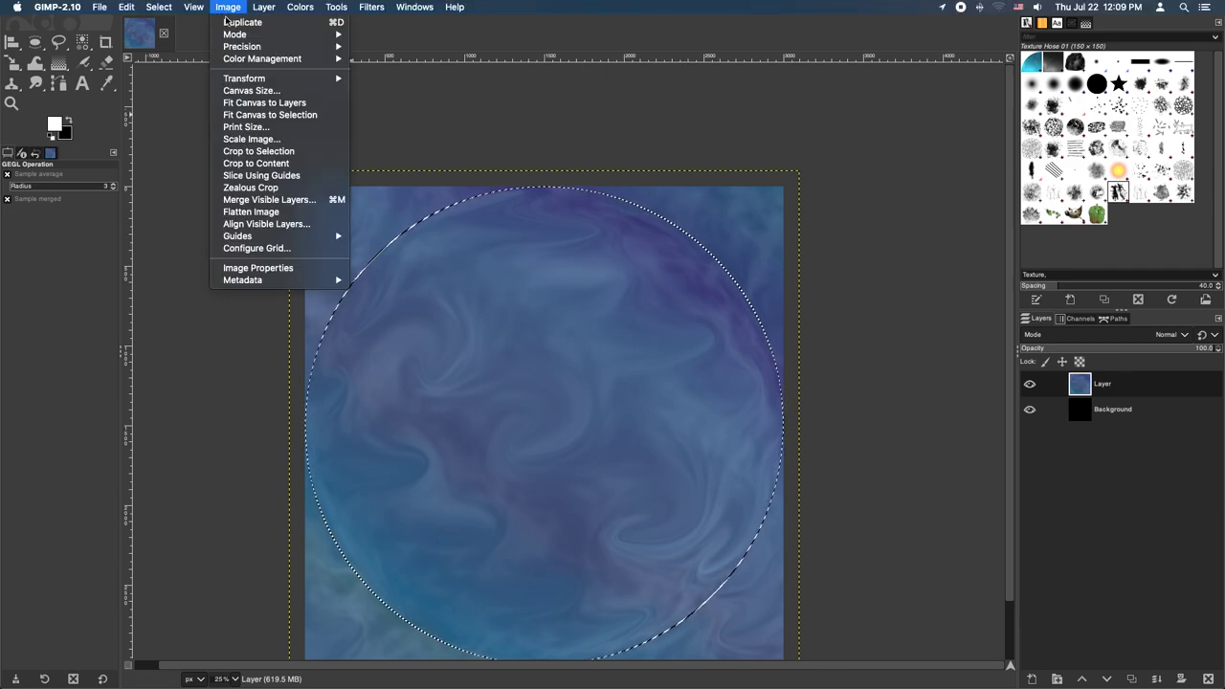
mouse_move(159, 7)
click(172, 47)
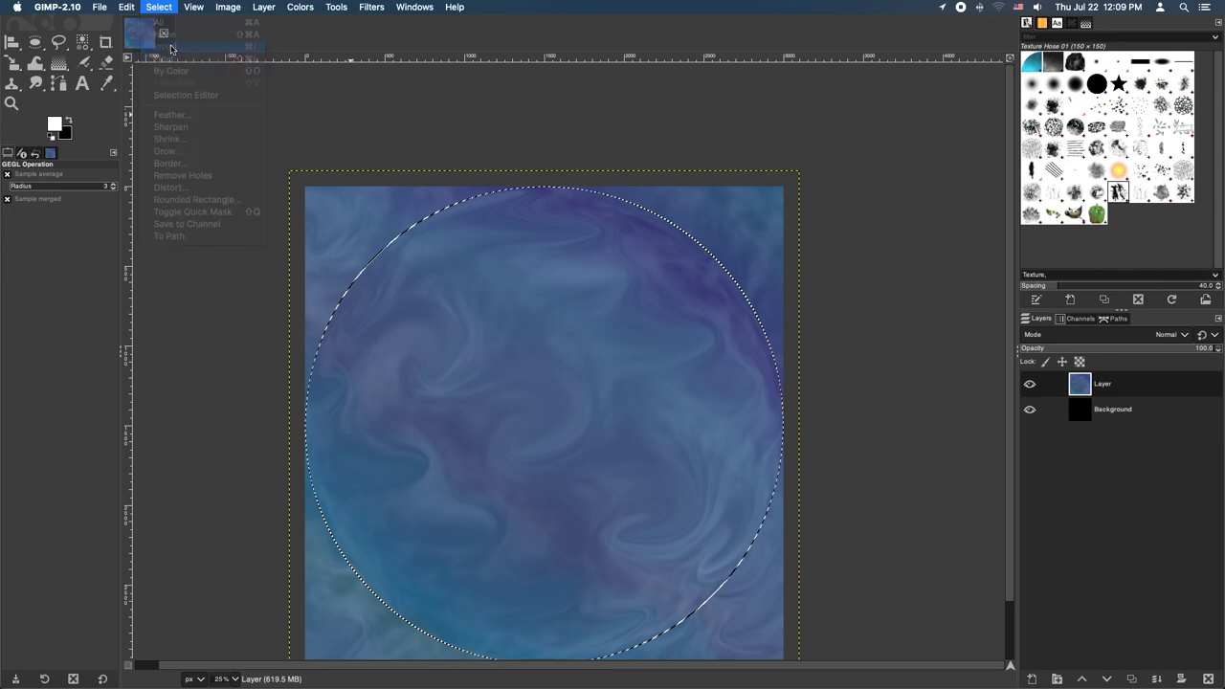
click(126, 7)
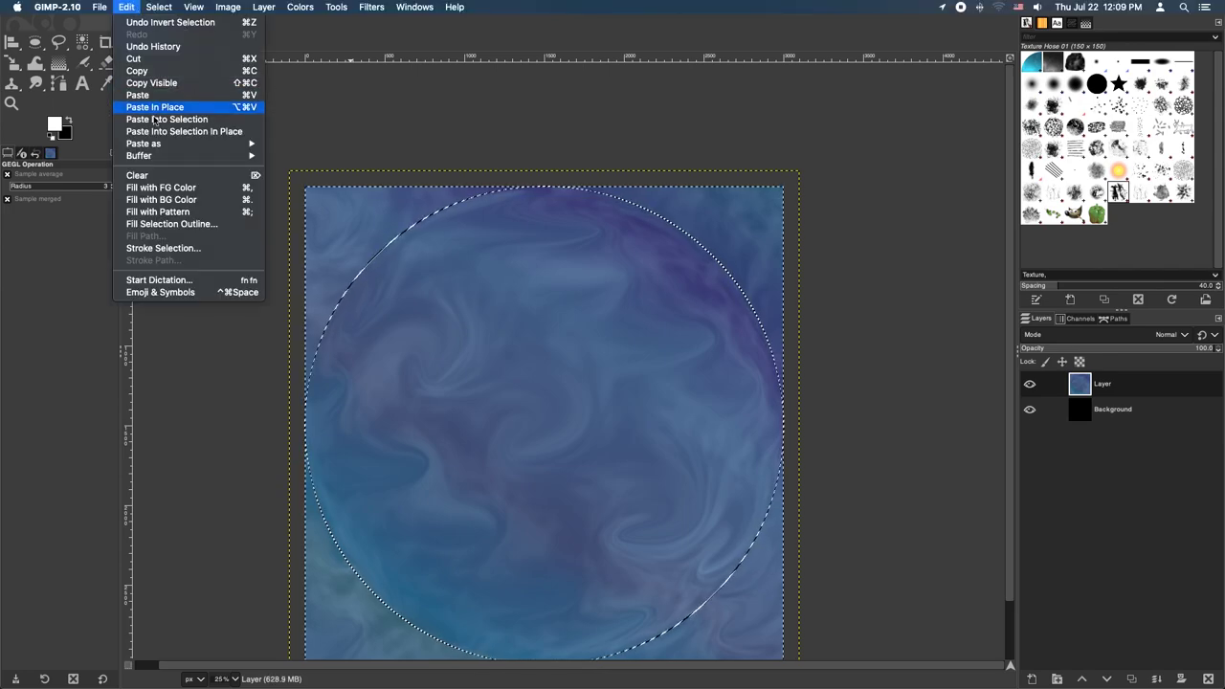
click(157, 175)
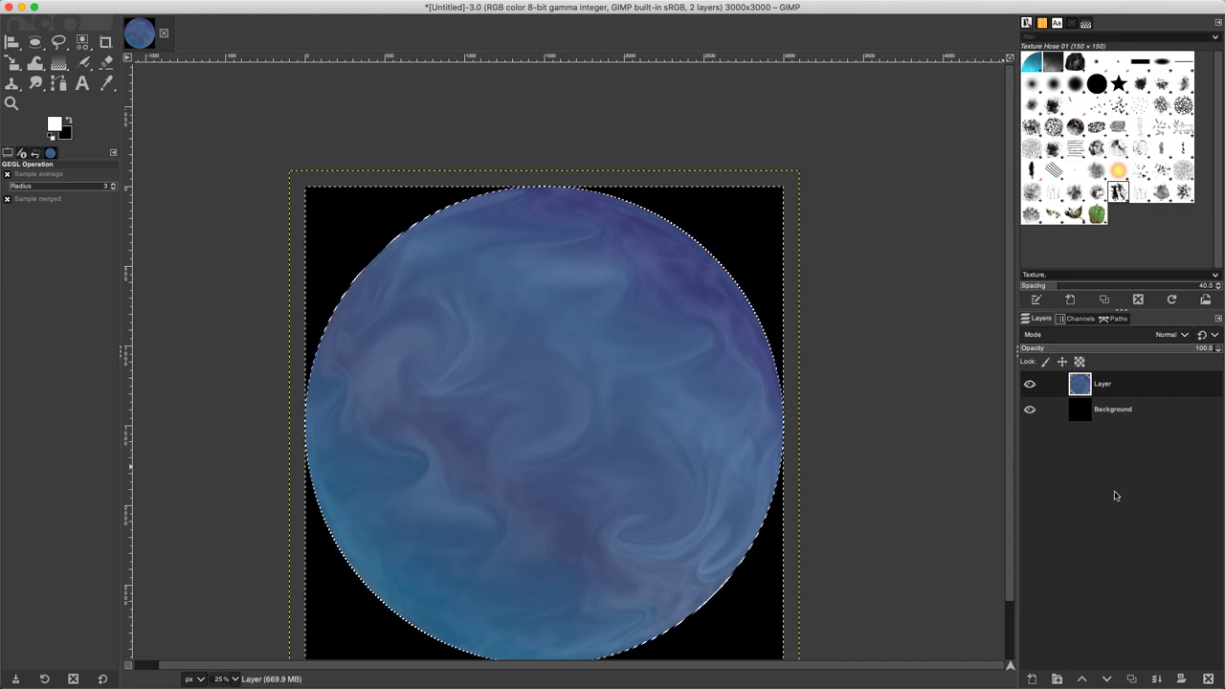
right_click(1114, 391)
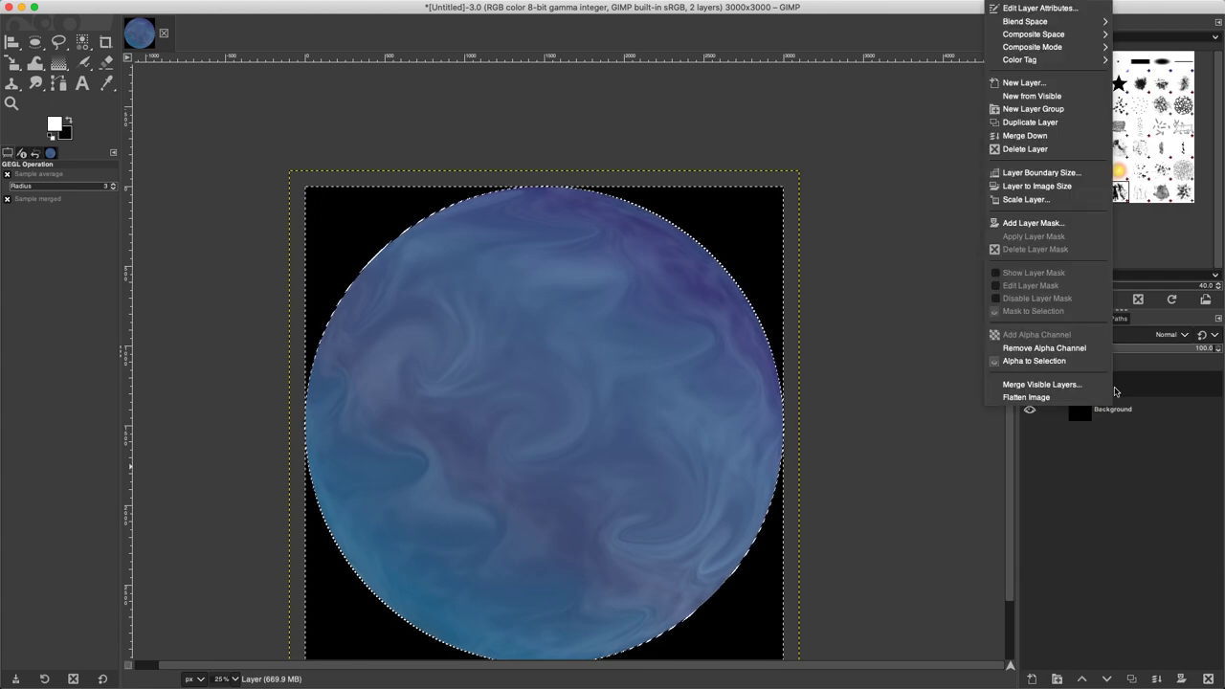
click(1037, 186)
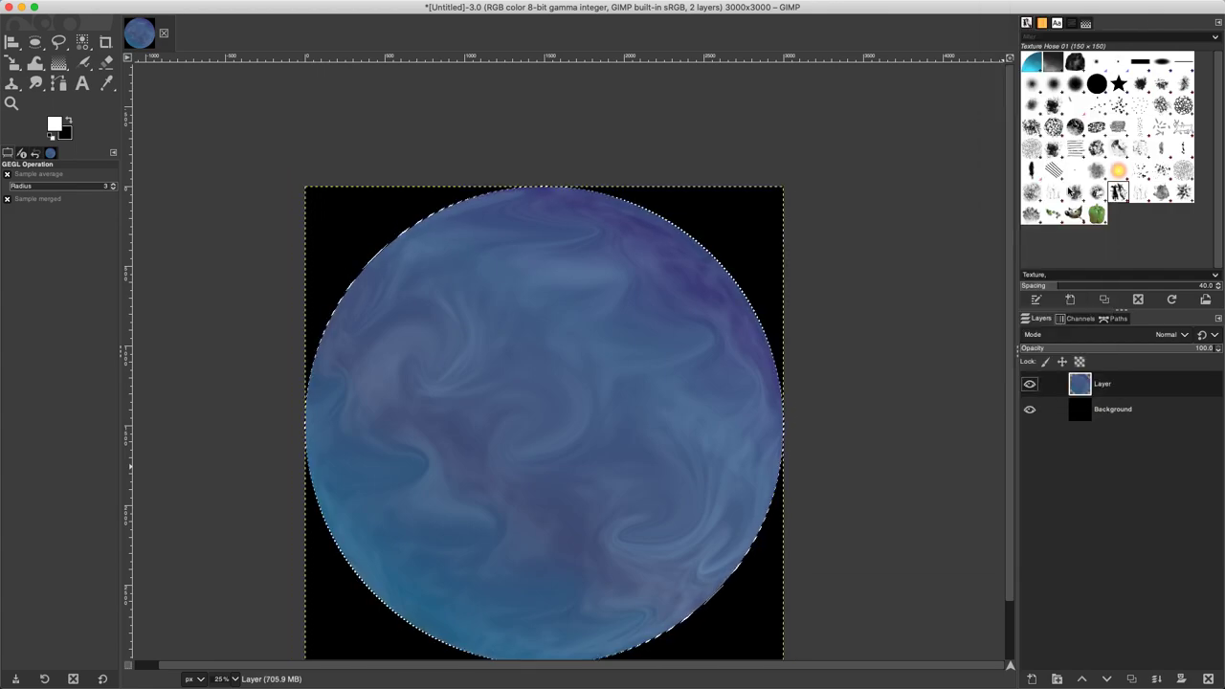
Enlarge the image canvas to 4000 x 4000 px with the existing content centred
mouse_move(182, 5)
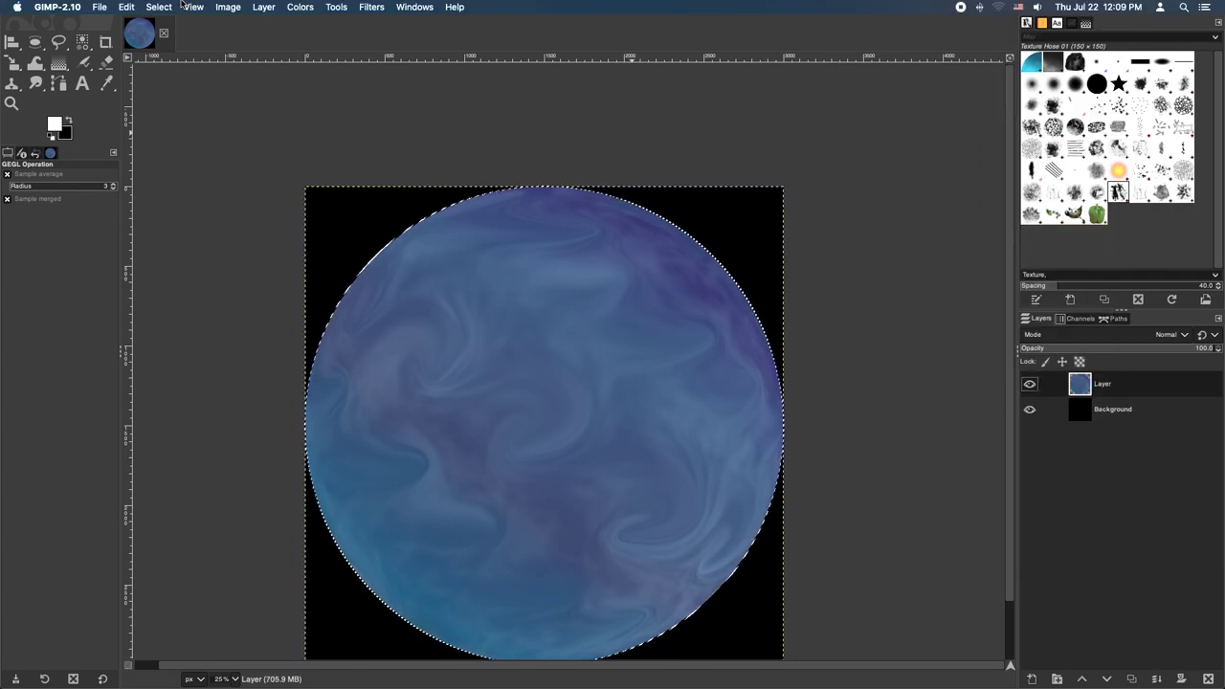
click(228, 8)
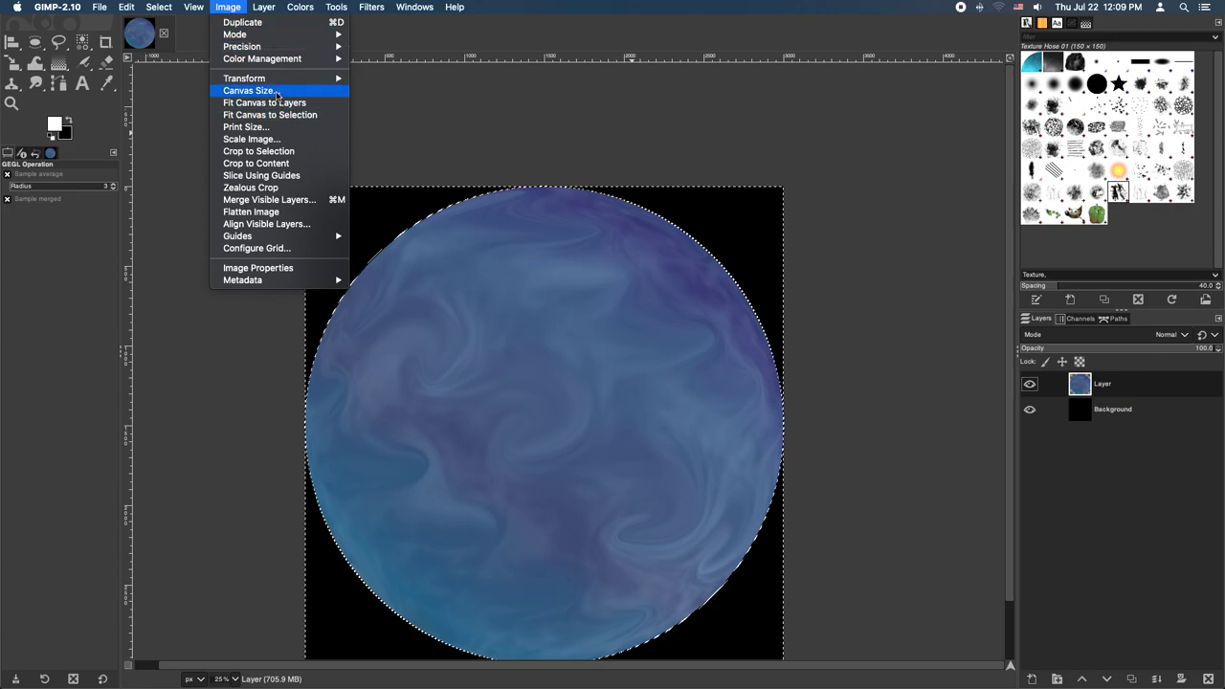
click(248, 90)
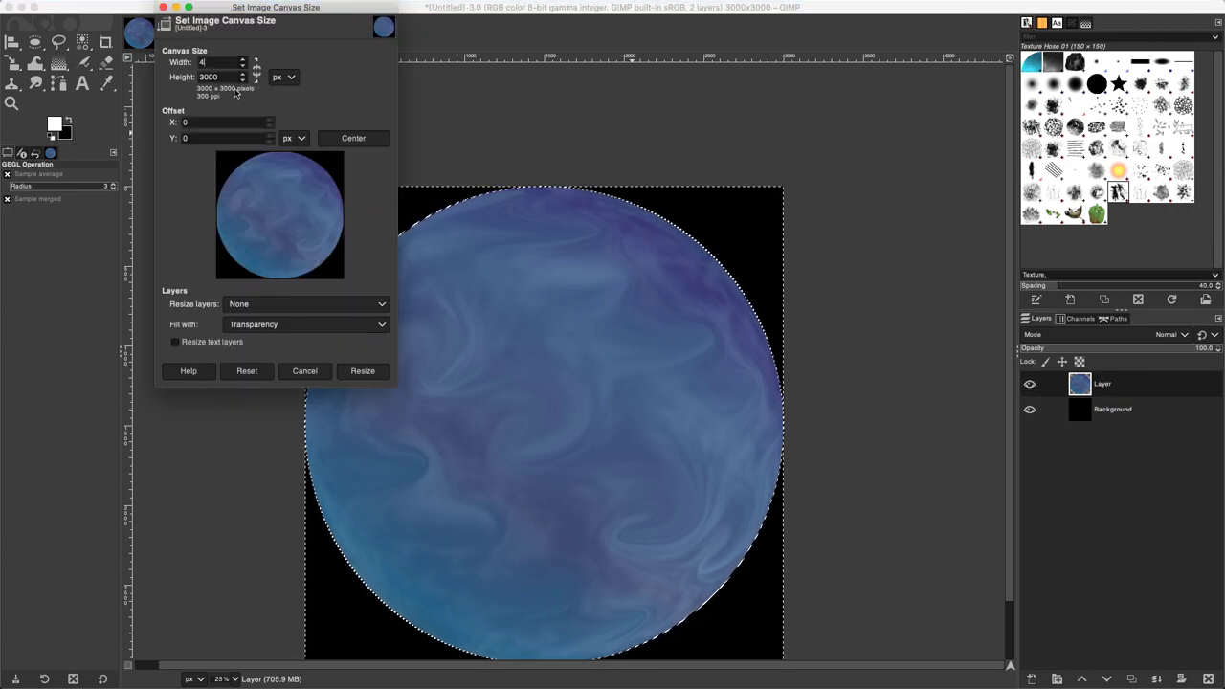
key(Tab)
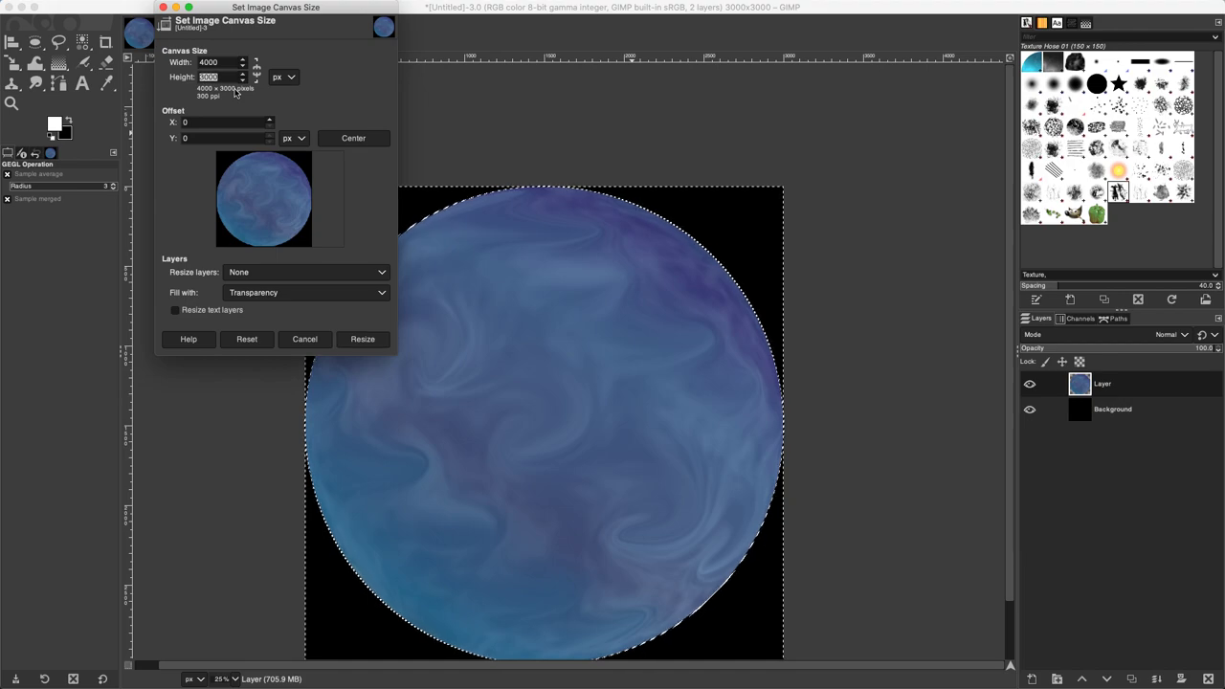
click(375, 141)
click(362, 338)
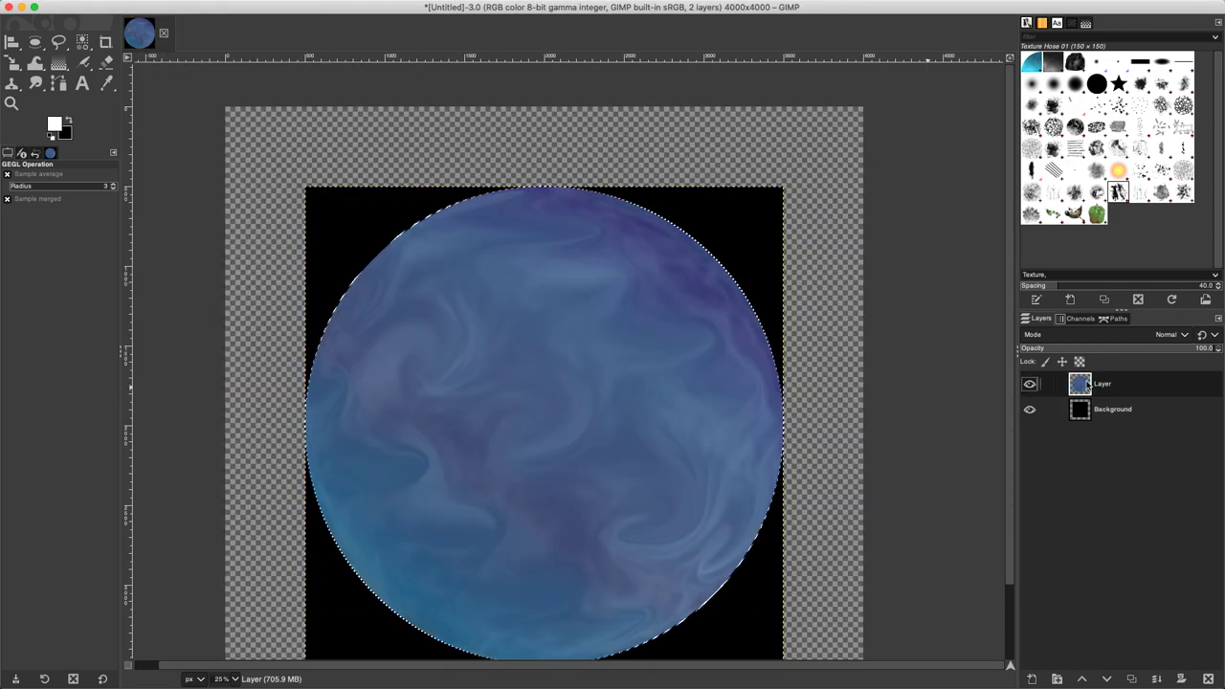
Resize both the black Background layer and the planet layer to the image size
right_click(1108, 411)
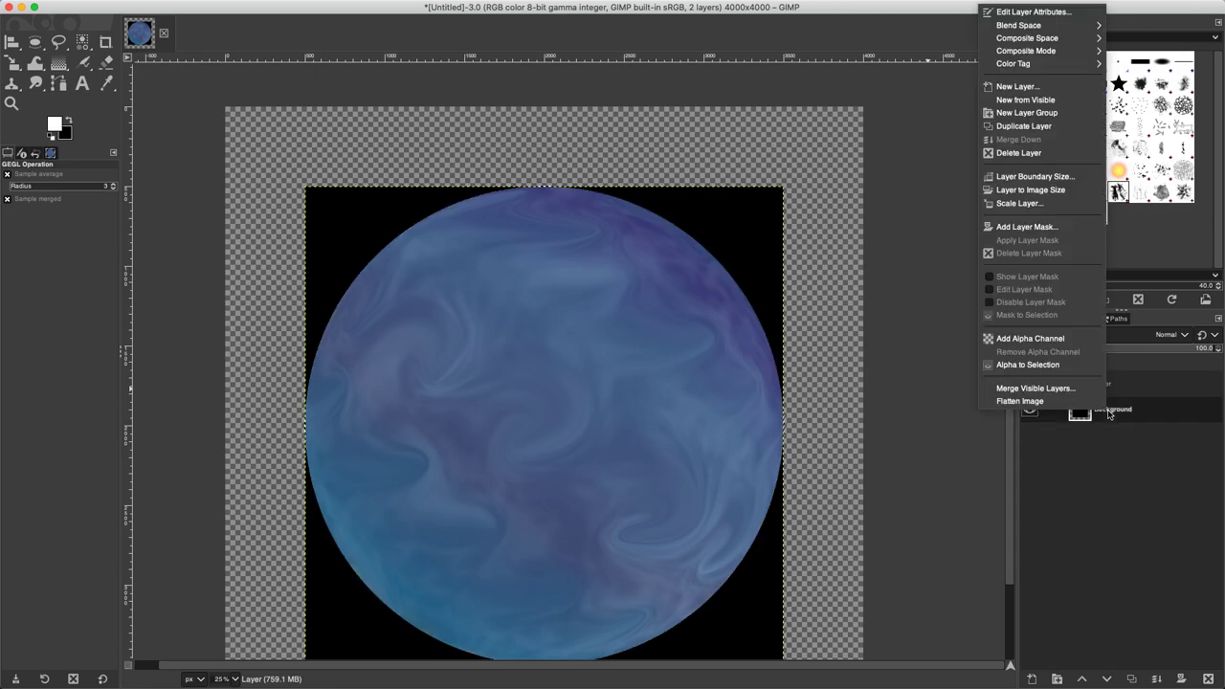
click(1027, 191)
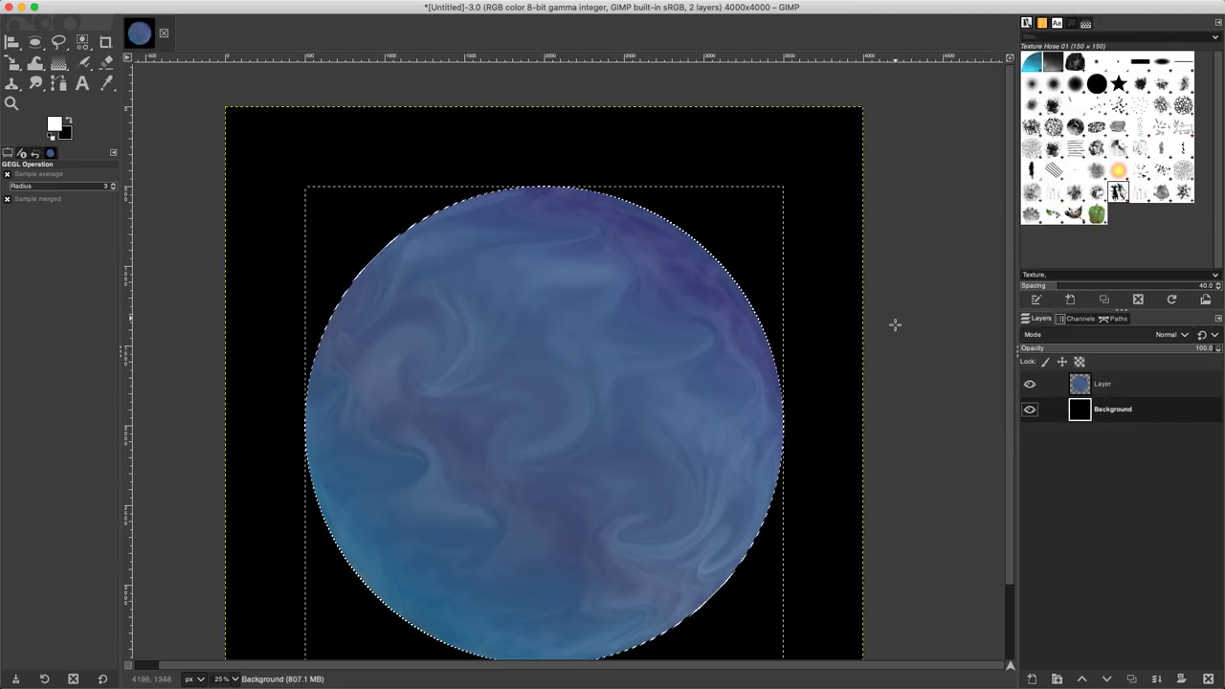
right_click(1119, 385)
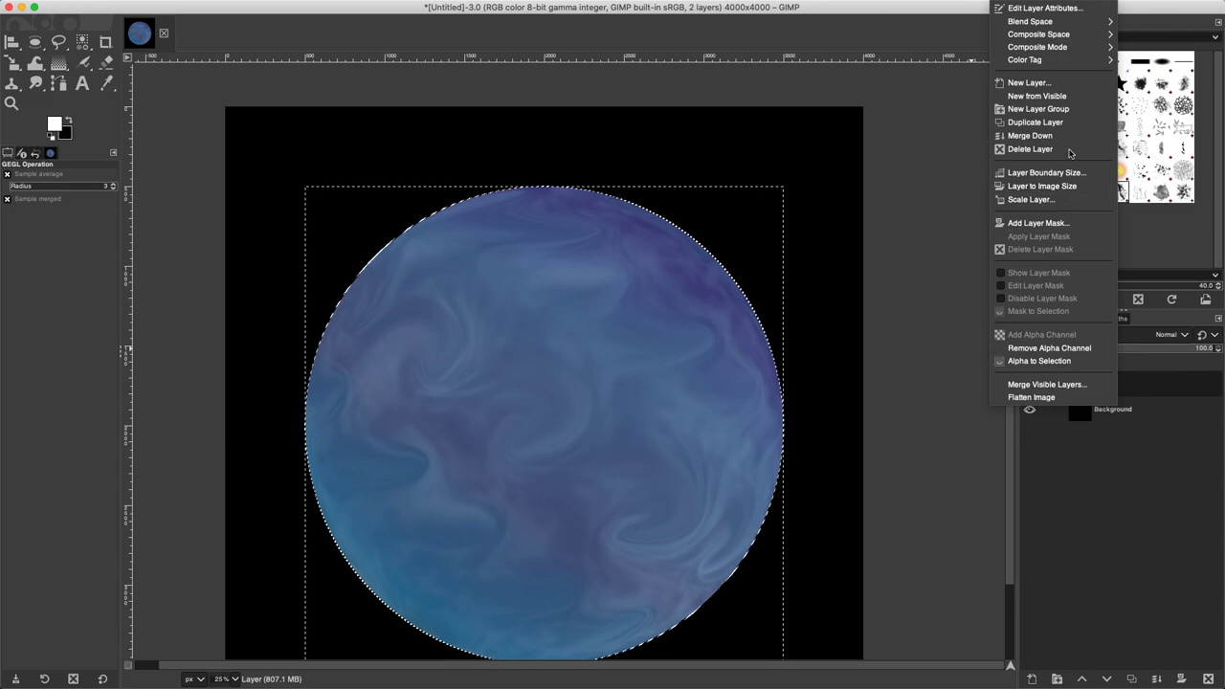
click(1057, 187)
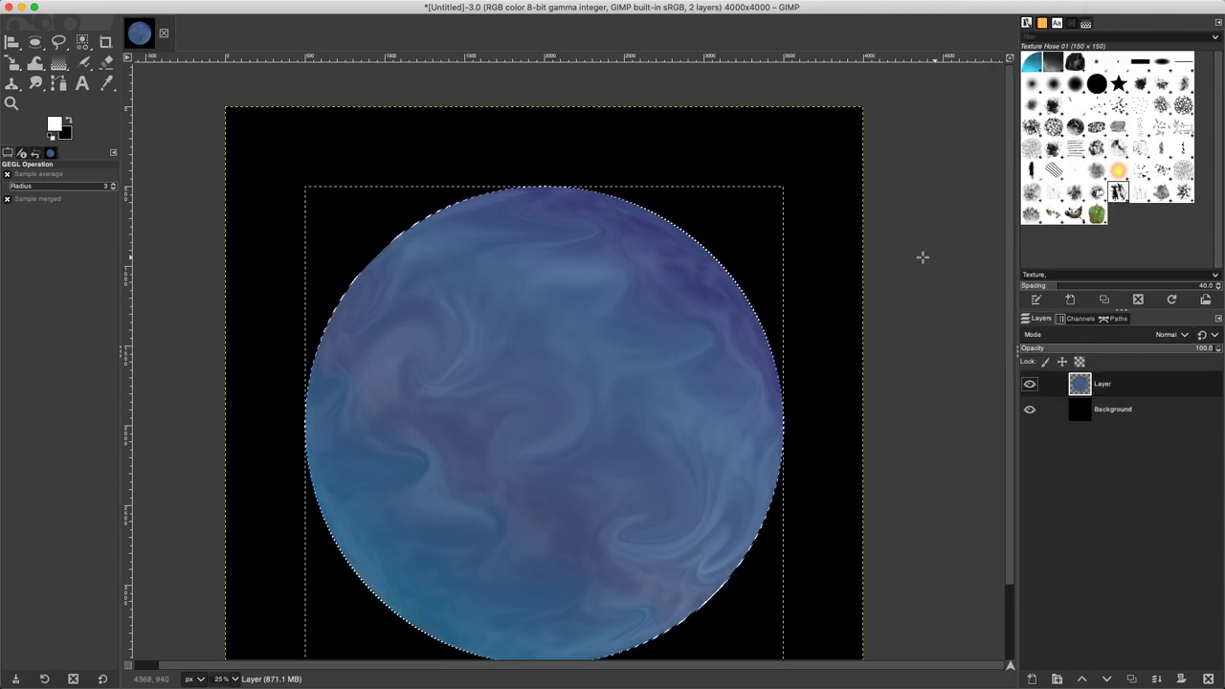
Drop the current selection and select the transparent area around the planet by colour
scroll(921, 254, down, 2)
key(shift+super+a)
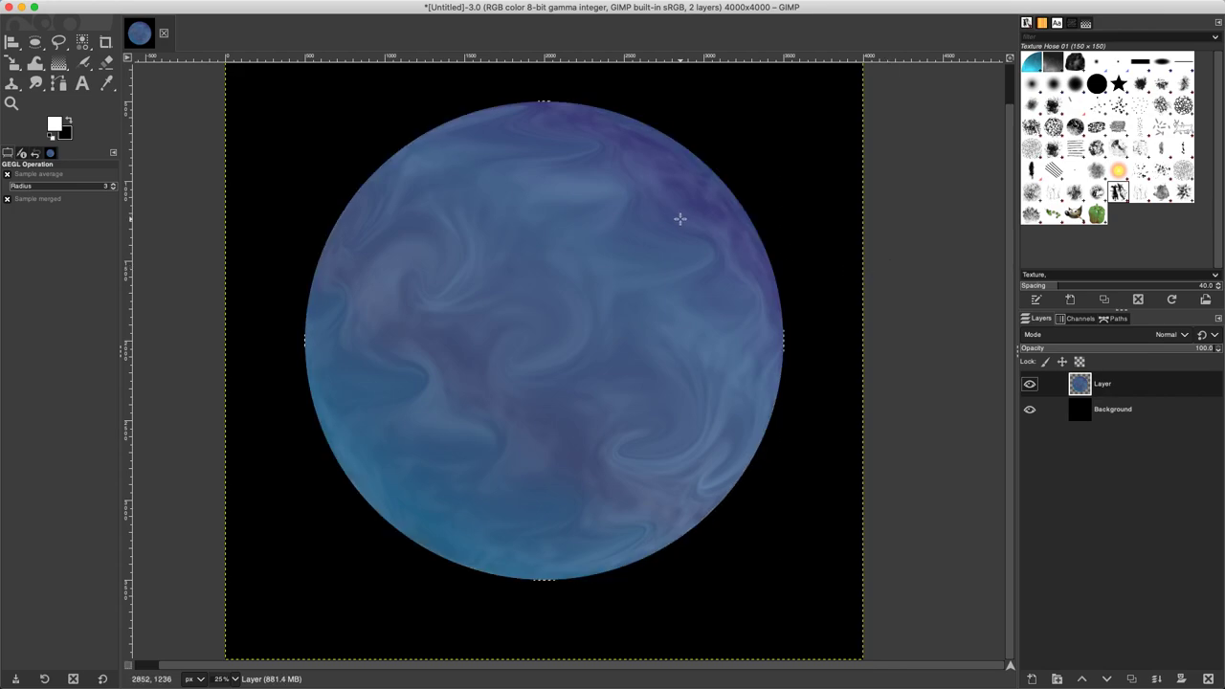
click(83, 42)
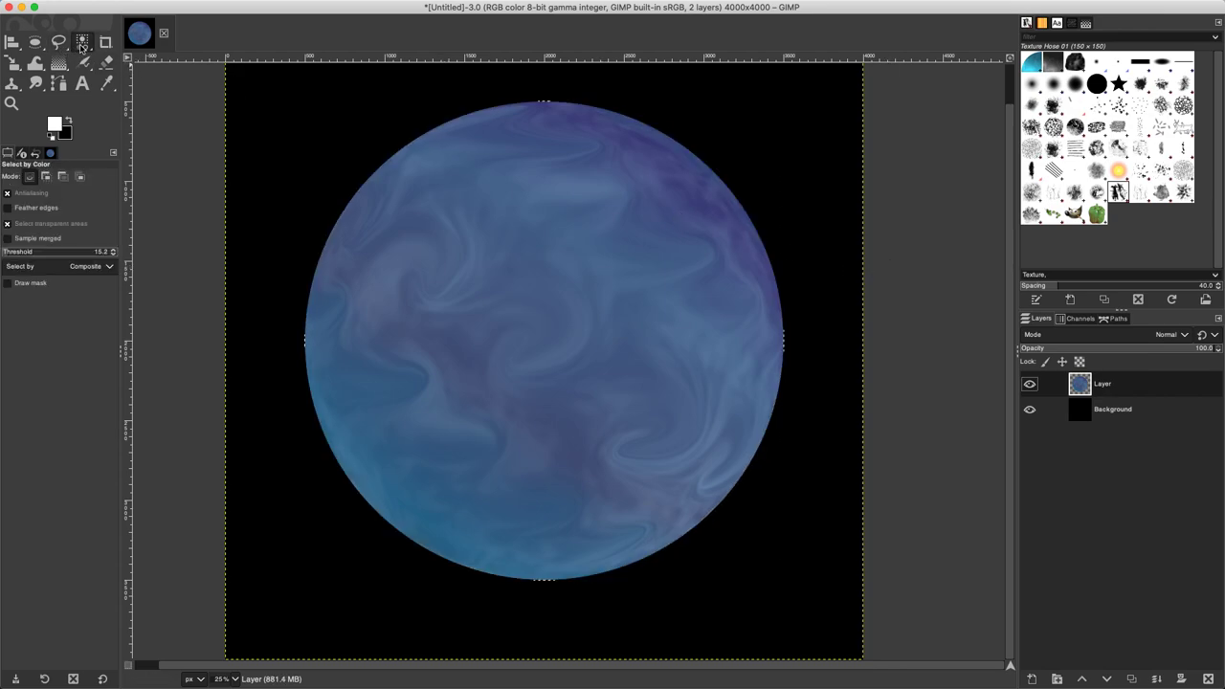
click(794, 201)
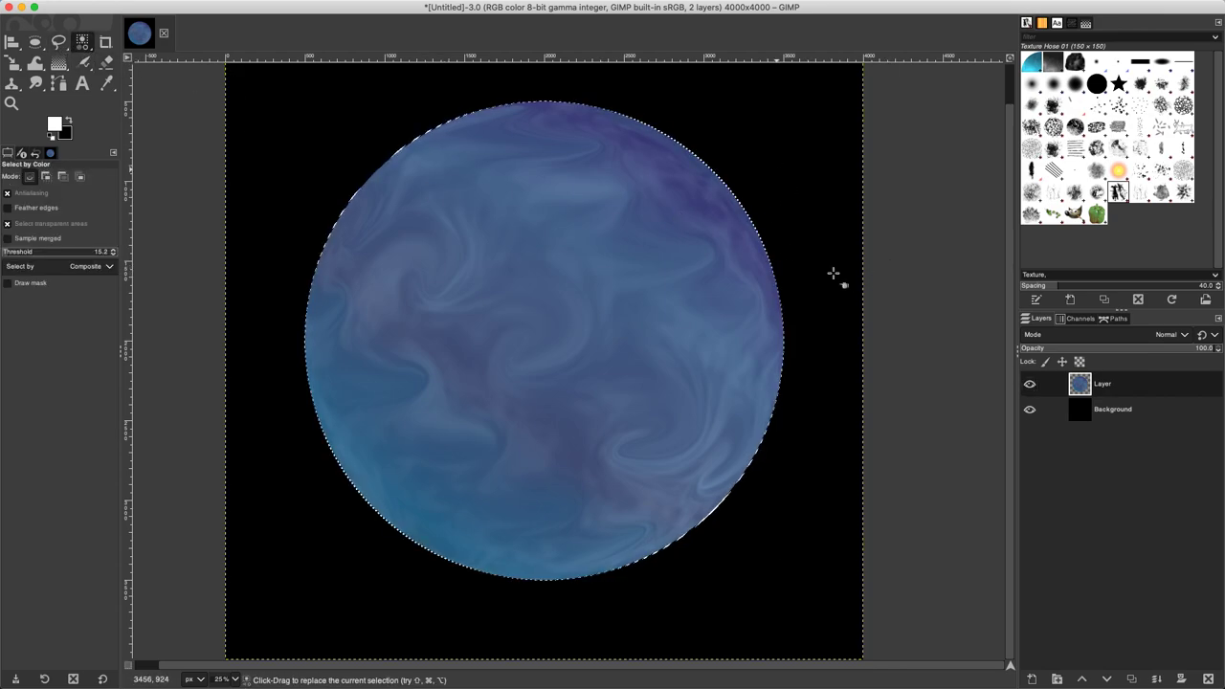
Add a new transparent layer above the planet and invert the selection to the planet's circle
click(1030, 678)
click(1156, 670)
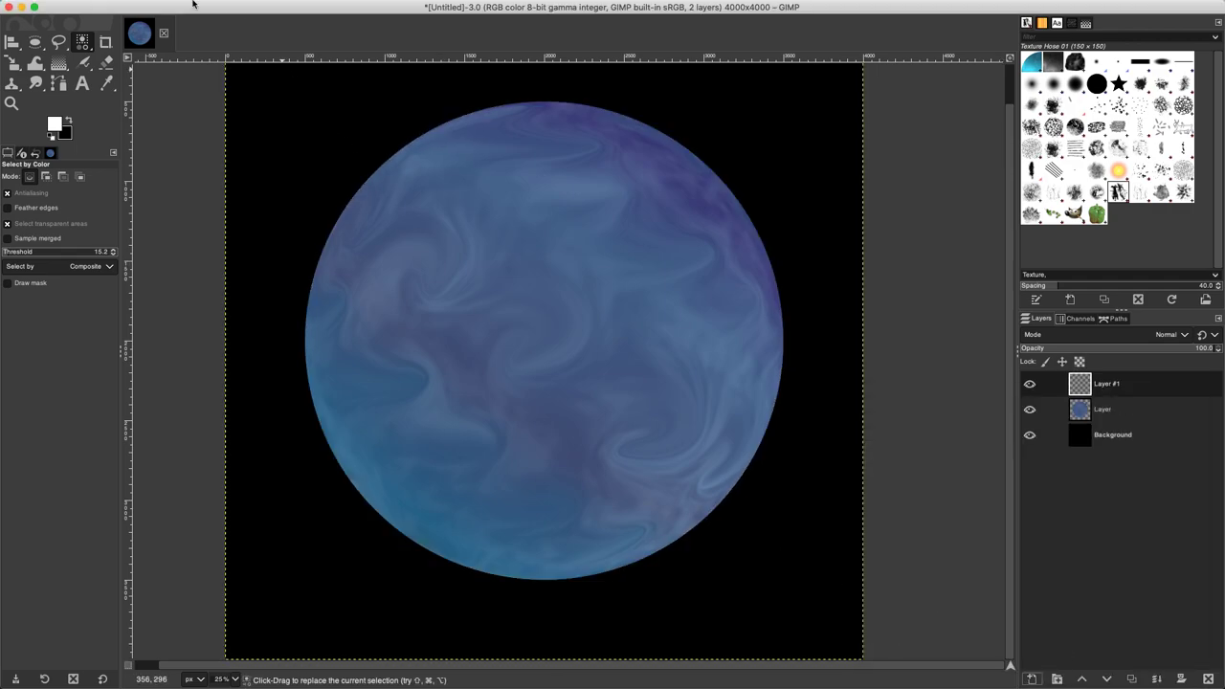
click(227, 7)
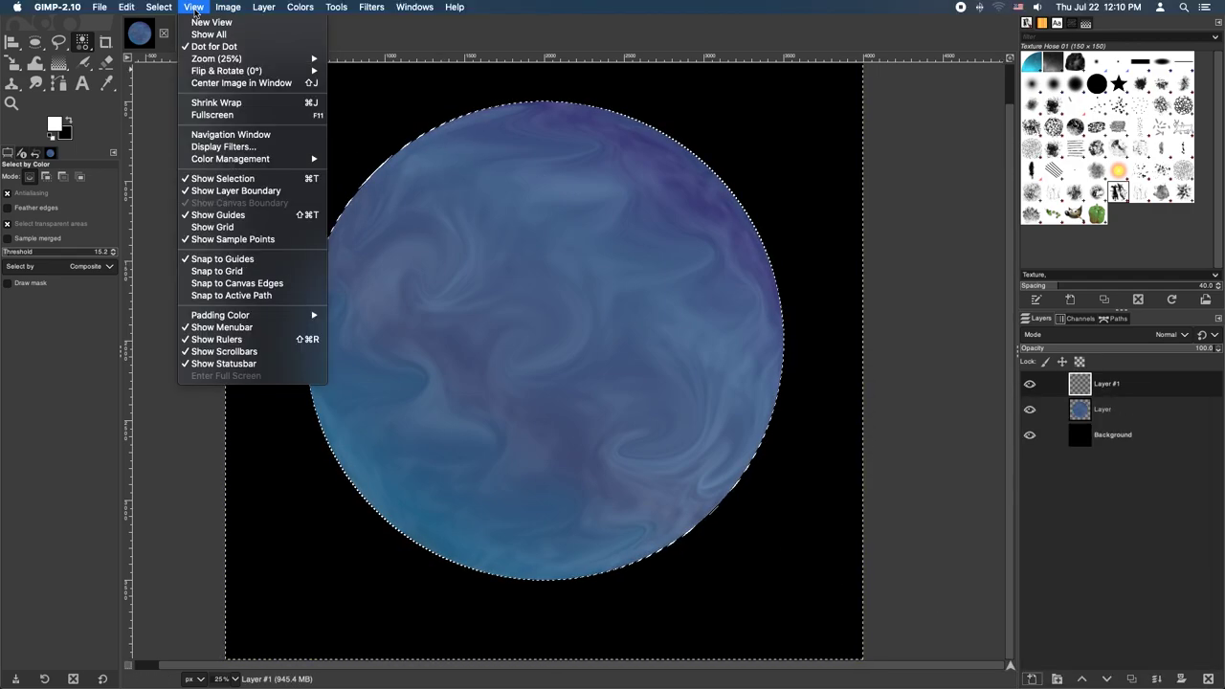
mouse_move(170, 11)
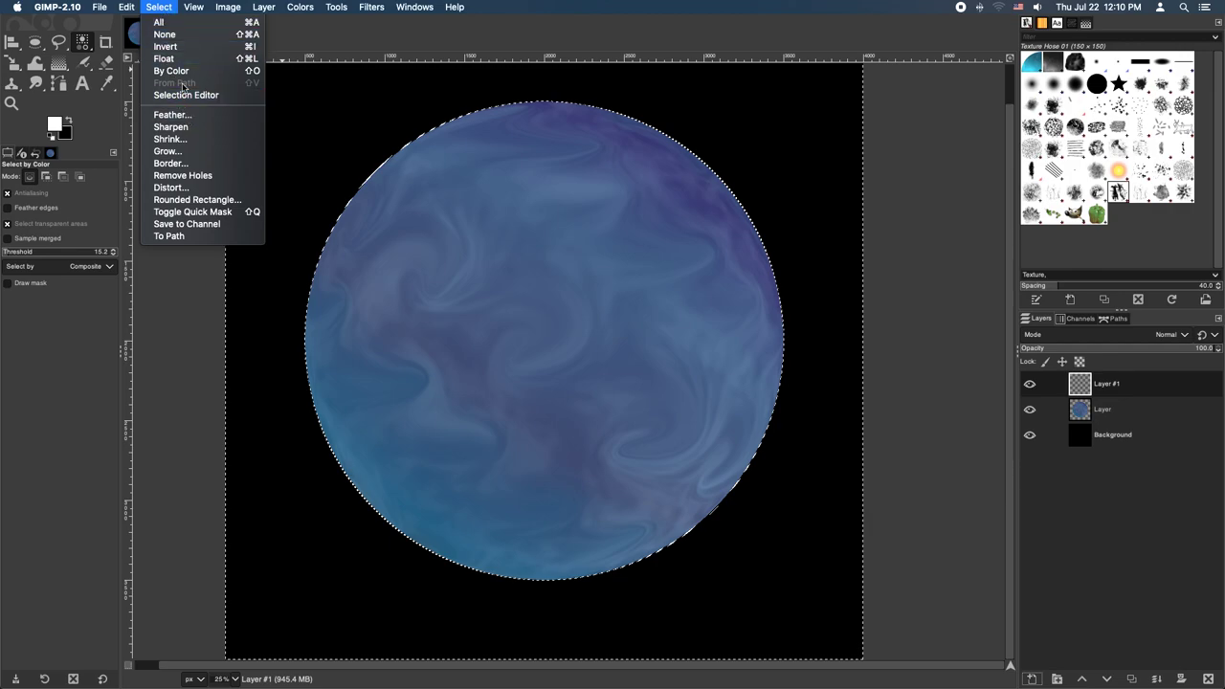
click(180, 48)
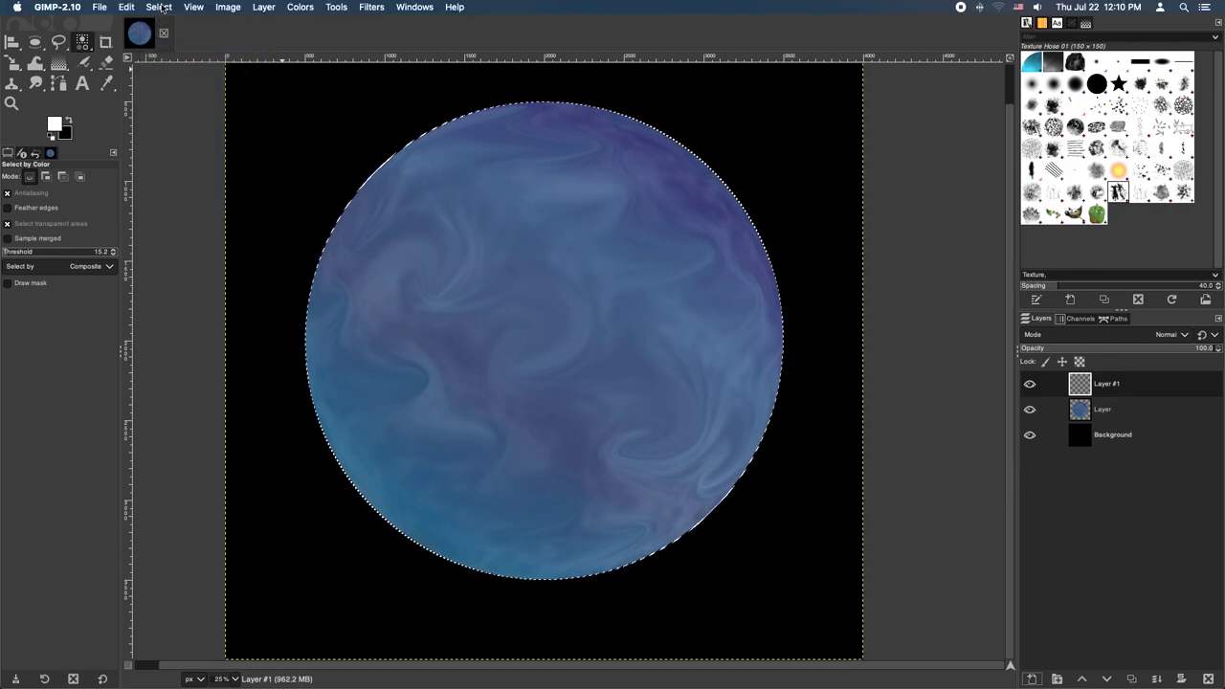
Convert the circular selection into a 40 px border with the Smooth border style
click(160, 7)
click(186, 163)
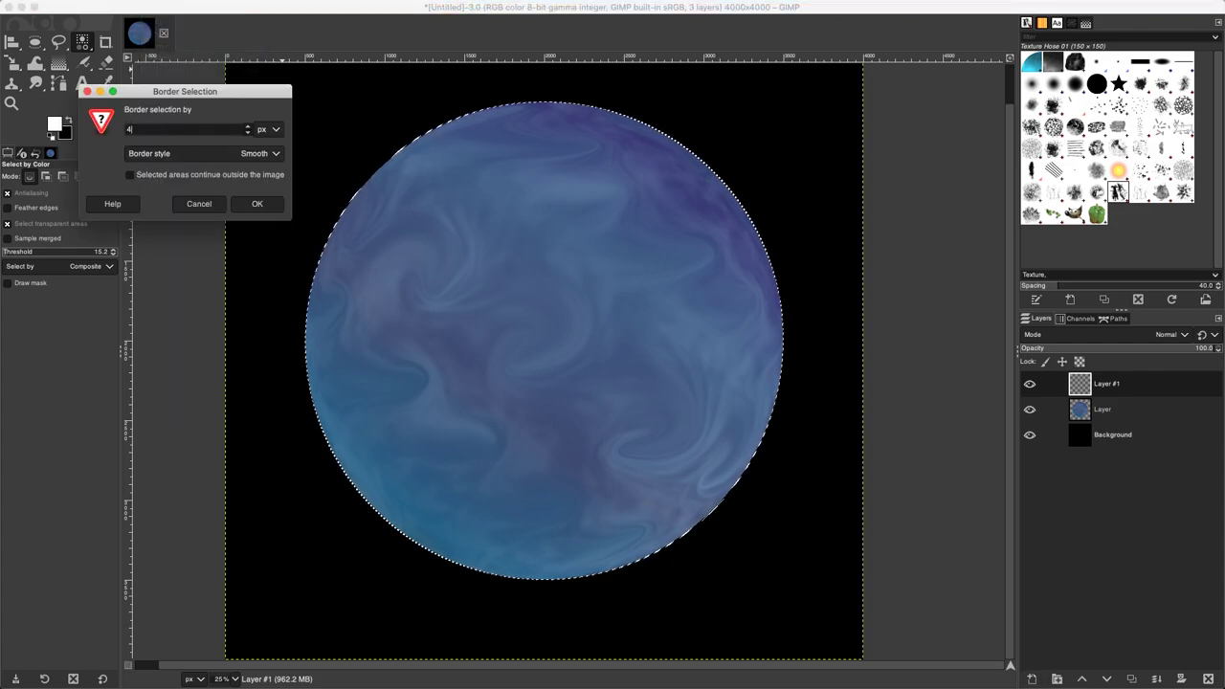
text(40)
key(Return)
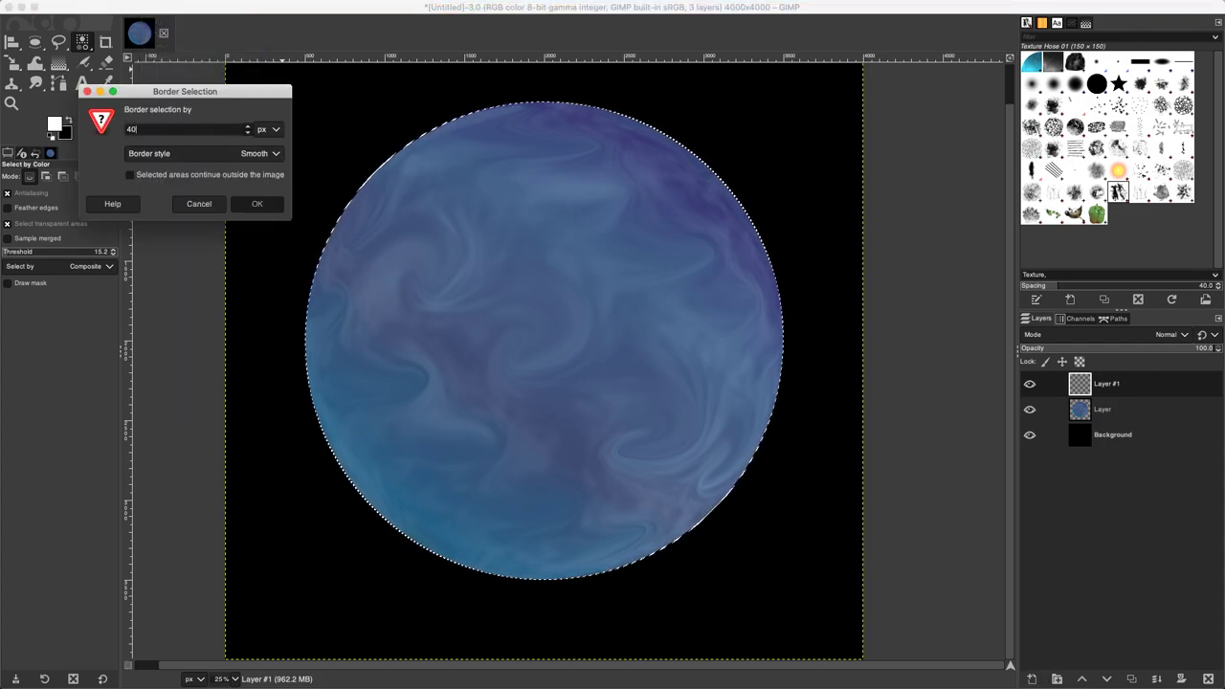
click(255, 202)
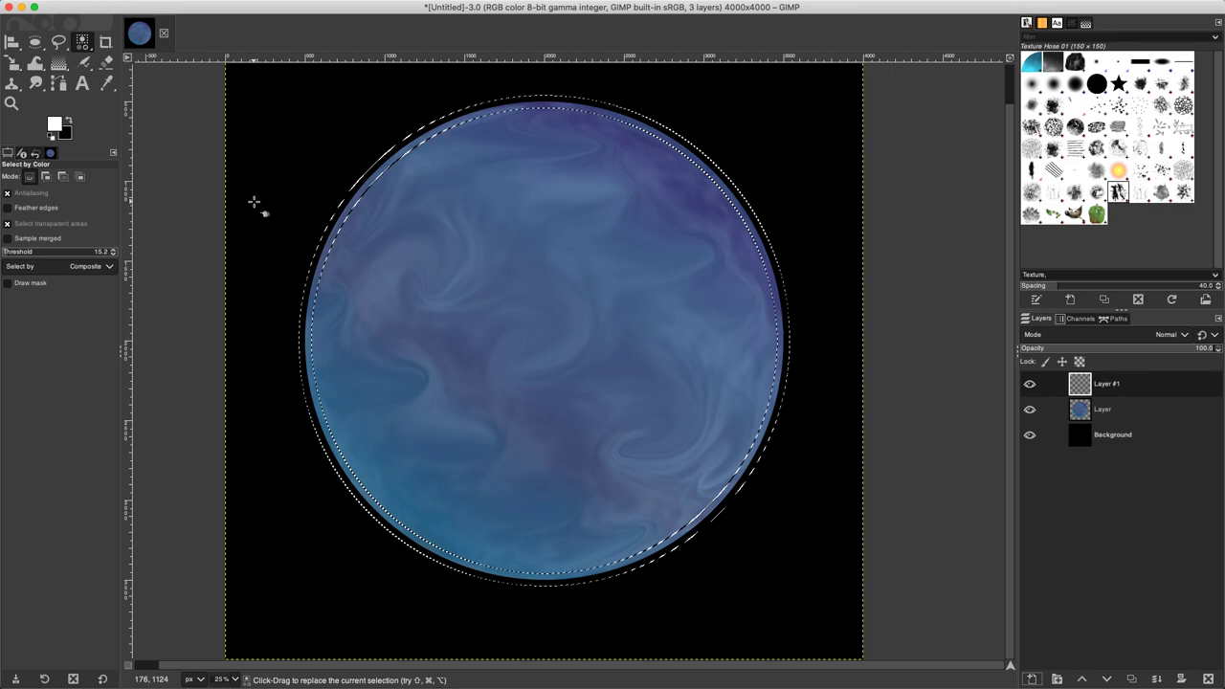
Fill the border ring with the purple foreground colour 8a7cdc and remove the selection
click(60, 63)
click(113, 64)
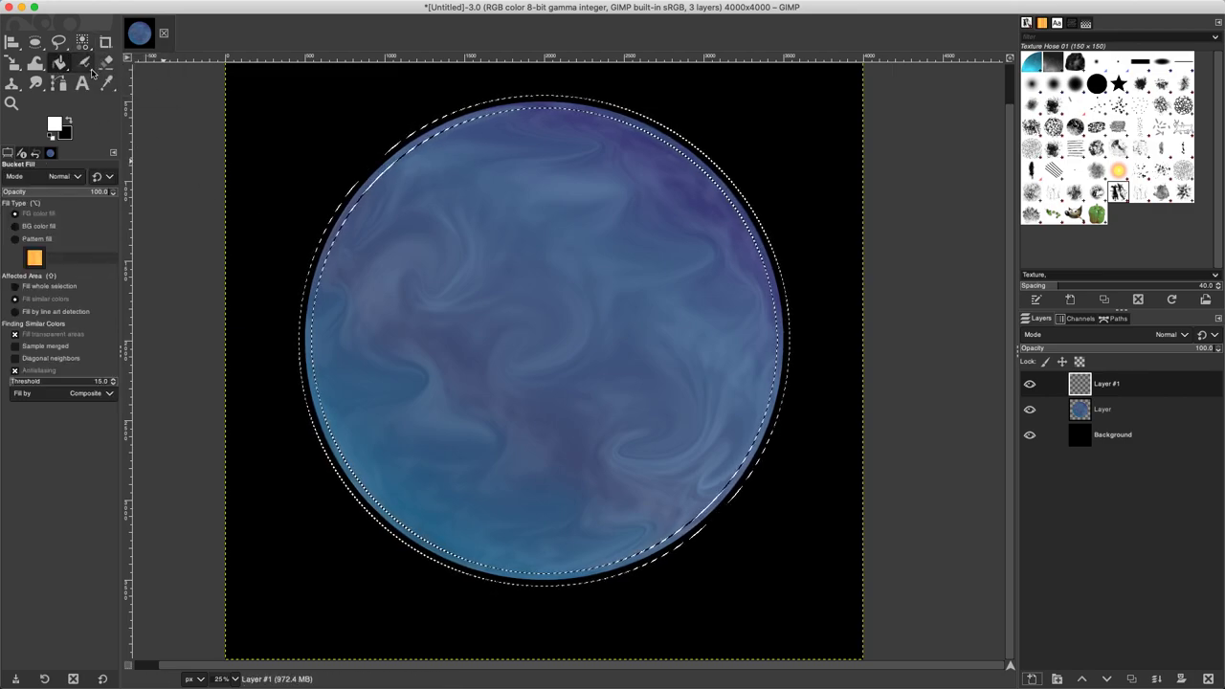
click(55, 122)
mouse_move(175, 99)
mouse_down()
mouse_move(176, 76)
mouse_move(109, 57)
mouse_up()
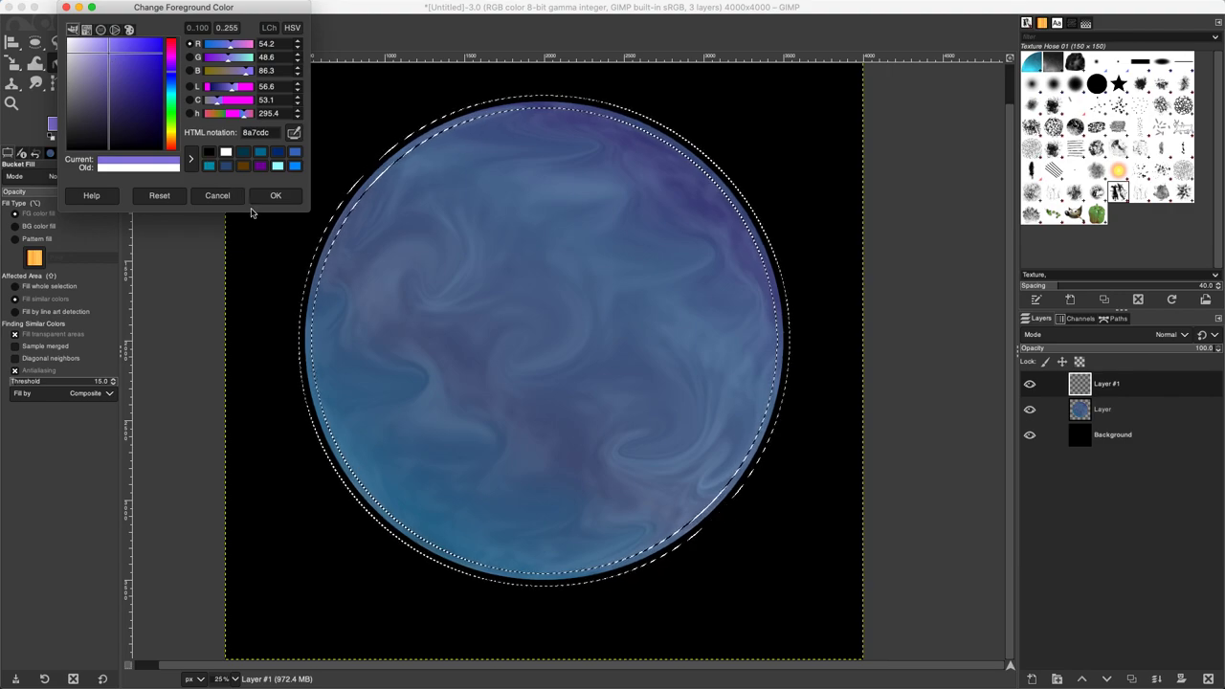
click(259, 198)
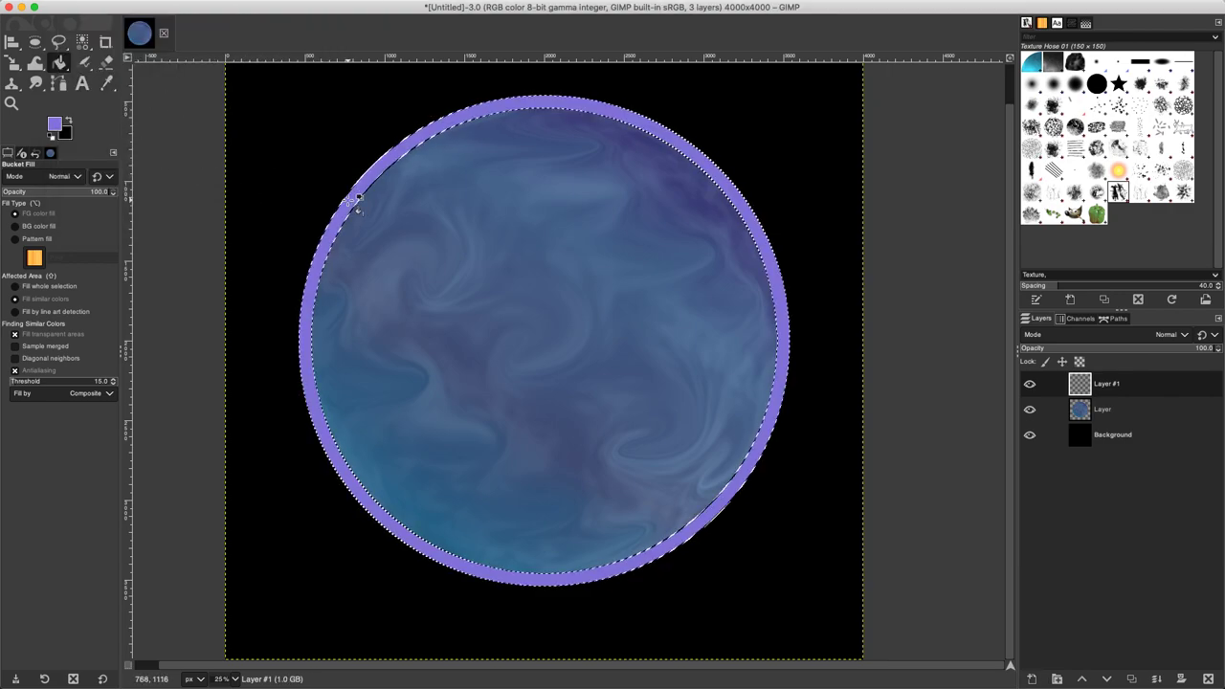
key(shift+super+a)
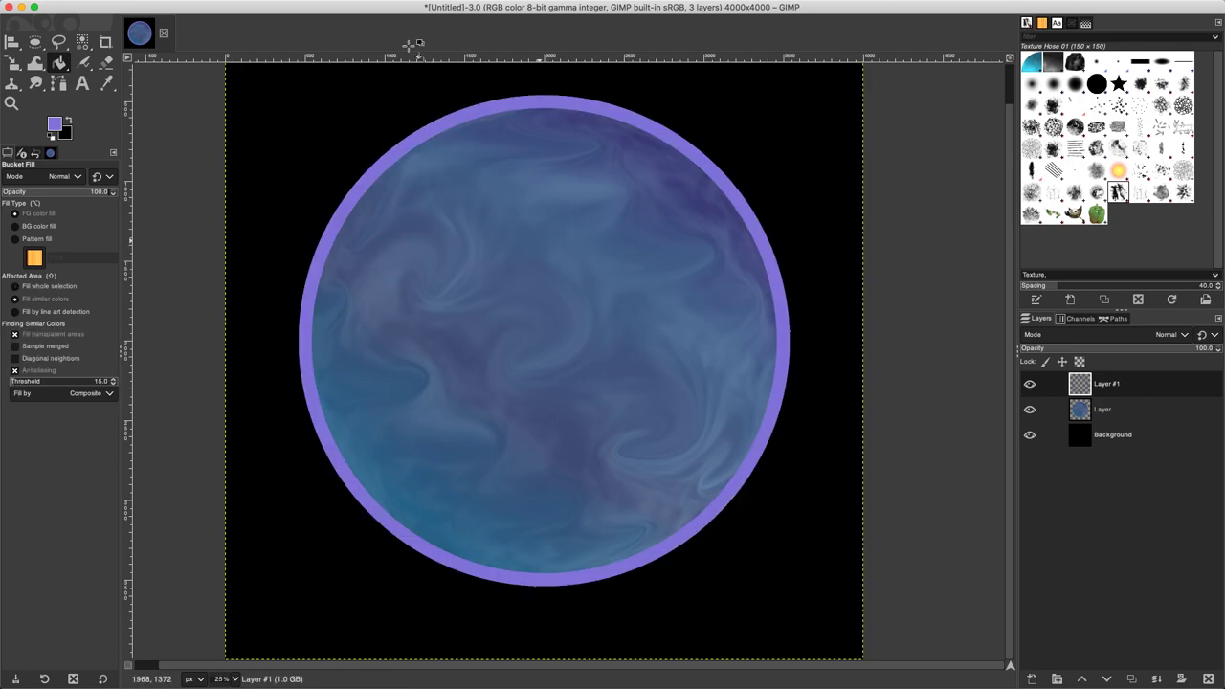
Apply a Gaussian Blur of about 62.35 to the purple ring and set its layer opacity to 74.3
click(368, 8)
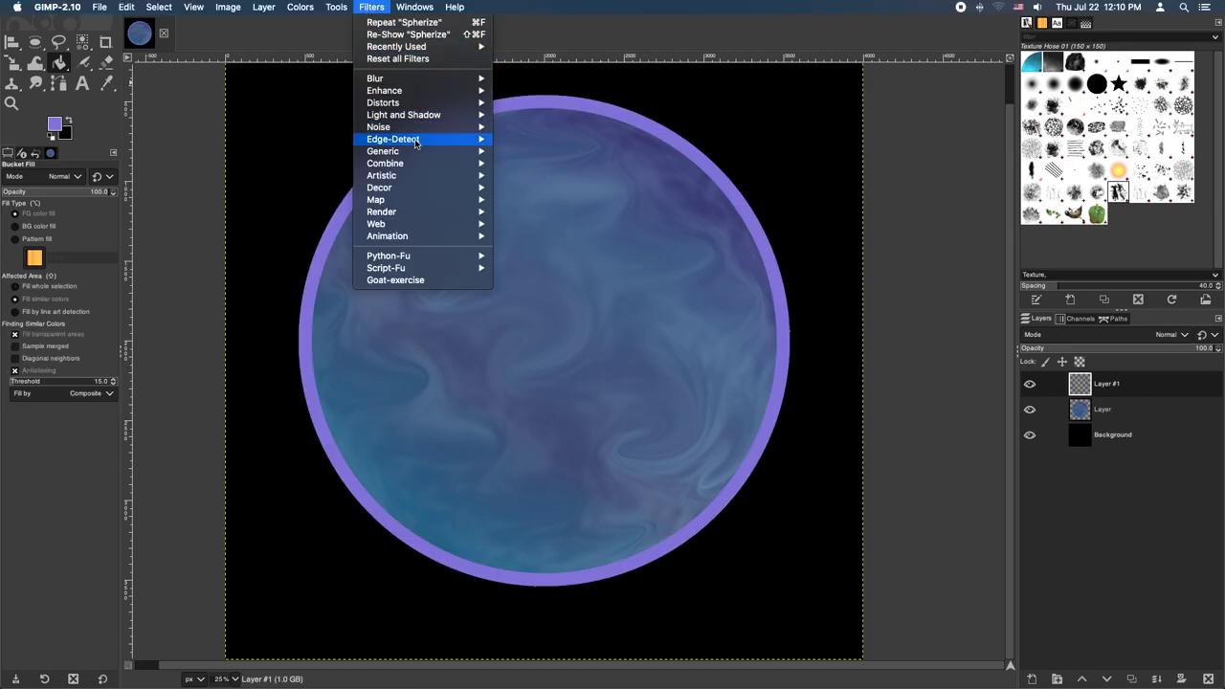
mouse_move(414, 153)
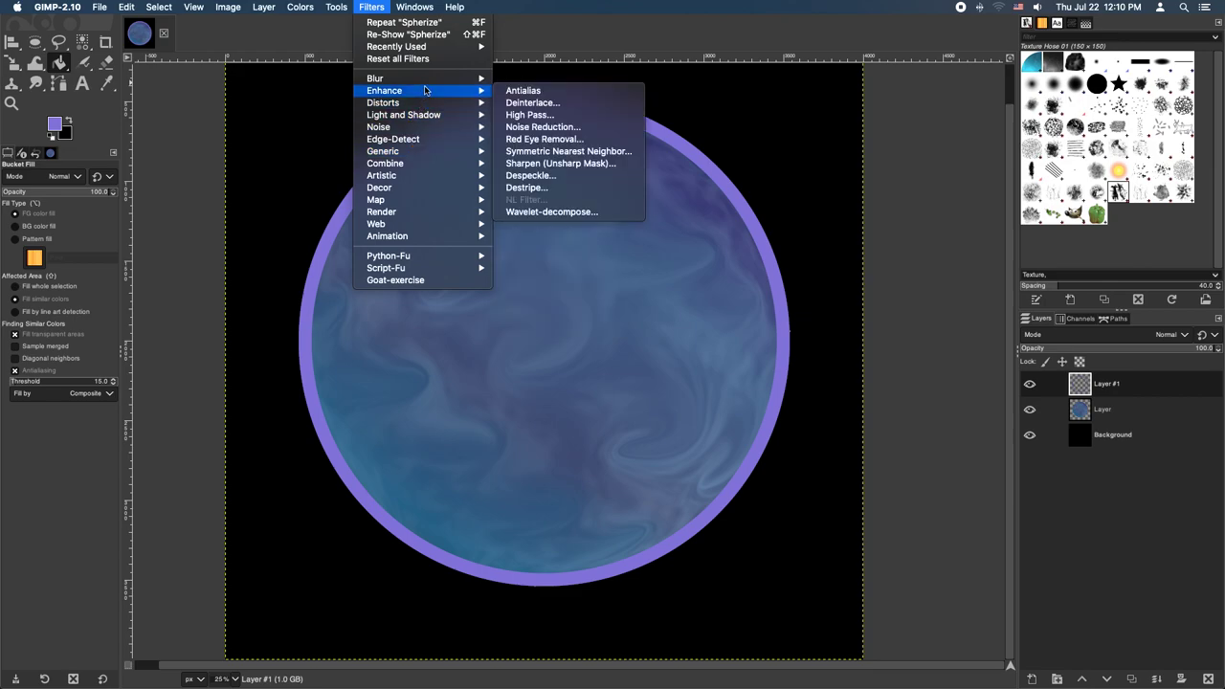
mouse_move(433, 79)
click(538, 91)
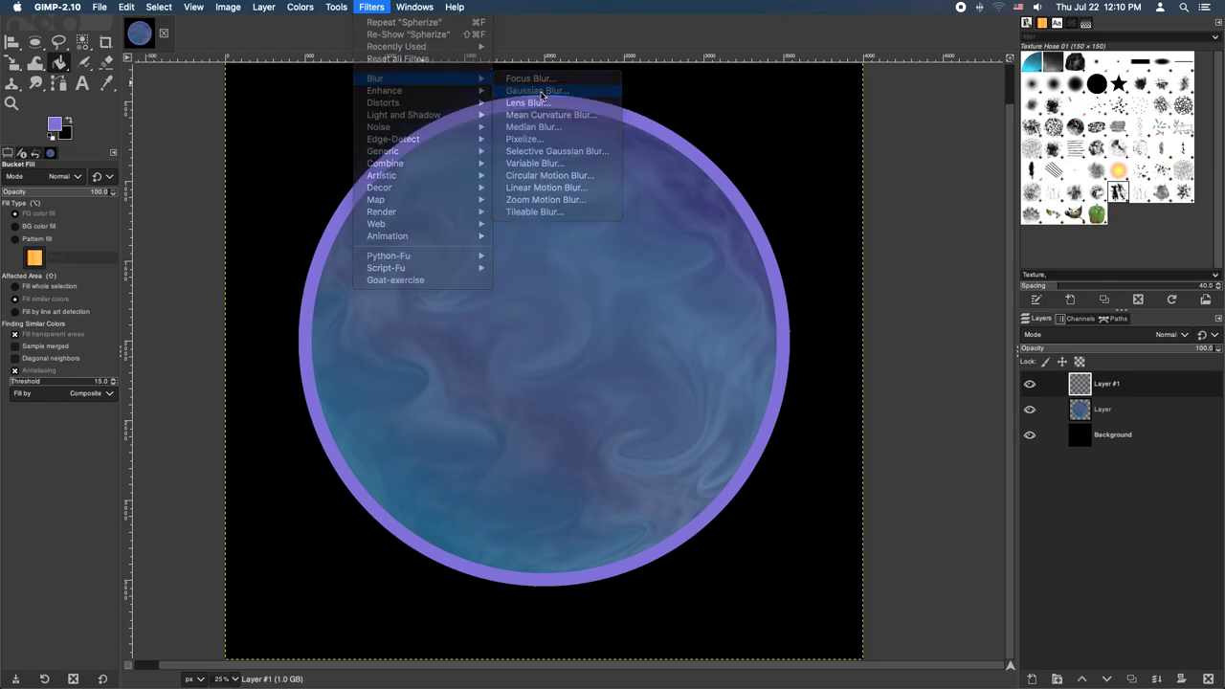
drag(779, 68, 878, 68)
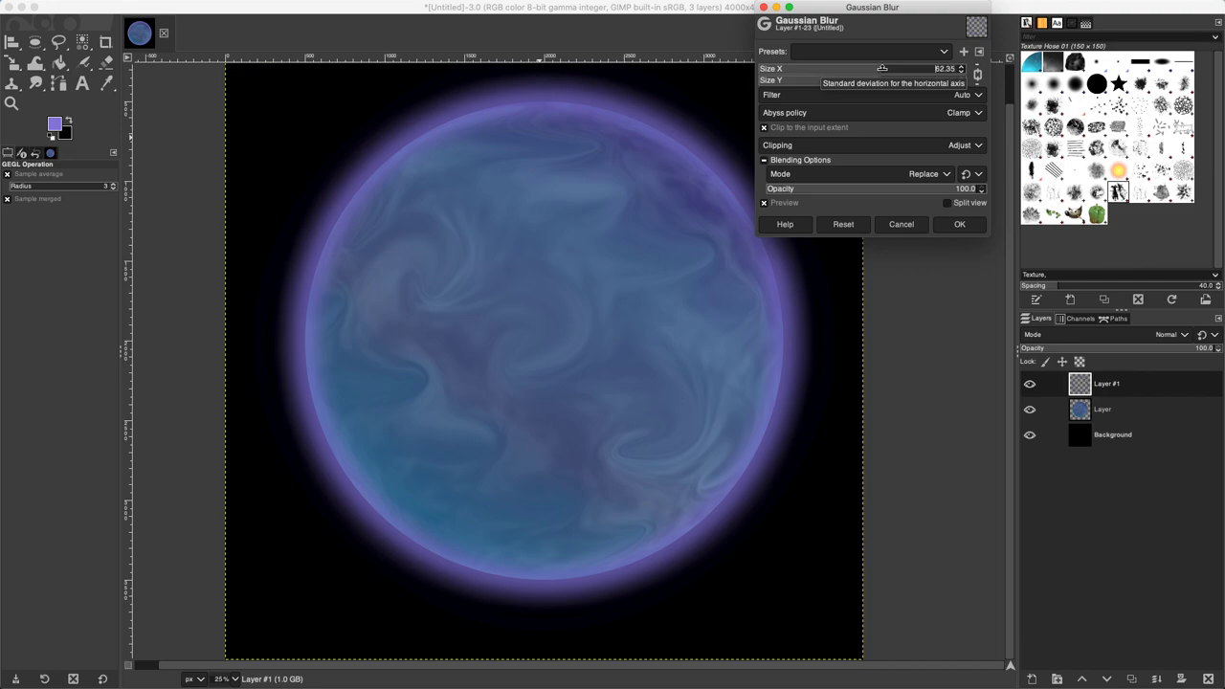
click(960, 224)
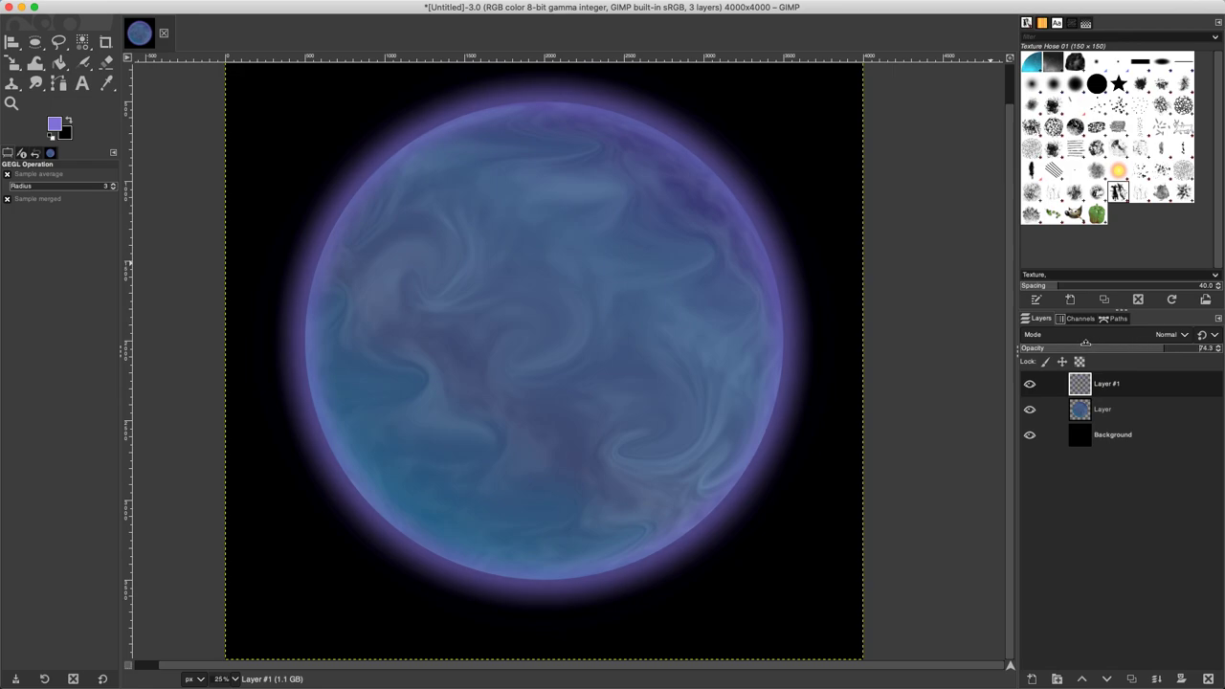
Add another new transparent layer and draw an elliptical selection sized 4000 x 4000 px over the planet
click(35, 44)
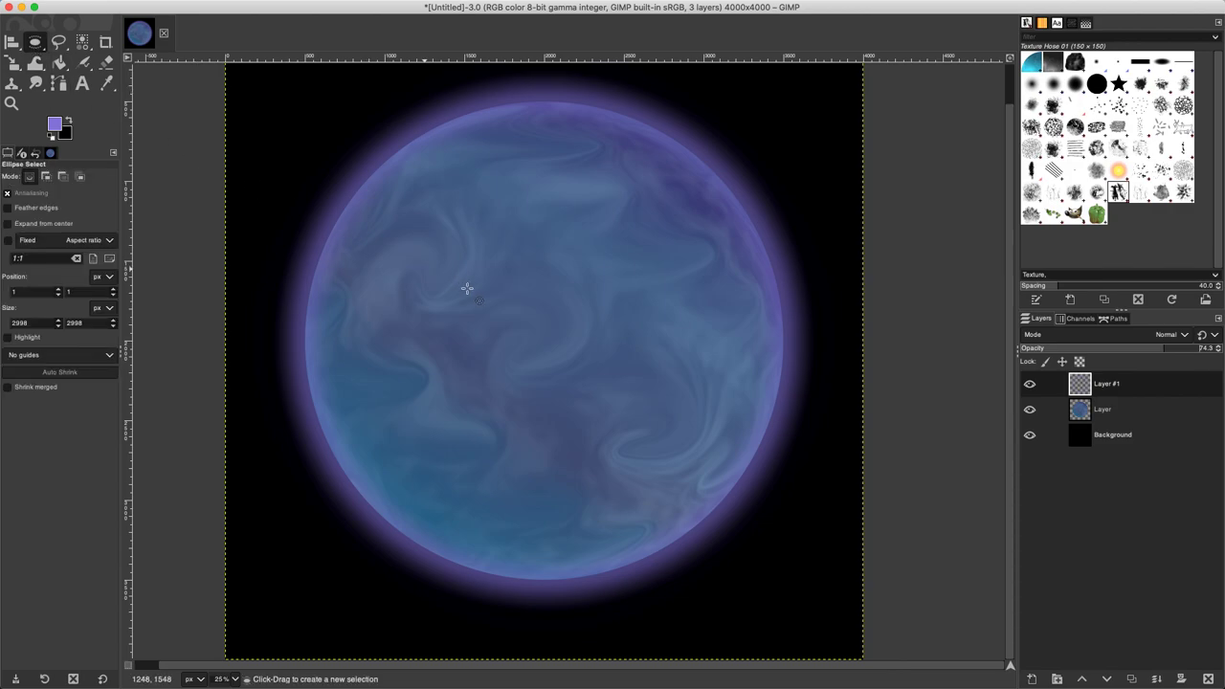
click(1031, 679)
click(1166, 674)
drag(446, 228, 840, 587)
double_click(34, 293)
key(Tab)
key(Tab)
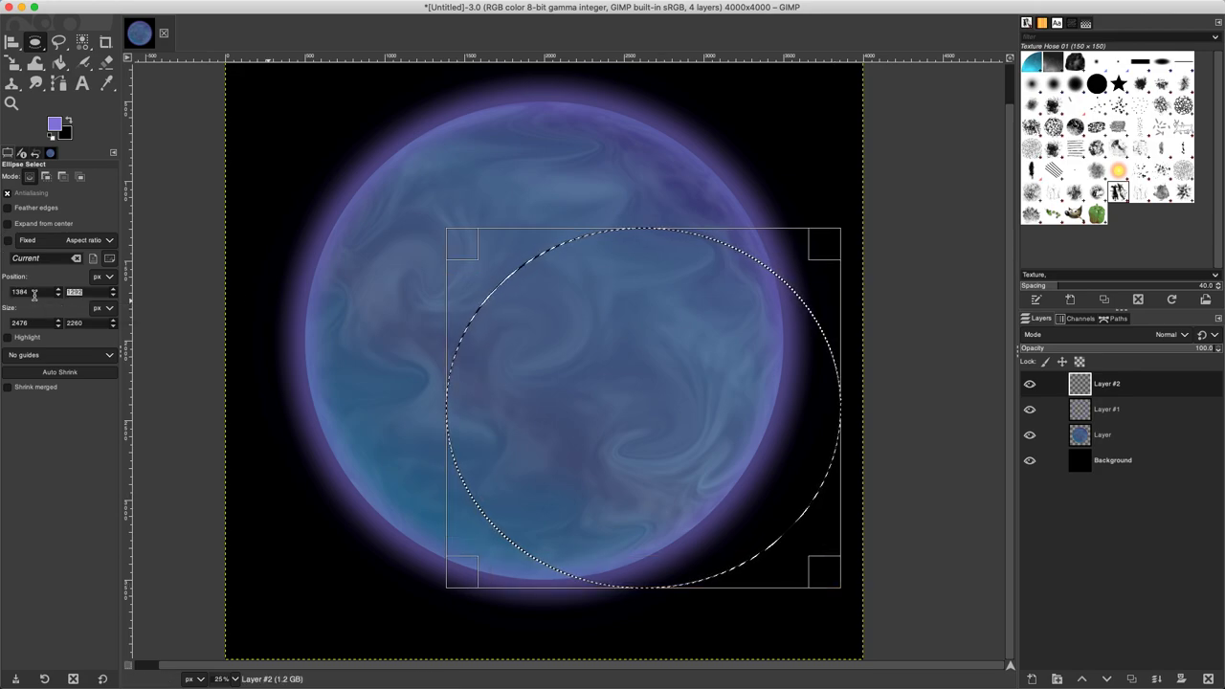
text(4000)
key(Tab)
text(4000)
Position the 4000 px circular selection at 600, 600 px so a crescent of the planet stays outside it
drag(630, 397, 515, 284)
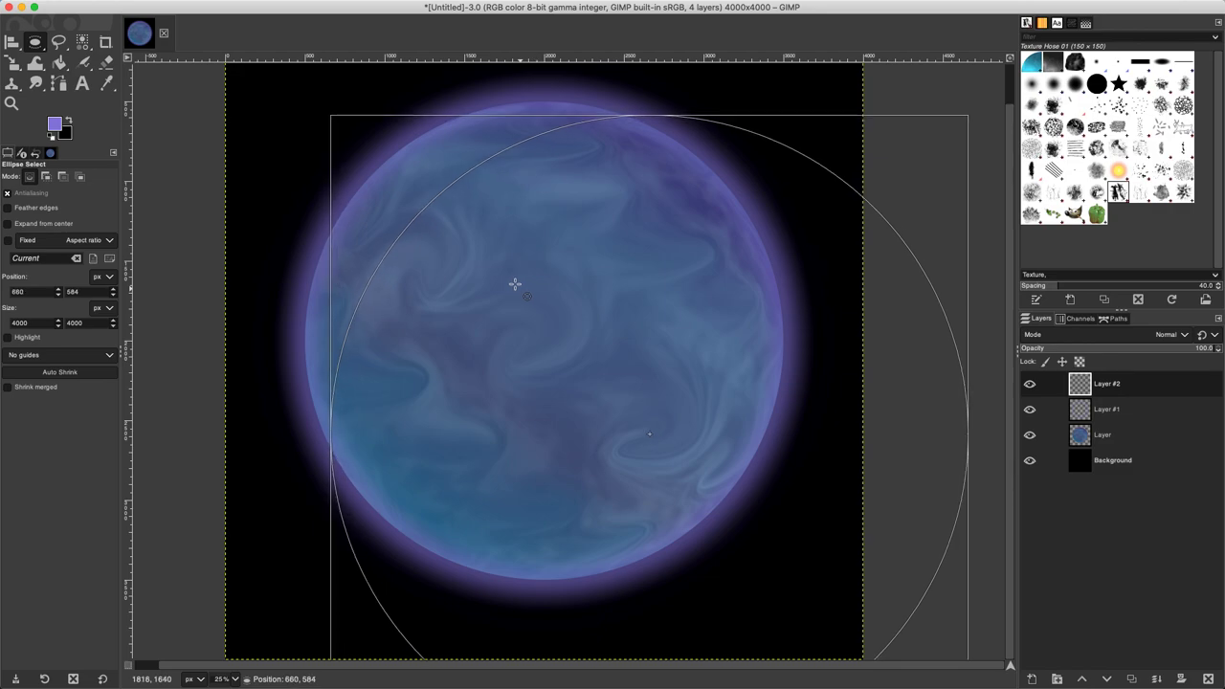
double_click(48, 292)
text(60)
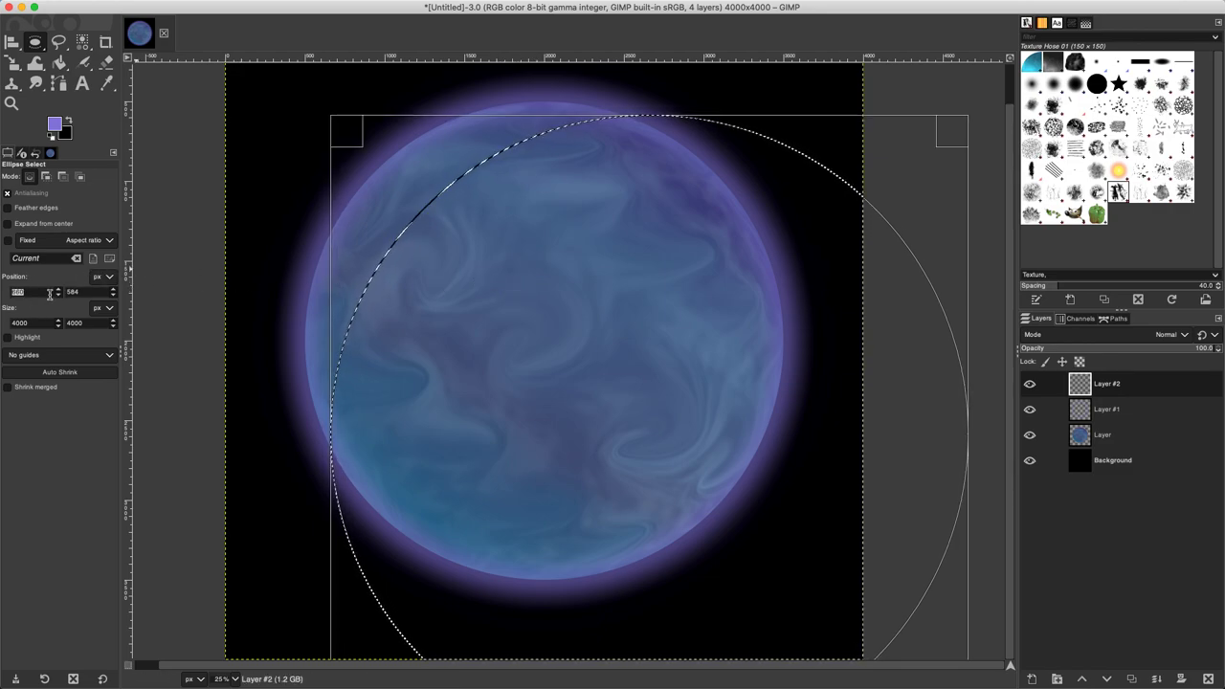
text(0)
key(Tab)
text(600)
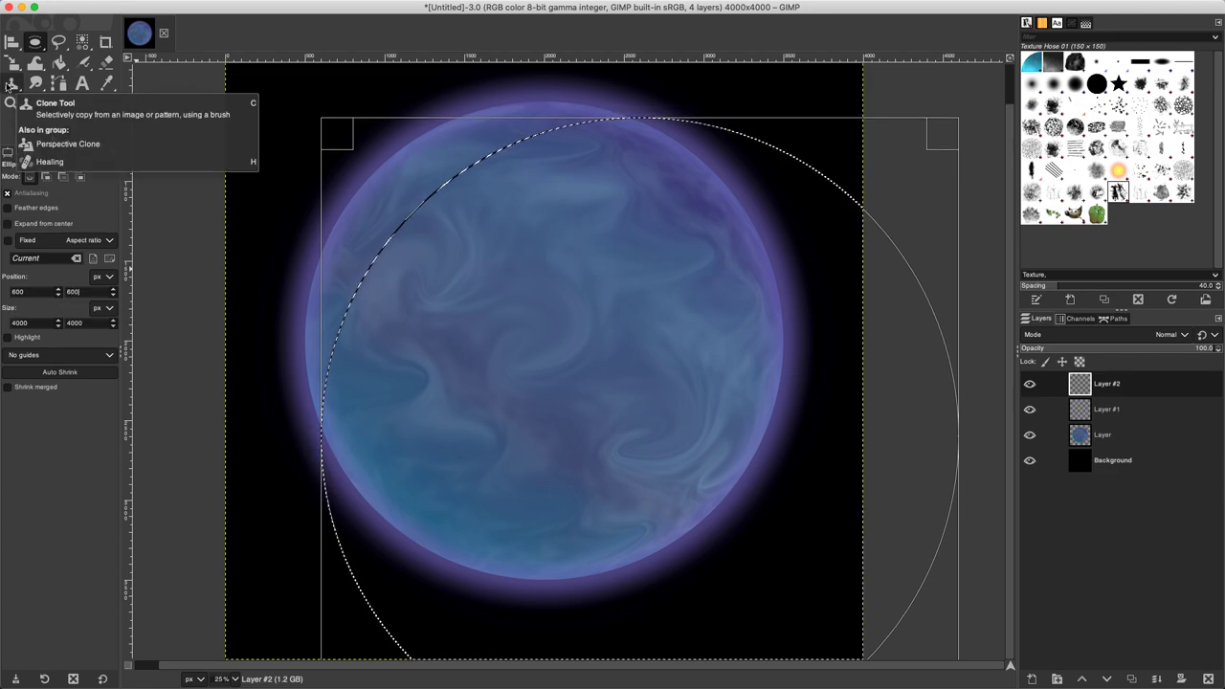
Swap the foreground colour to black and fill the large circular selection on the new layer
click(59, 64)
key(x)
click(503, 277)
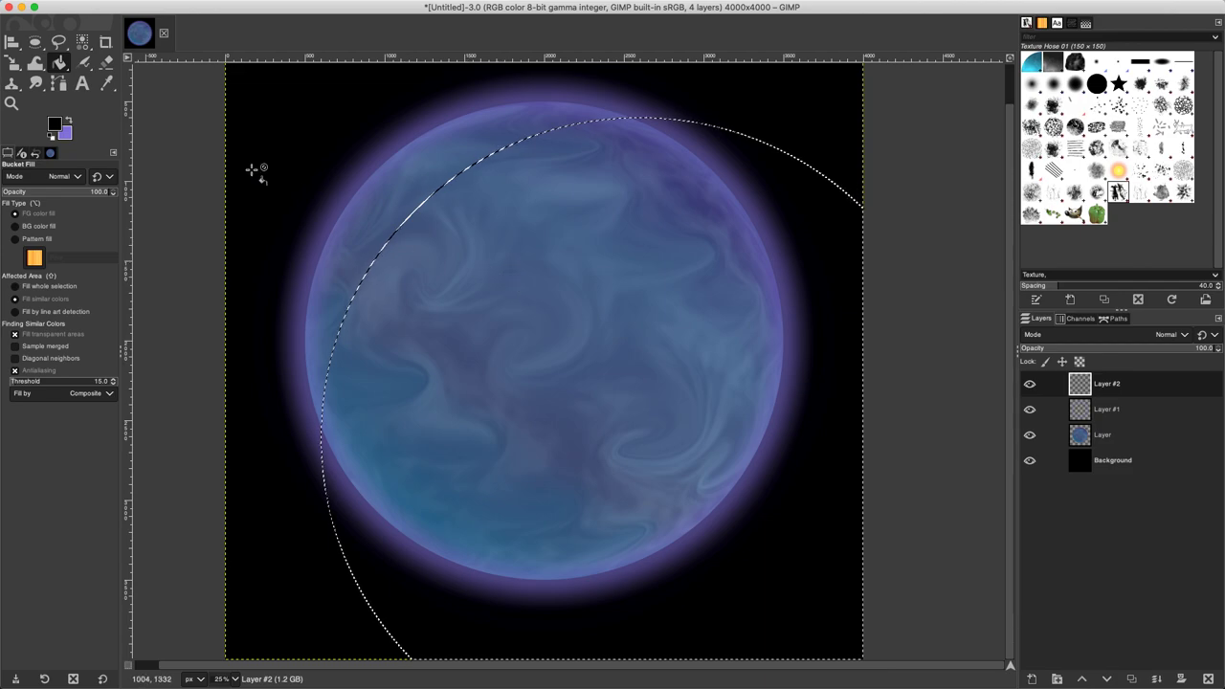
Draw a new elliptical selection over the crescent and set its size to 3000 x 3000 px
key(e)
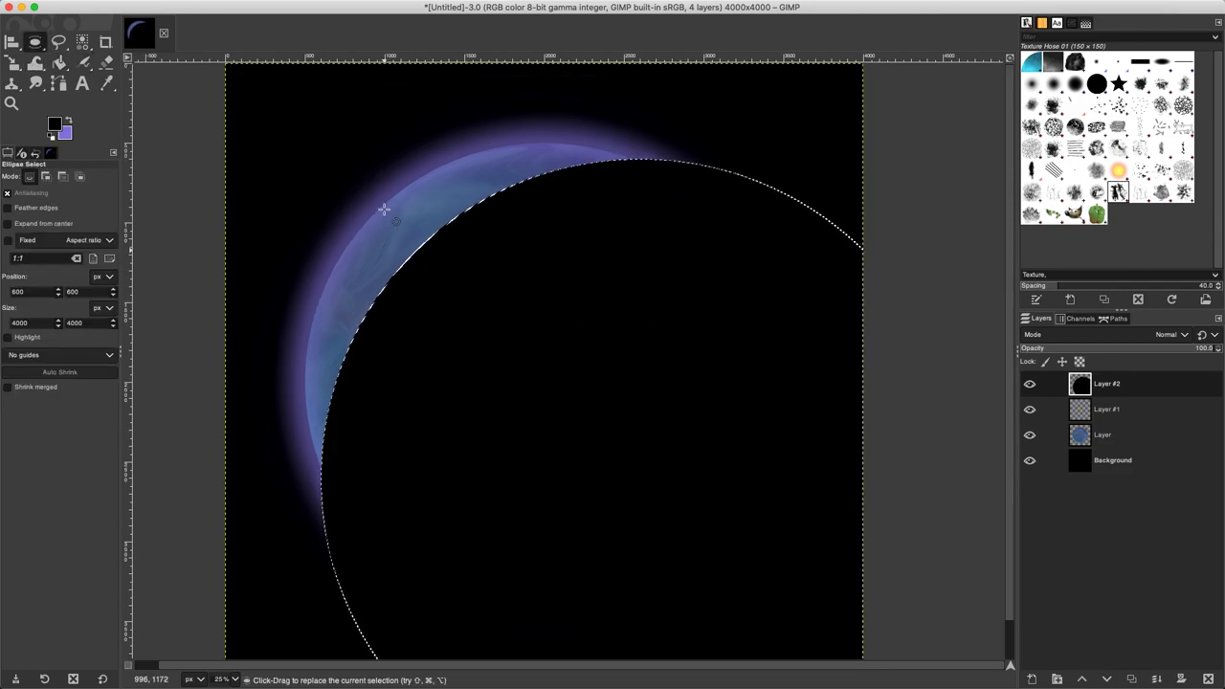
drag(240, 109, 672, 509)
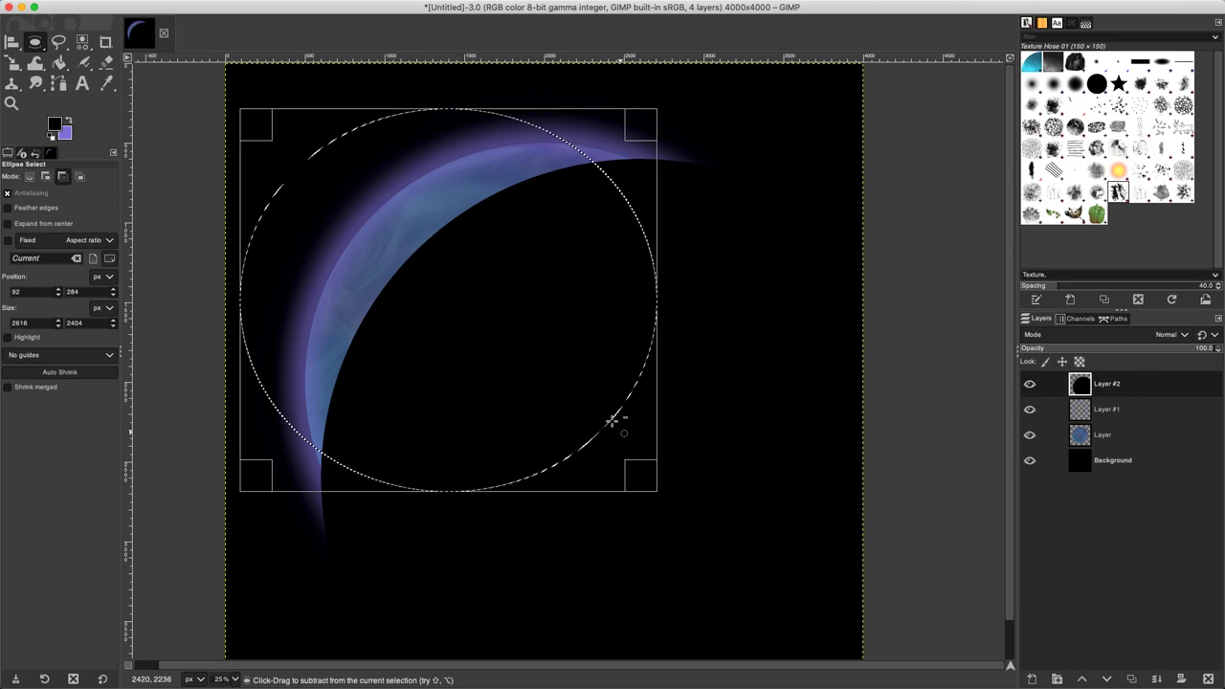
scroll(616, 424, up, 1)
scroll(615, 424, down, 3)
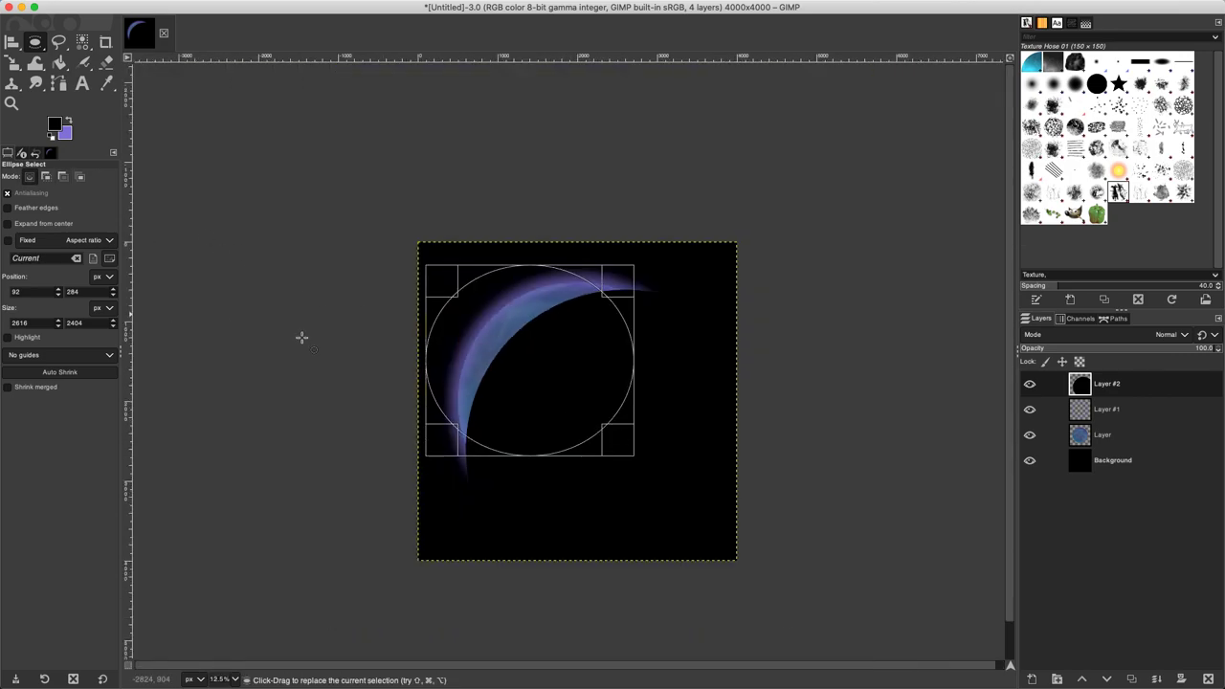
click(37, 324)
text(3000)
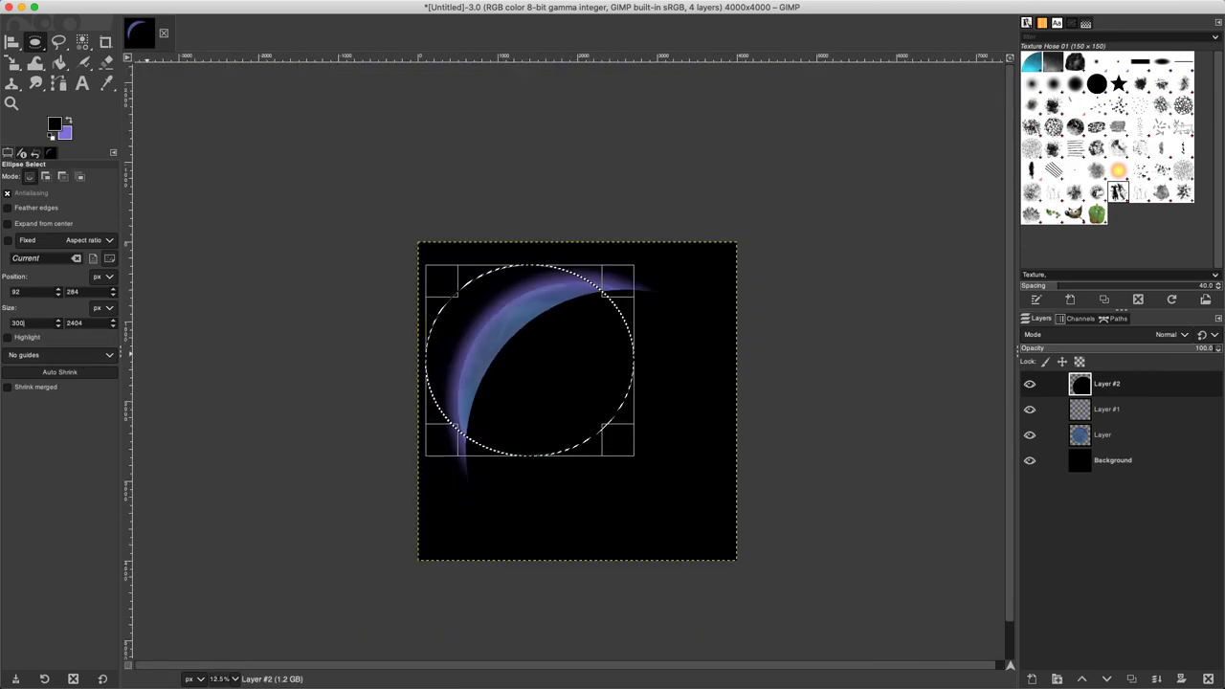
key(Tab)
text(3000)
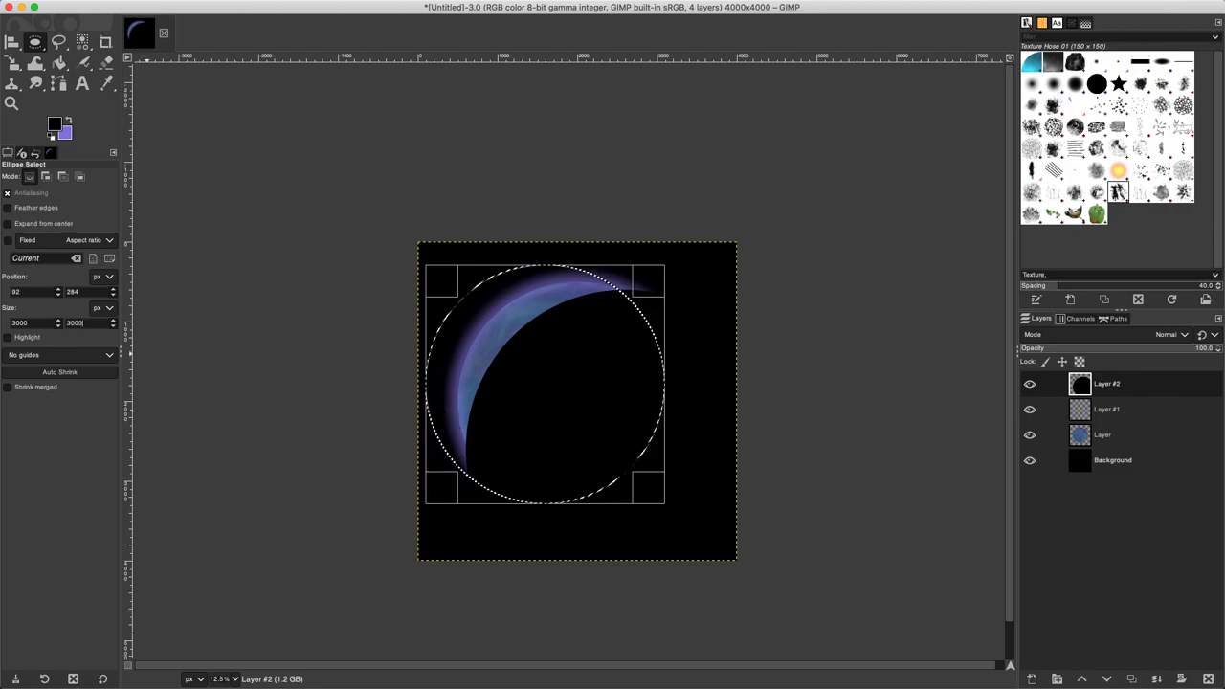
Position the 3000 px circular selection at -230, -230 px and clear the black shadow inside it
drag(568, 425, 549, 393)
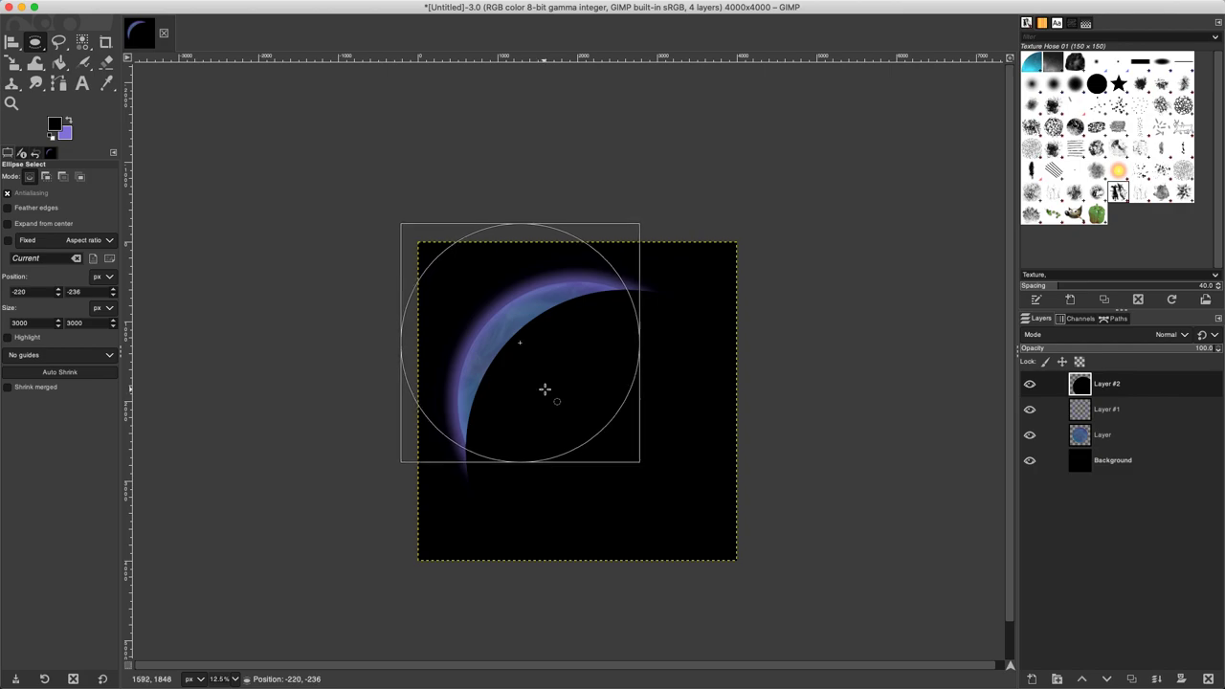
drag(545, 388, 545, 389)
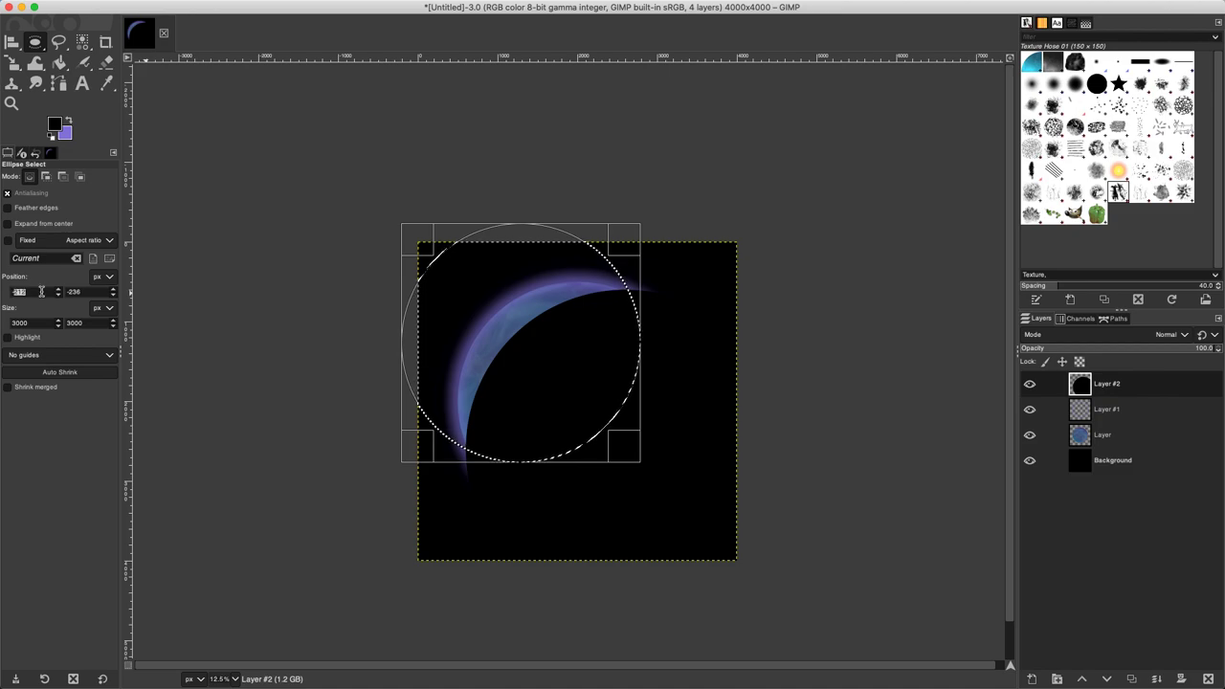
text(-21)
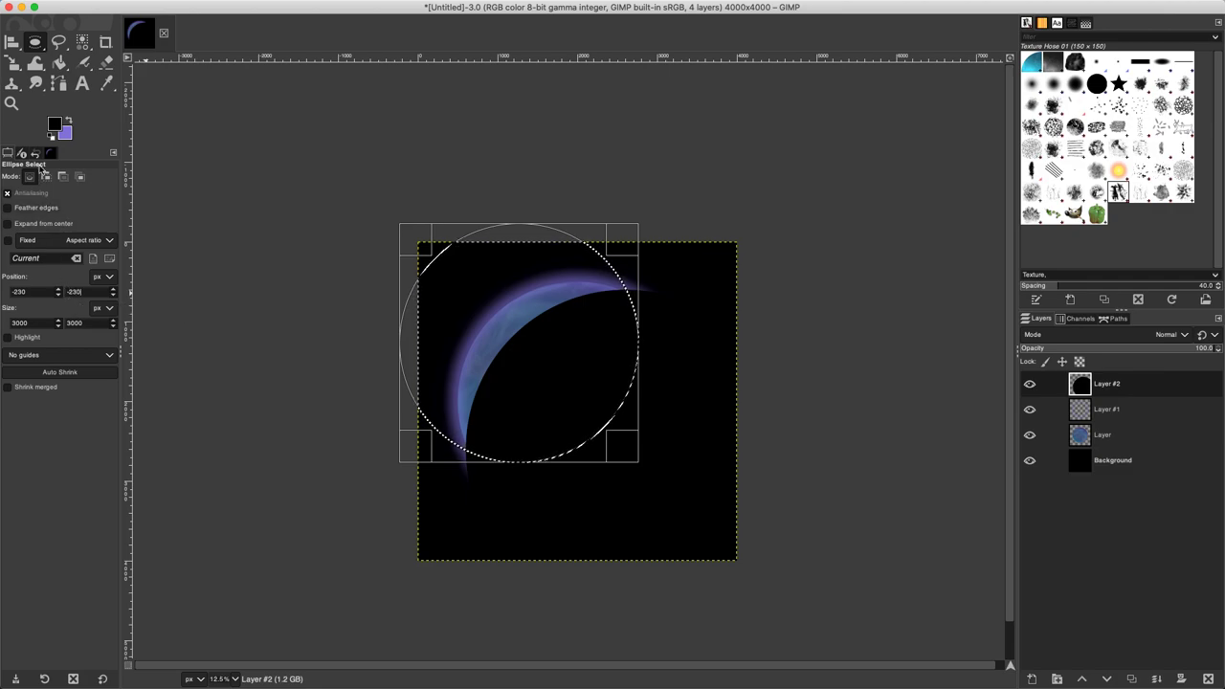
mouse_move(159, 7)
click(126, 7)
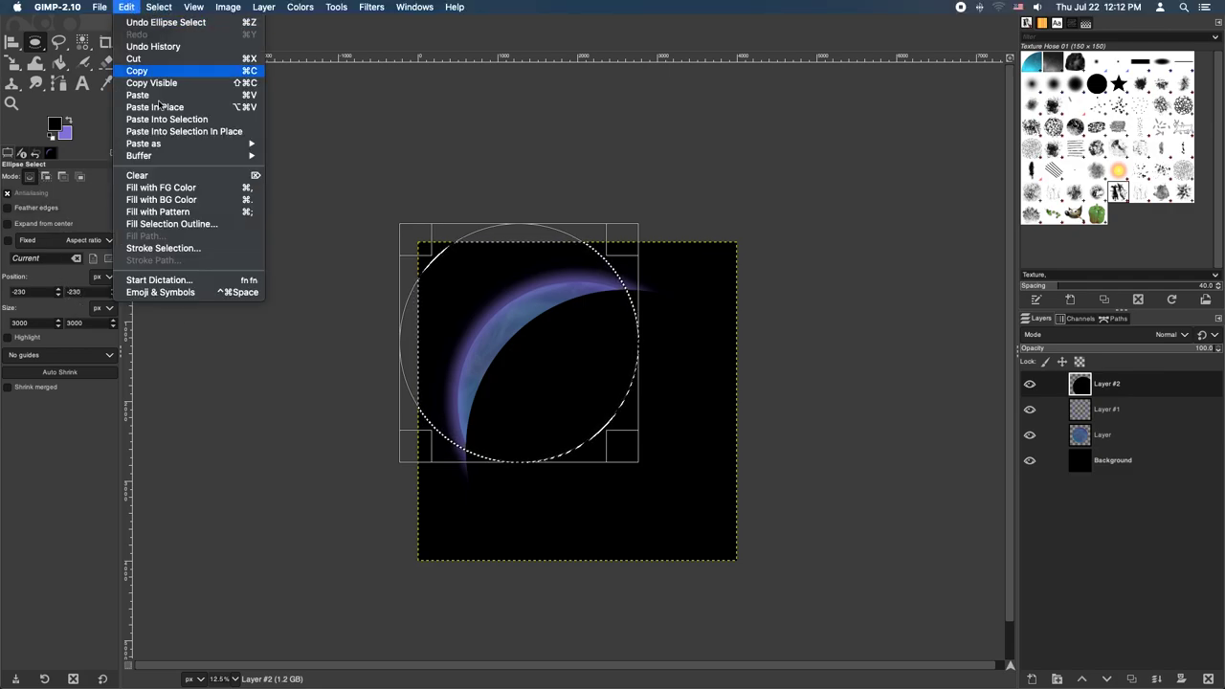
click(166, 173)
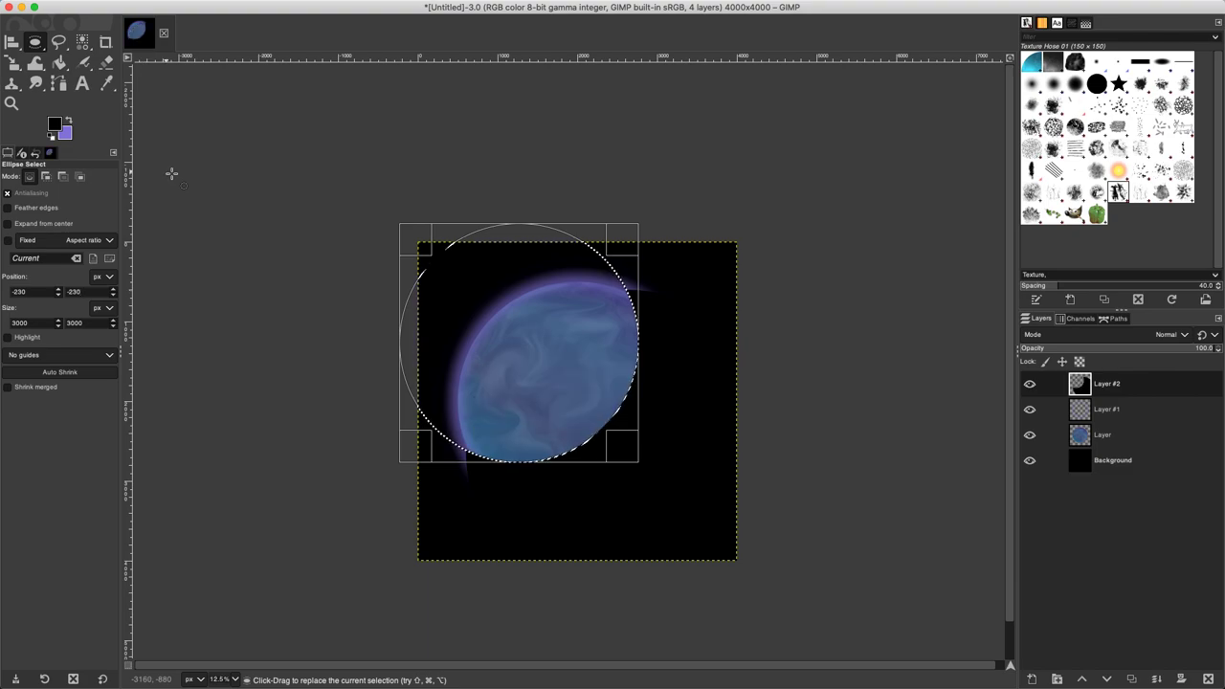
Enlarge the circular selection to 3320 x 3352 px, position it at -430, -422 px, and remove the selection
scroll(670, 335, down, 2)
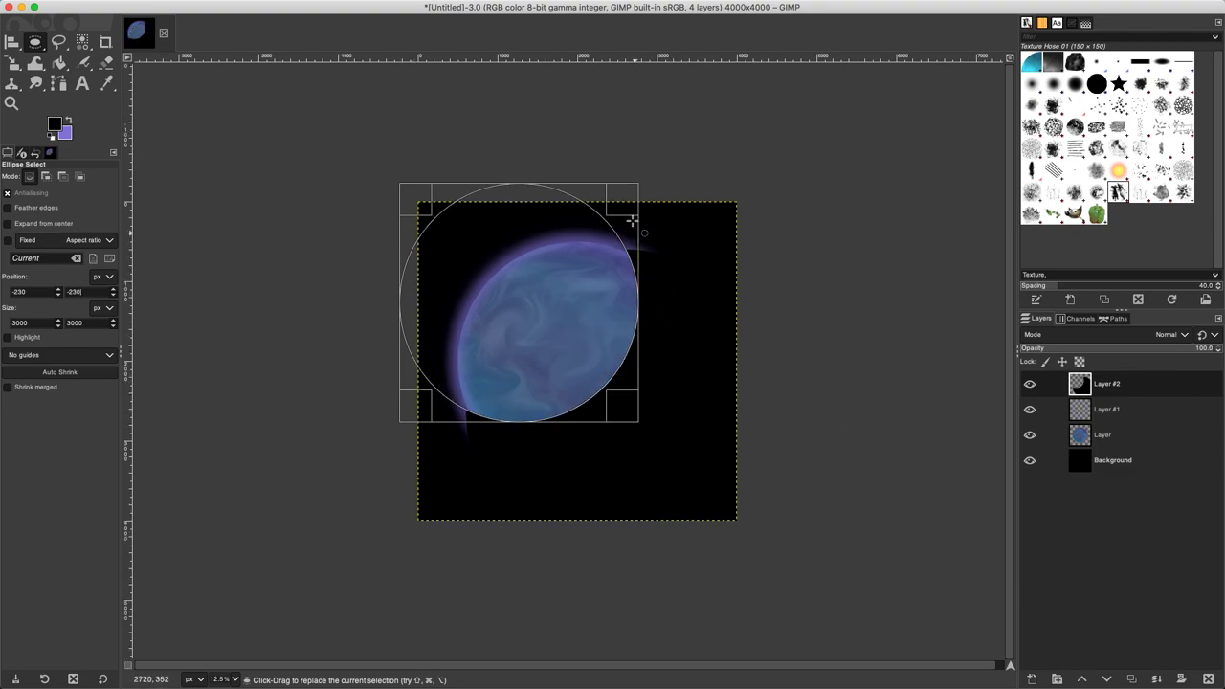
drag(628, 212, 650, 181)
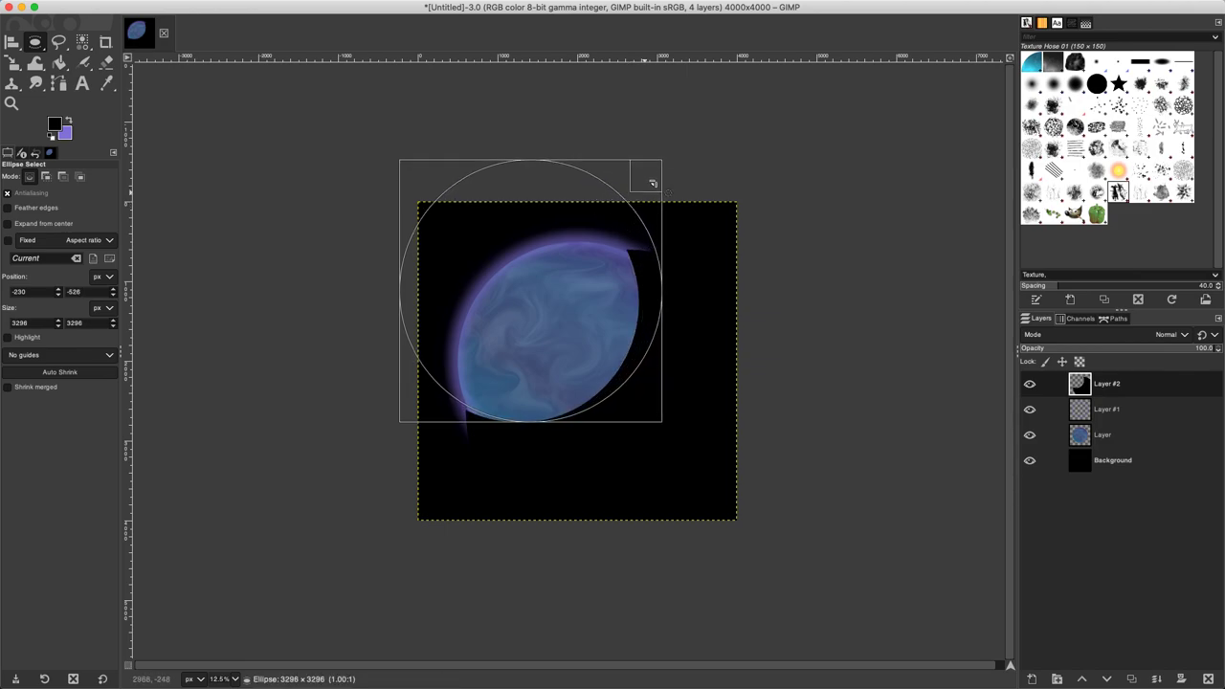
mouse_move(581, 285)
mouse_down()
mouse_move(571, 305)
mouse_move(563, 297)
mouse_up()
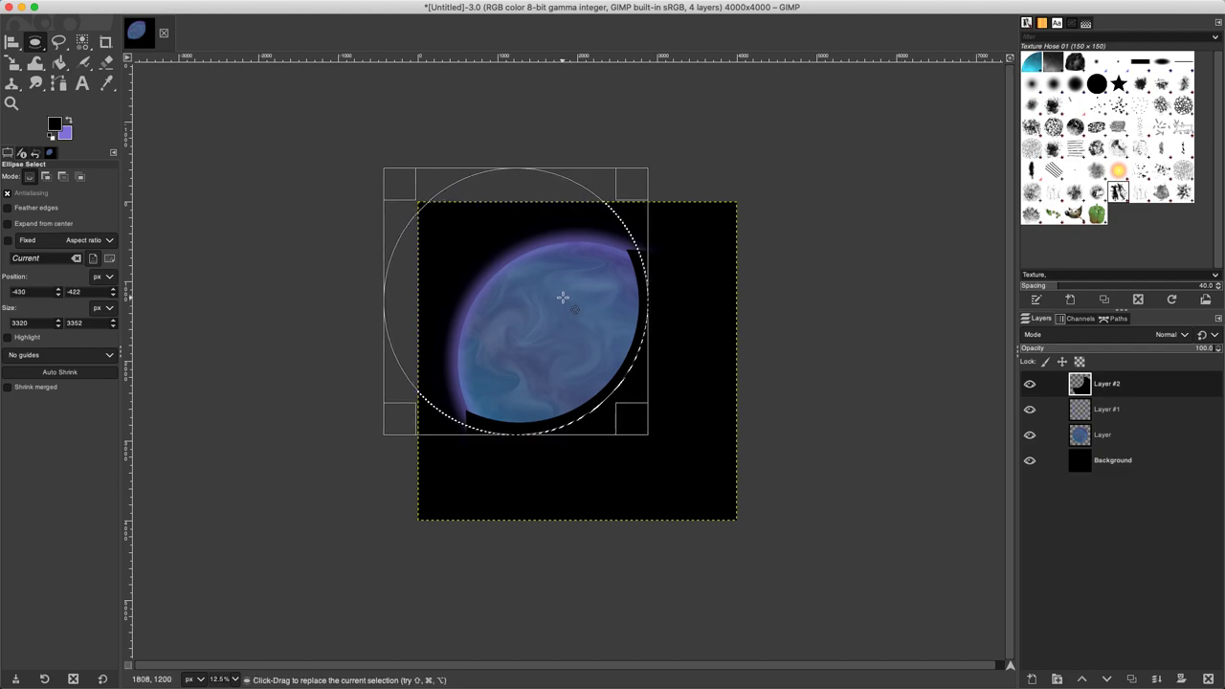
key(Delete)
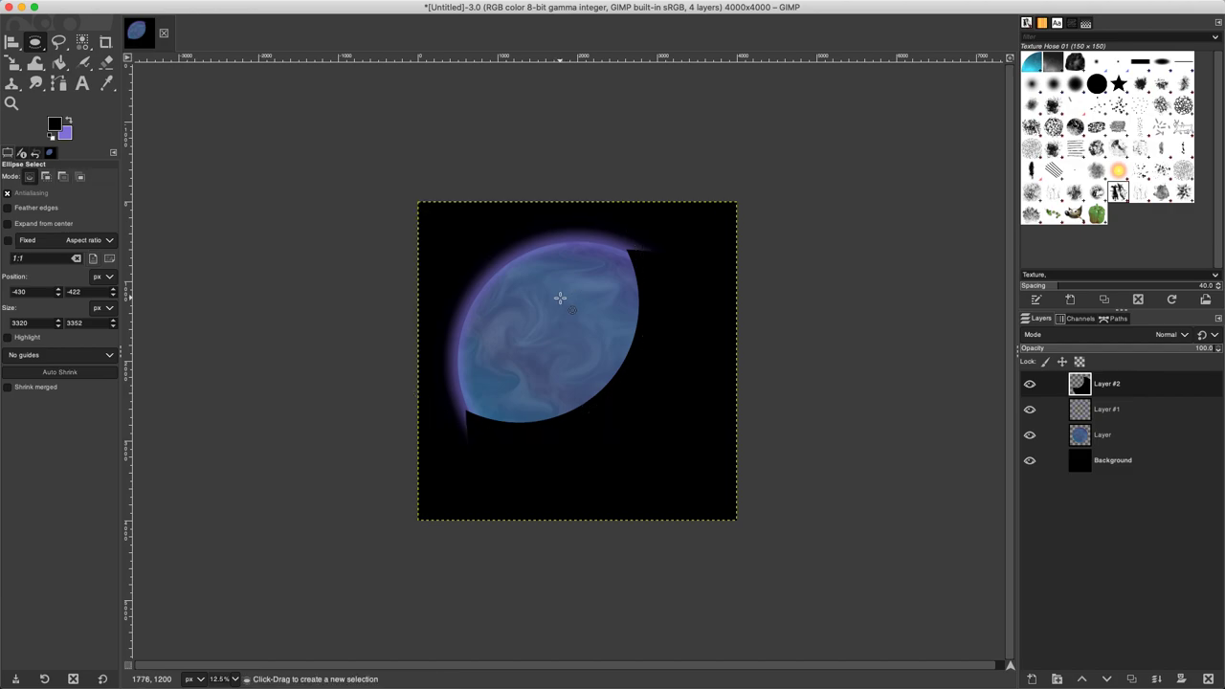
Apply a Gaussian Blur of about 101.29 px on both axes to the black shadow layer and lower its opacity slightly
click(371, 7)
mouse_move(405, 84)
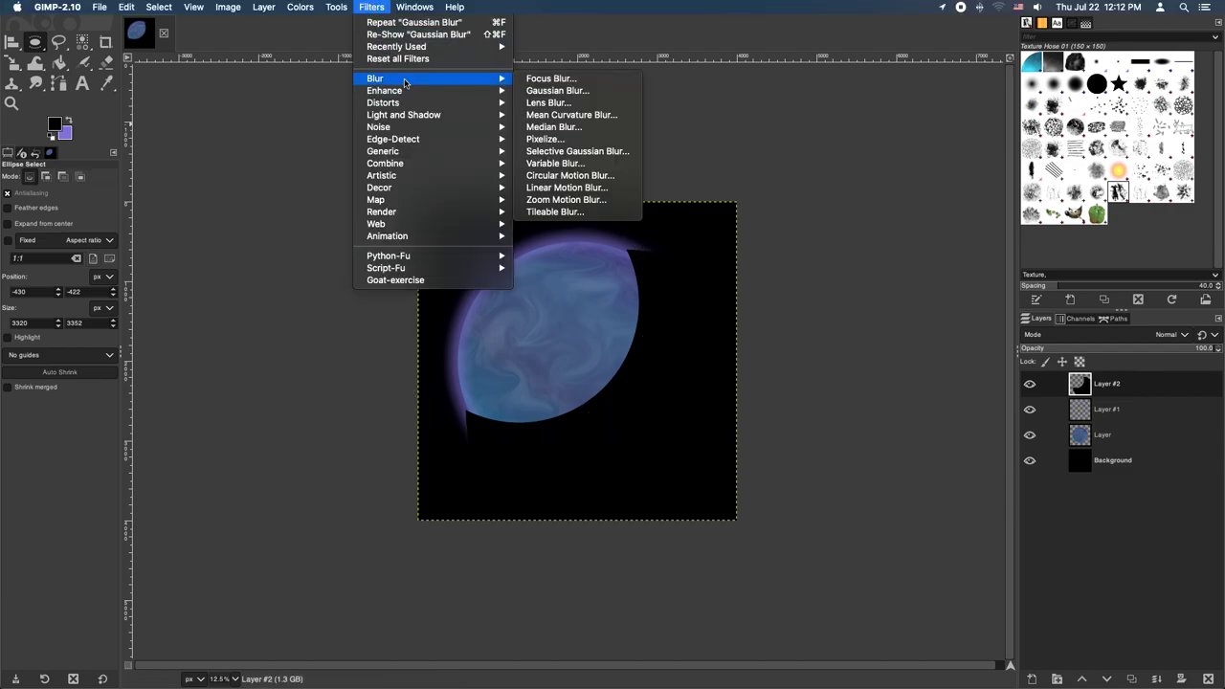
click(553, 91)
drag(862, 67, 959, 64)
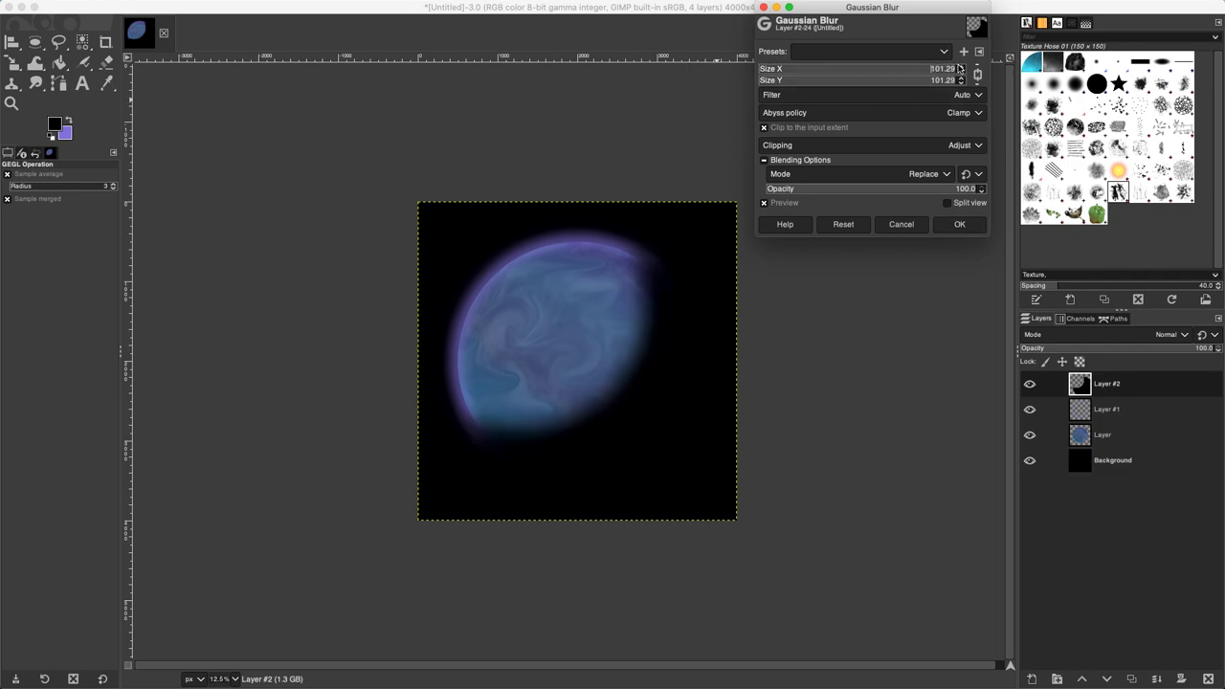
click(959, 226)
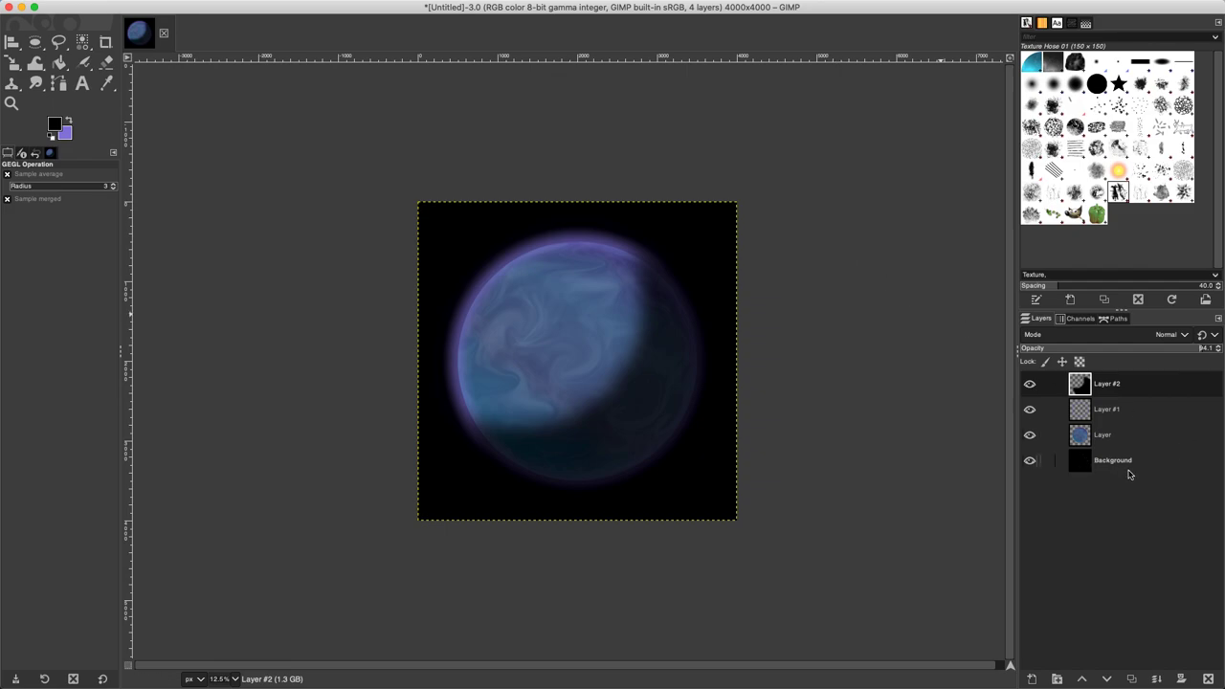
Add a new layer above the shadow and set the Gradient tool to a Radial shape
click(1033, 679)
click(1169, 672)
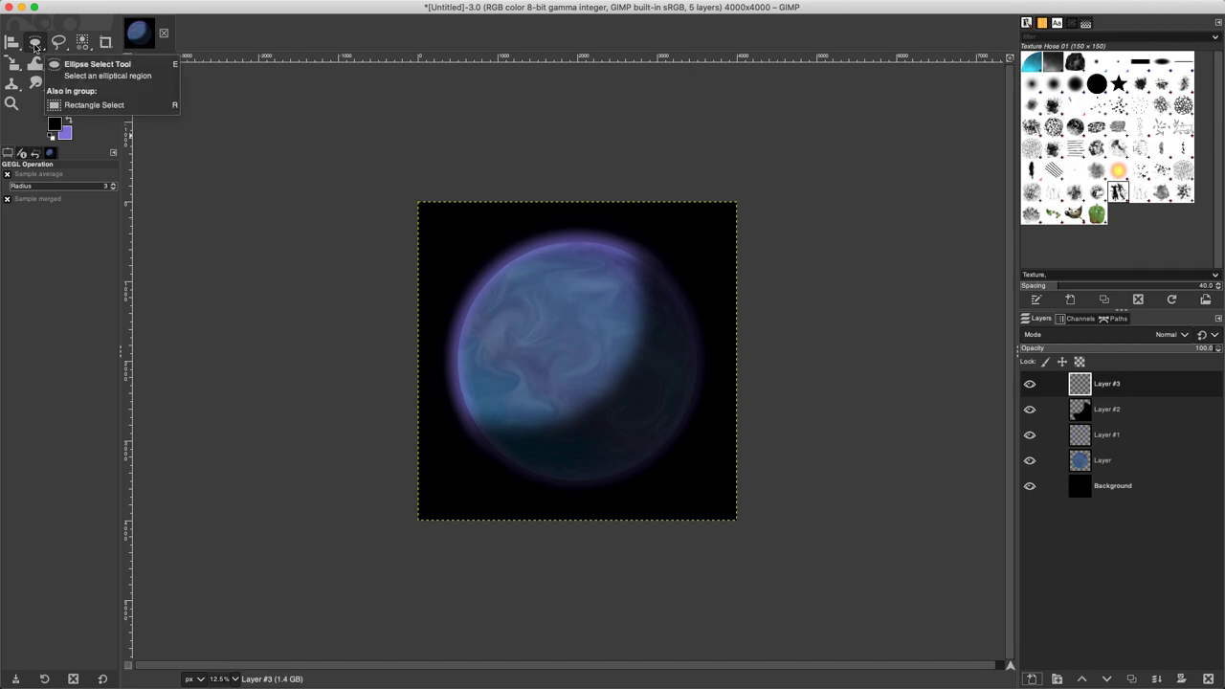
click(58, 62)
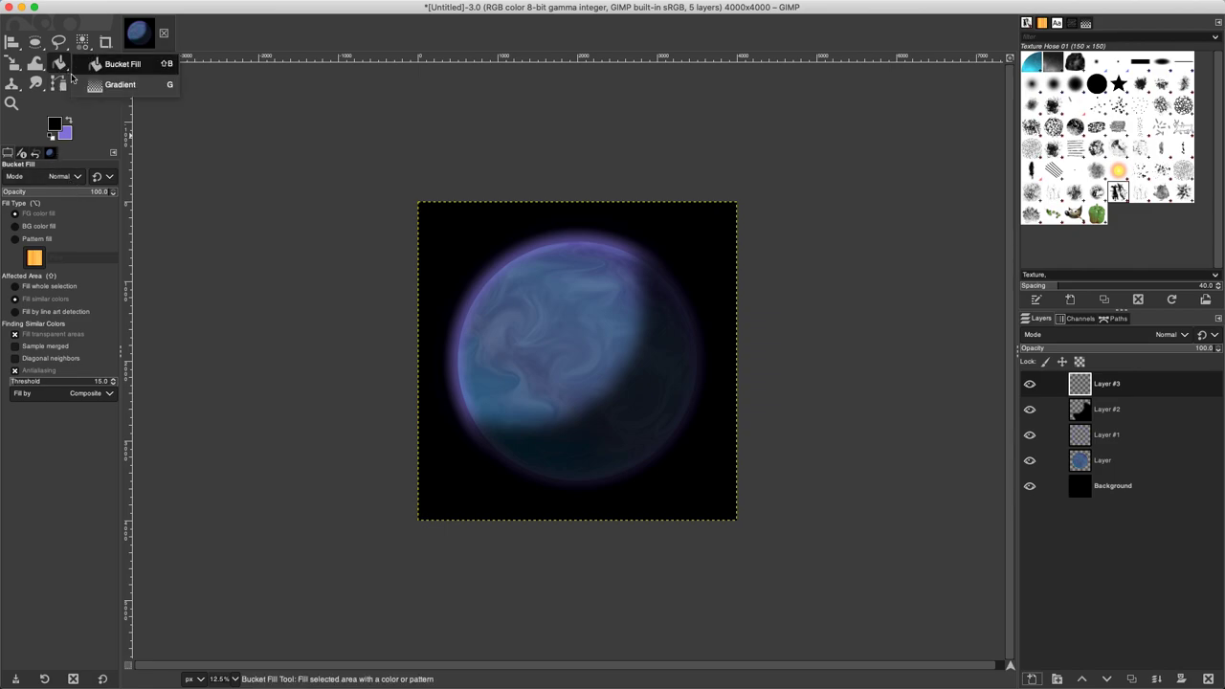
right_click(59, 62)
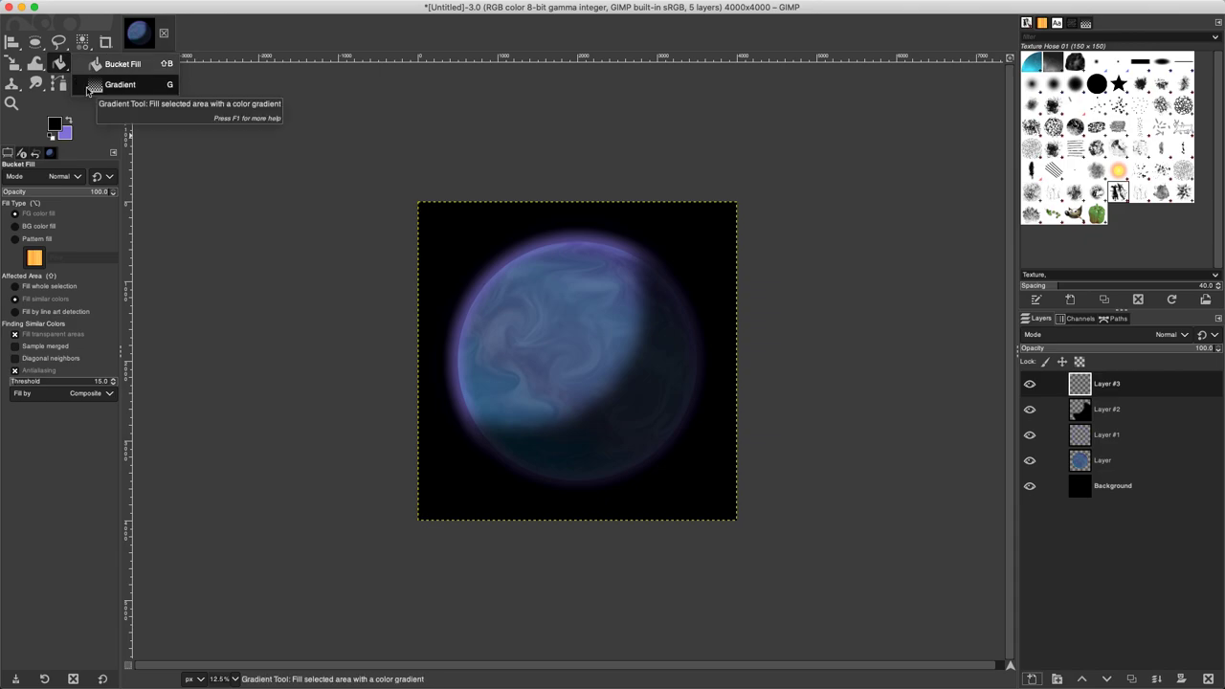
click(89, 86)
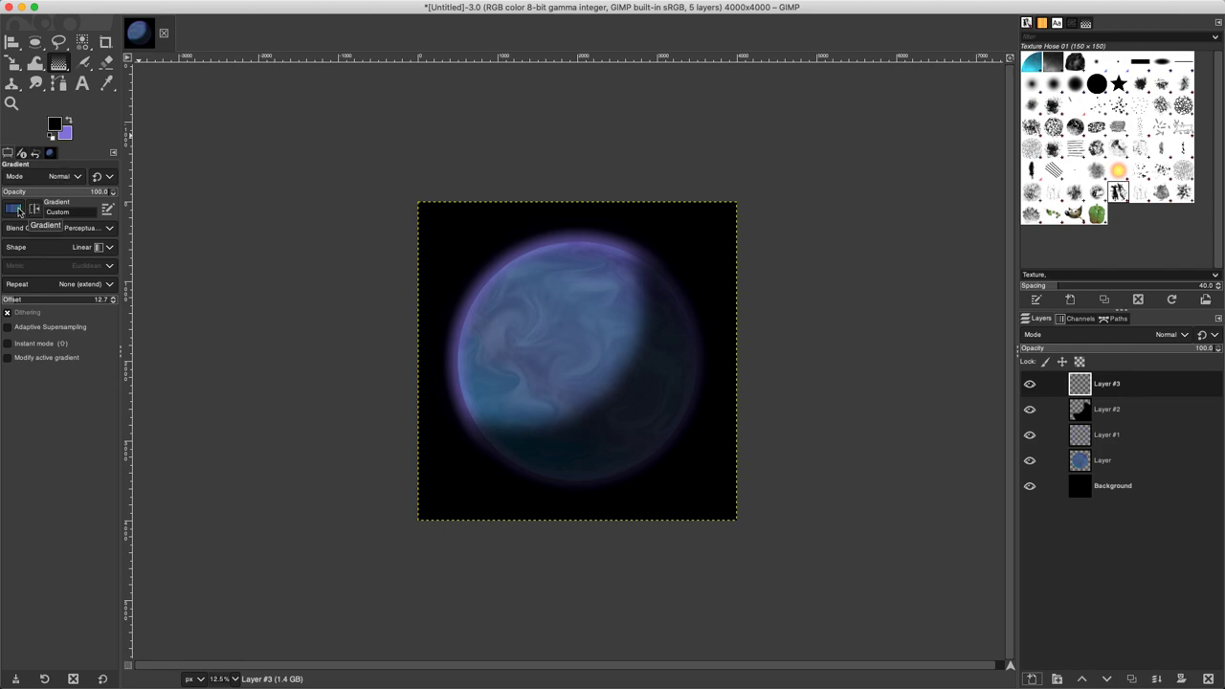
click(93, 250)
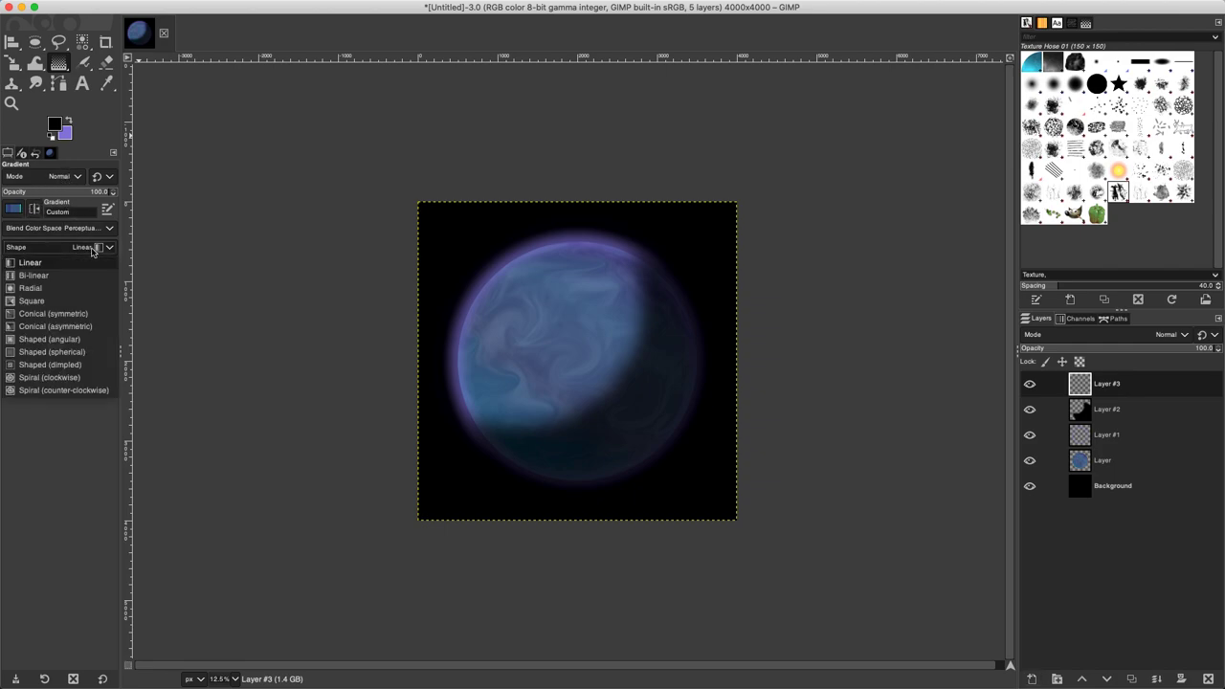
click(64, 289)
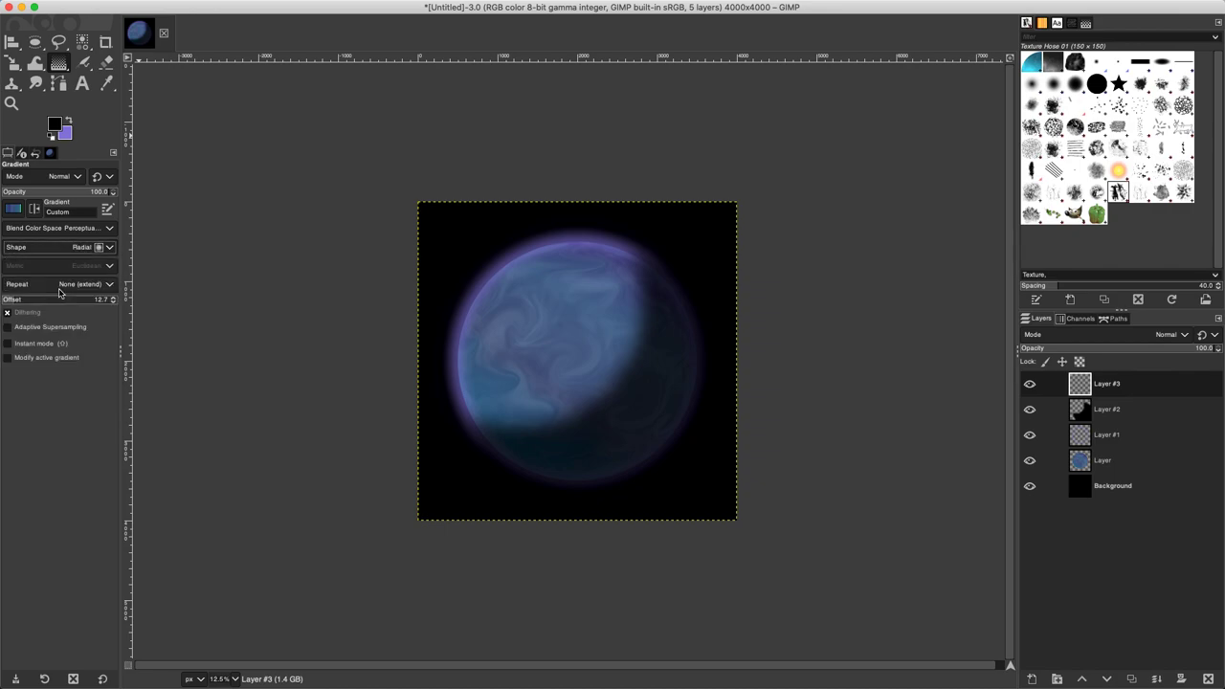
drag(576, 275, 576, 325)
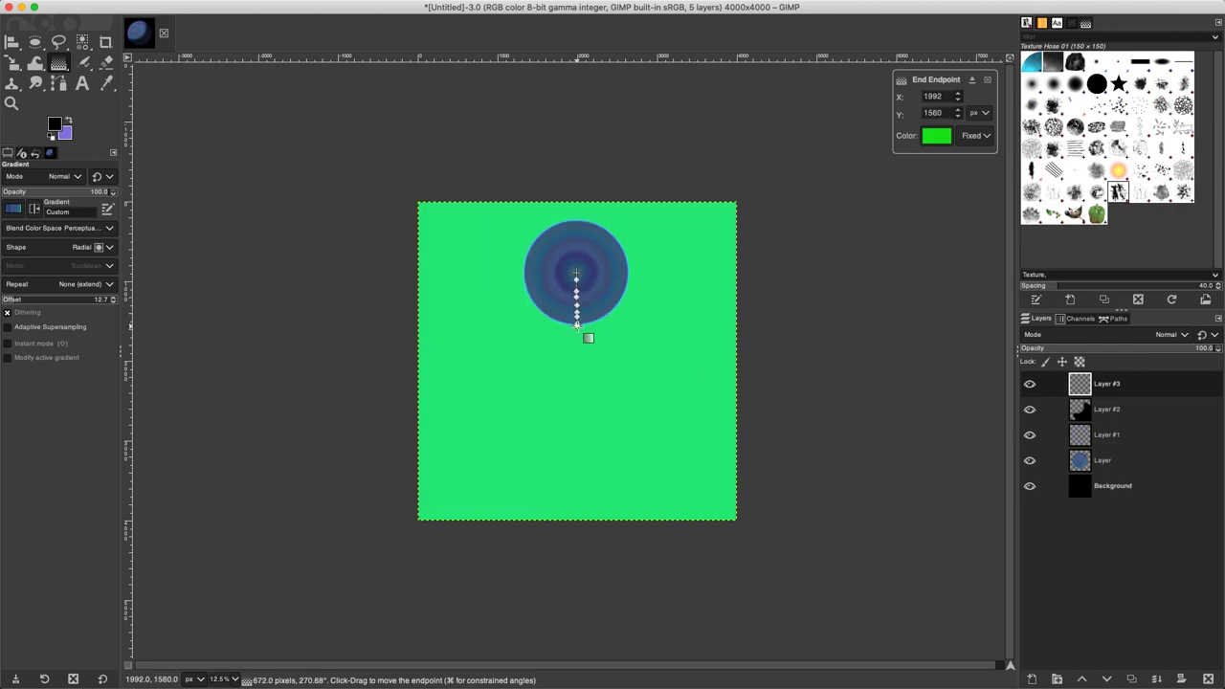
drag(576, 325, 575, 328)
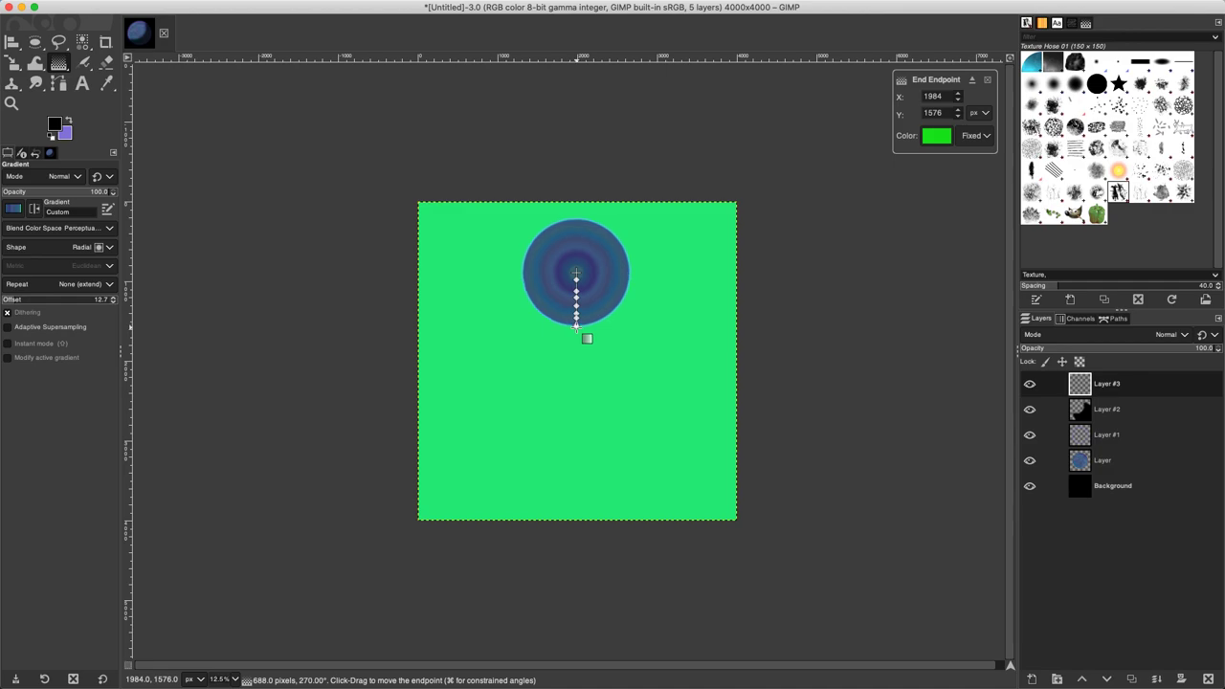
drag(576, 327, 576, 412)
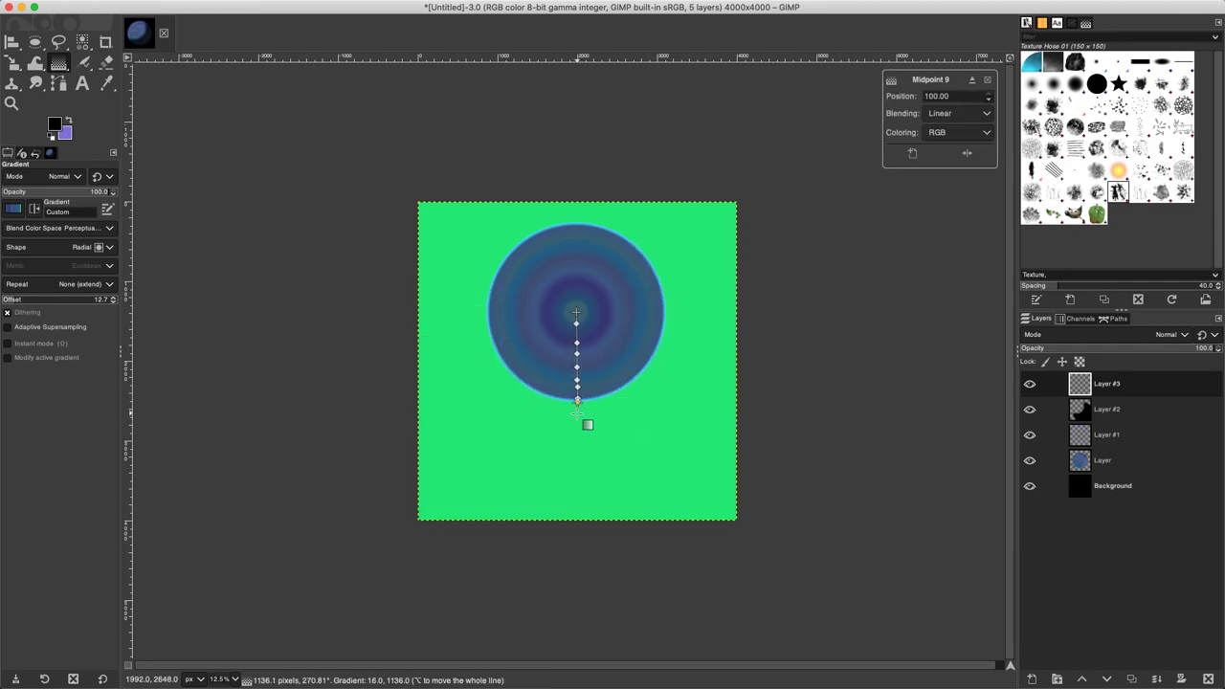
drag(576, 313, 576, 340)
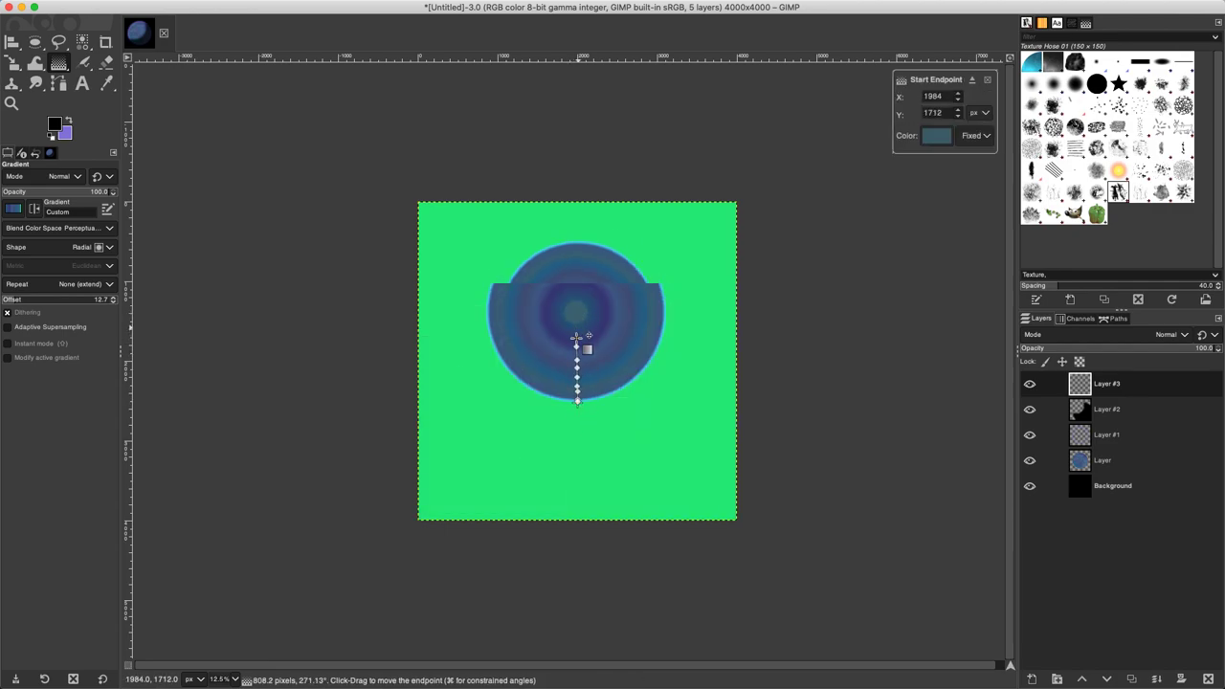
click(577, 404)
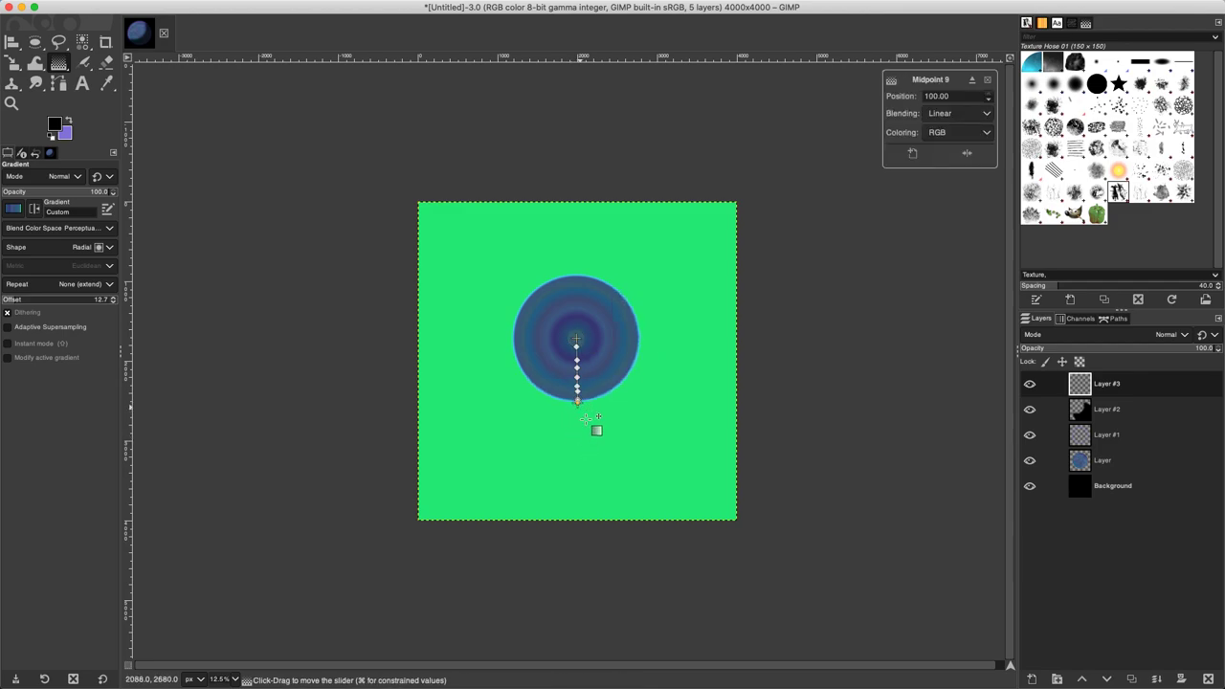
key(super+z)
key(Escape)
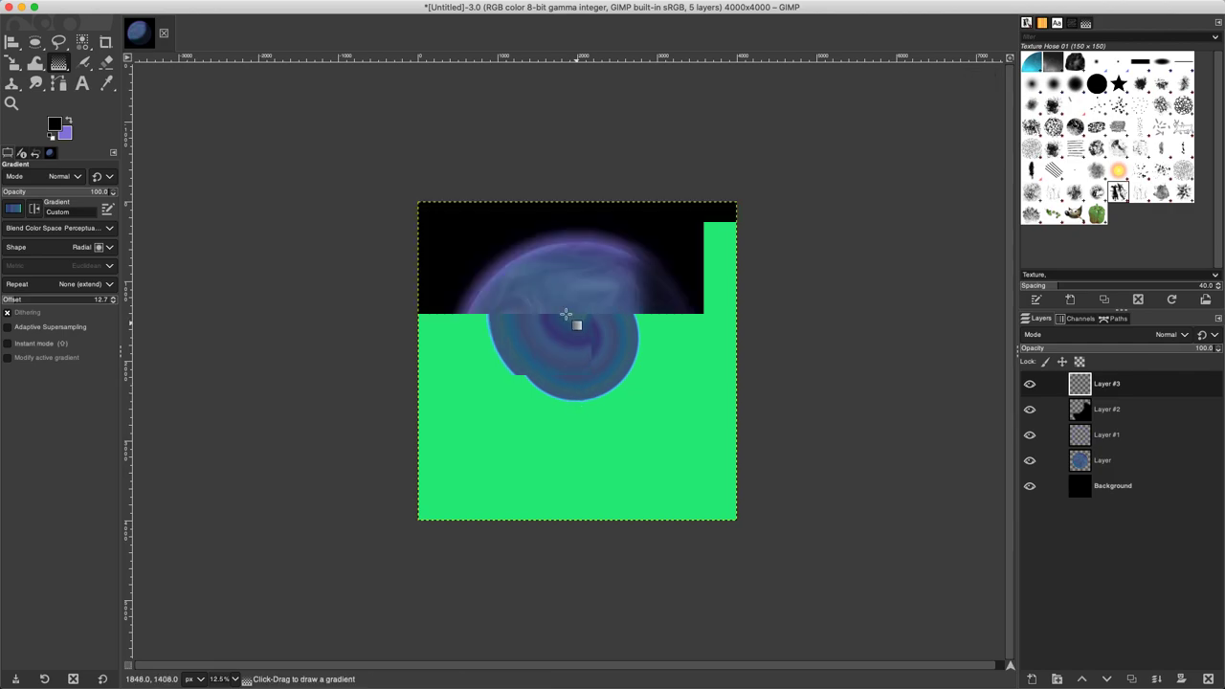
Draw a radial gradient about 1632 px long straight down from the planet's centre and set its start colour to white with 0 alpha
drag(576, 346, 576, 481)
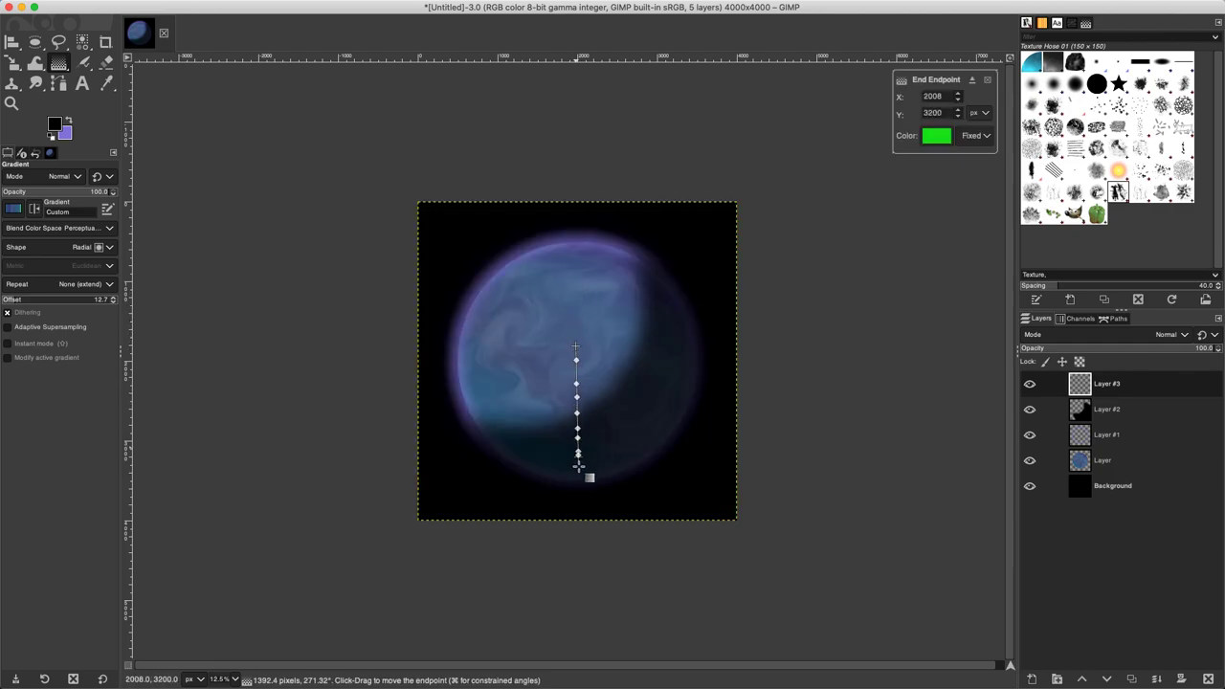
drag(576, 481, 575, 472)
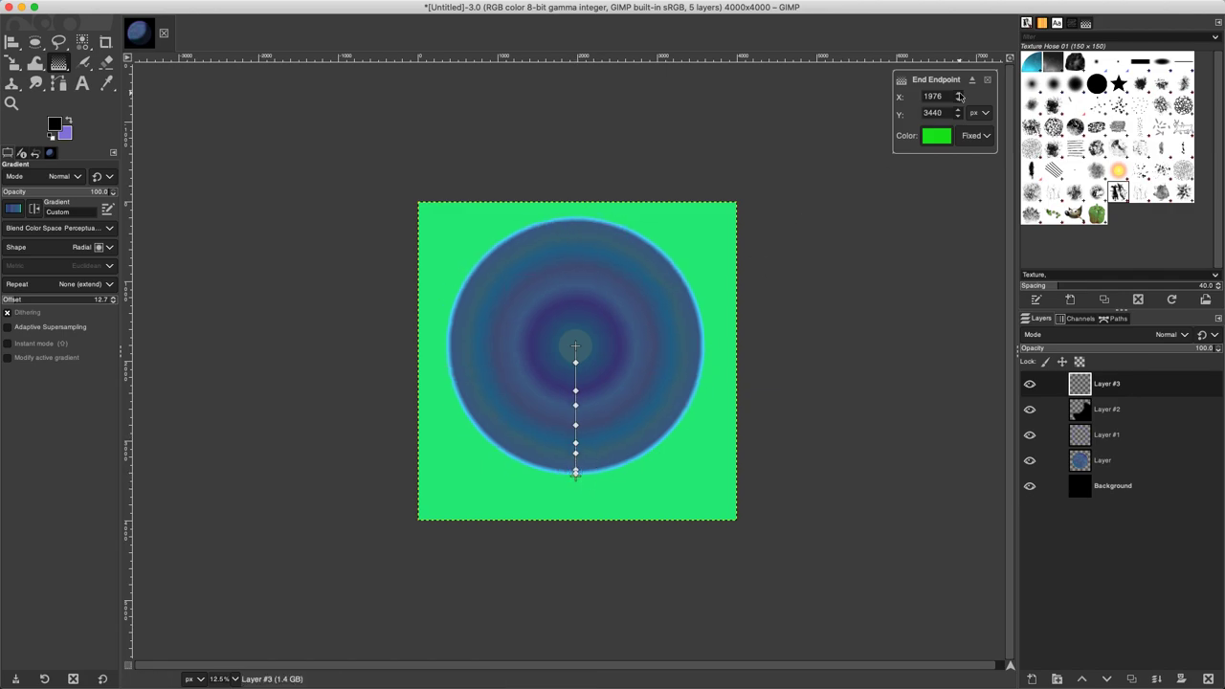
click(577, 345)
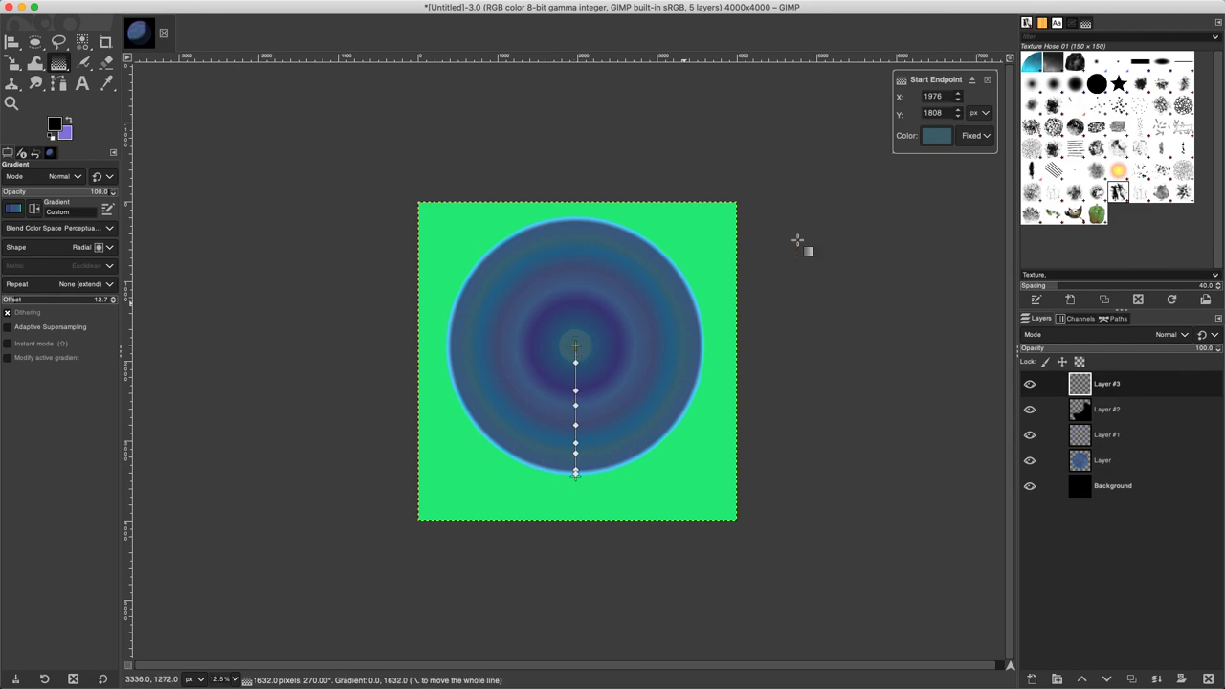
click(935, 138)
drag(1003, 153, 950, 154)
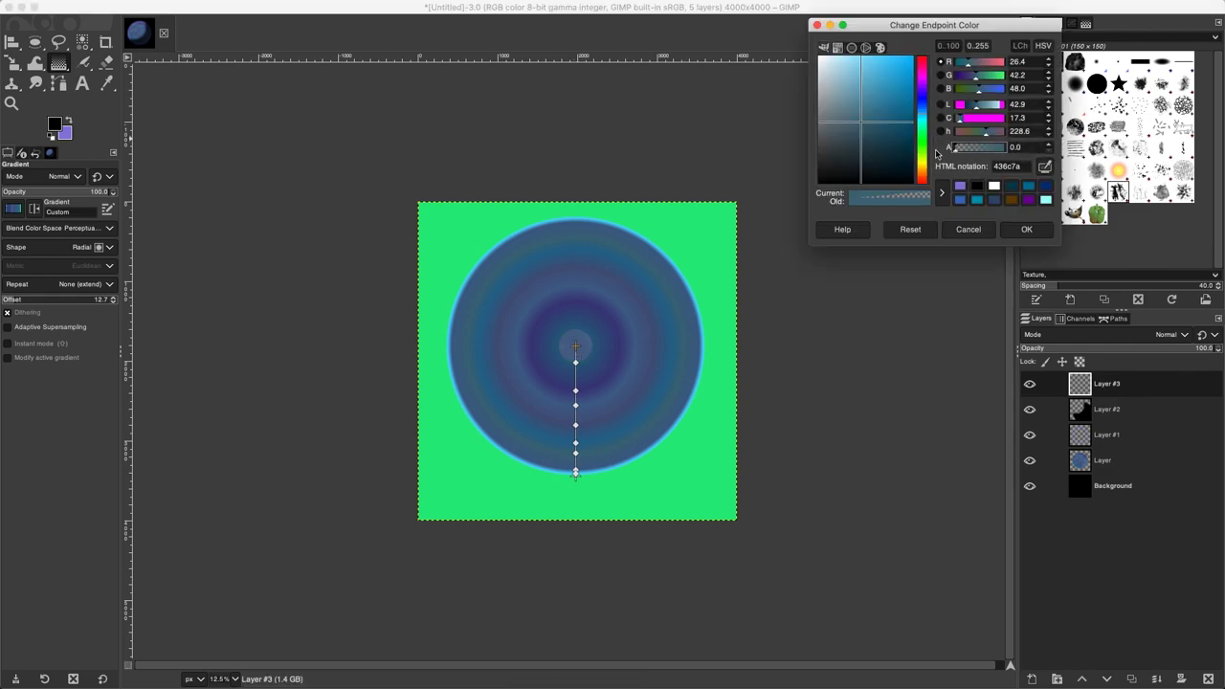
drag(844, 128, 804, 53)
click(1026, 230)
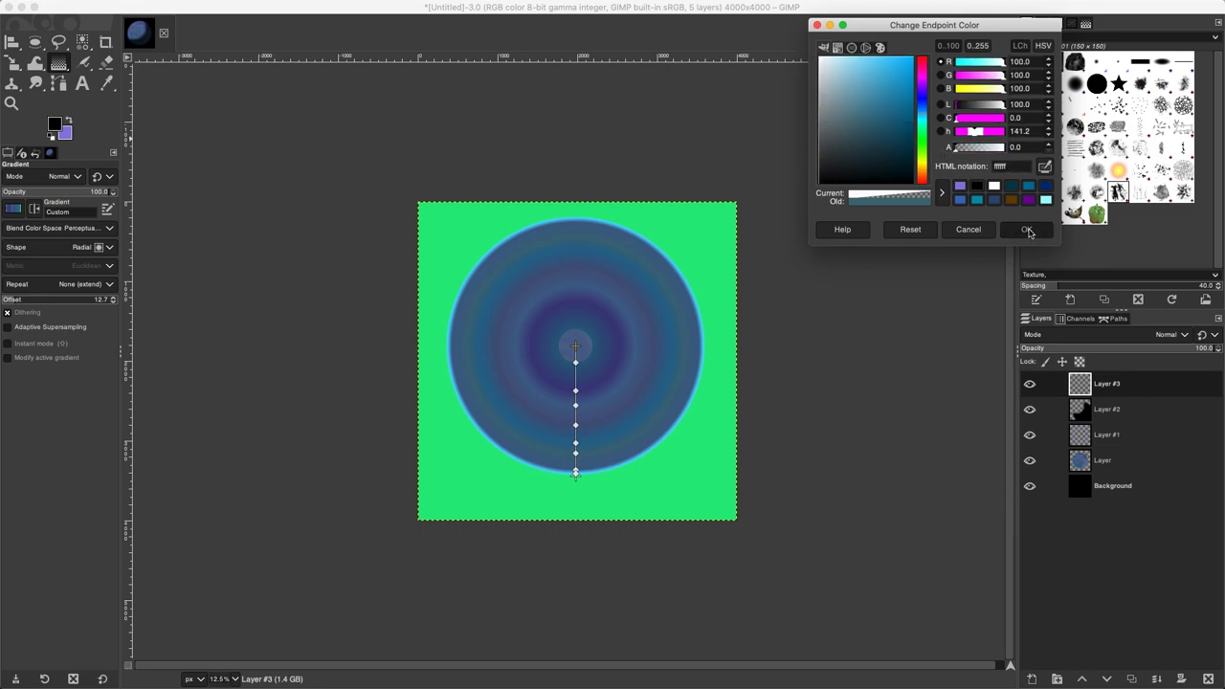
Set both colours of the gradient stop at position 24.56 to Foreground color (transparent)
click(576, 362)
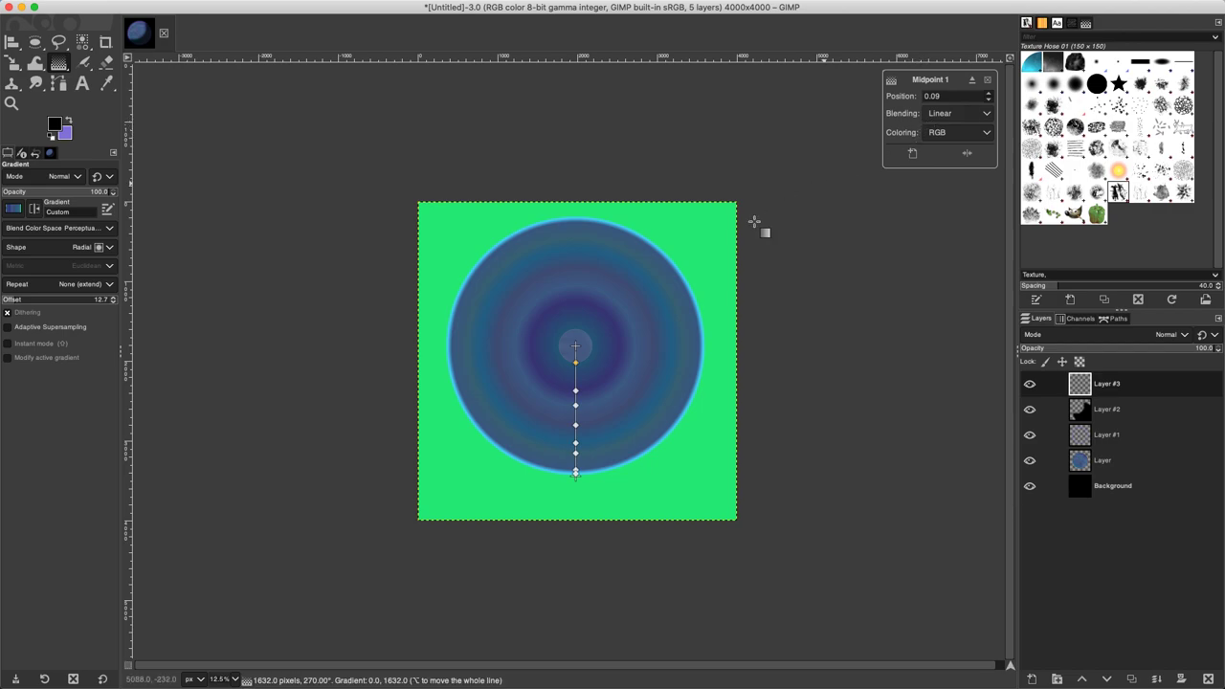
click(576, 391)
click(954, 120)
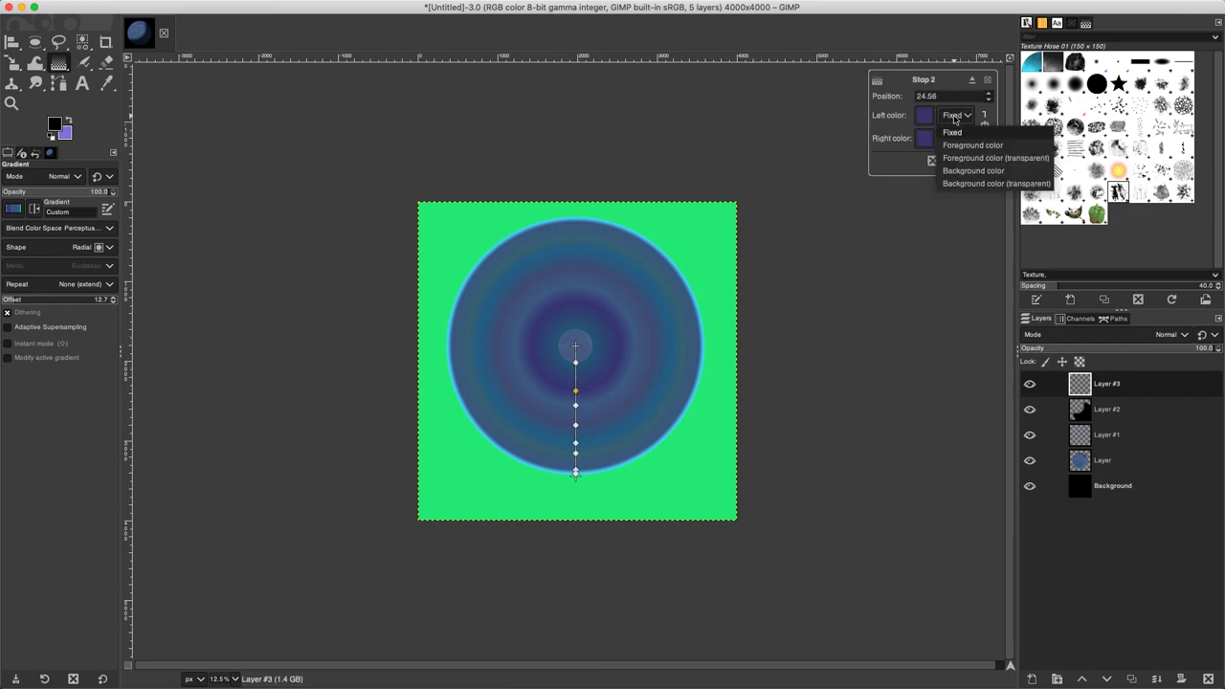
click(963, 163)
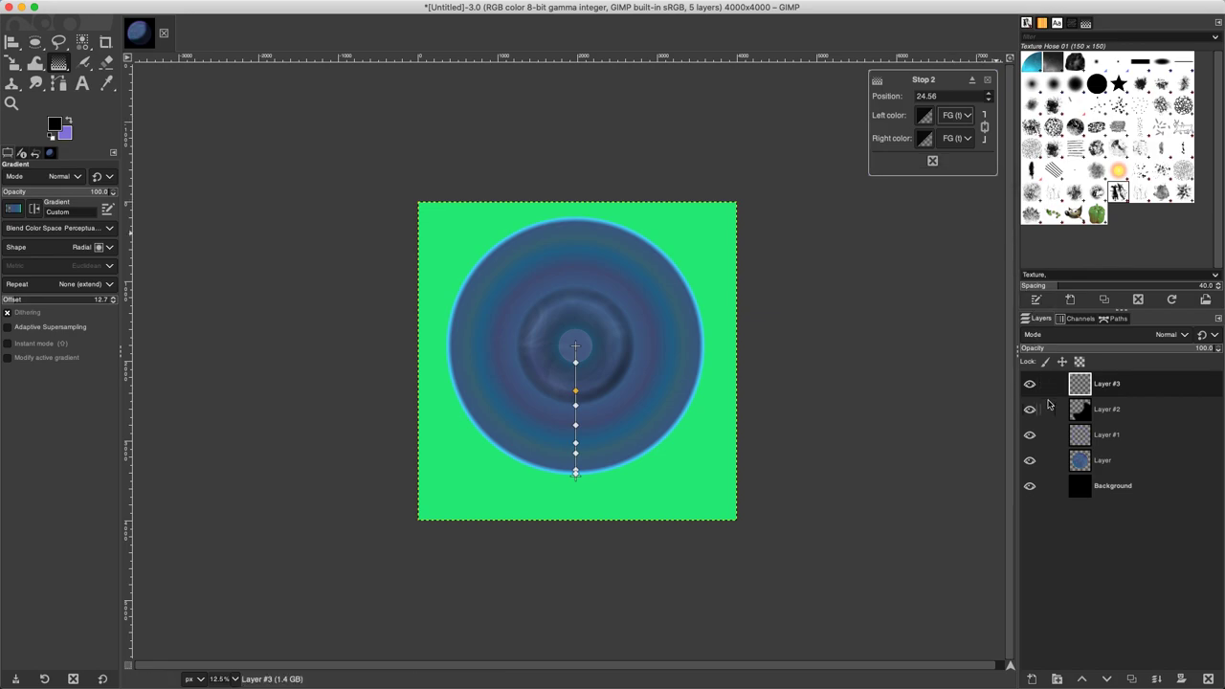
click(576, 477)
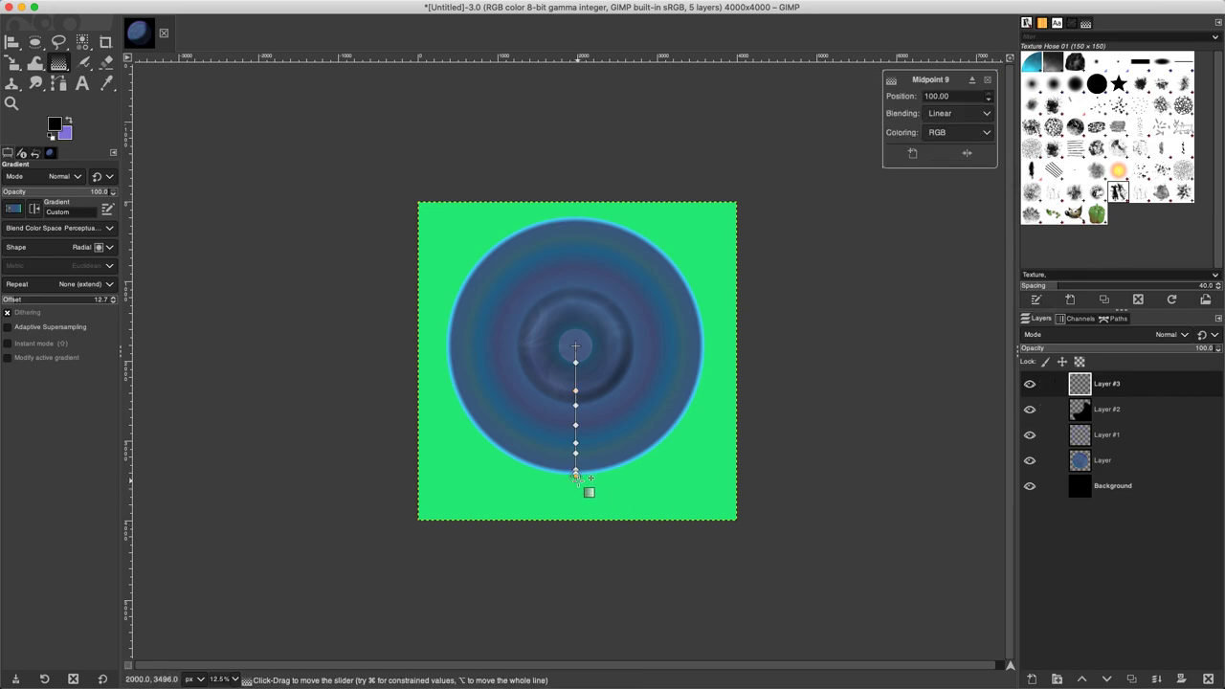
scroll(575, 475, up, 4)
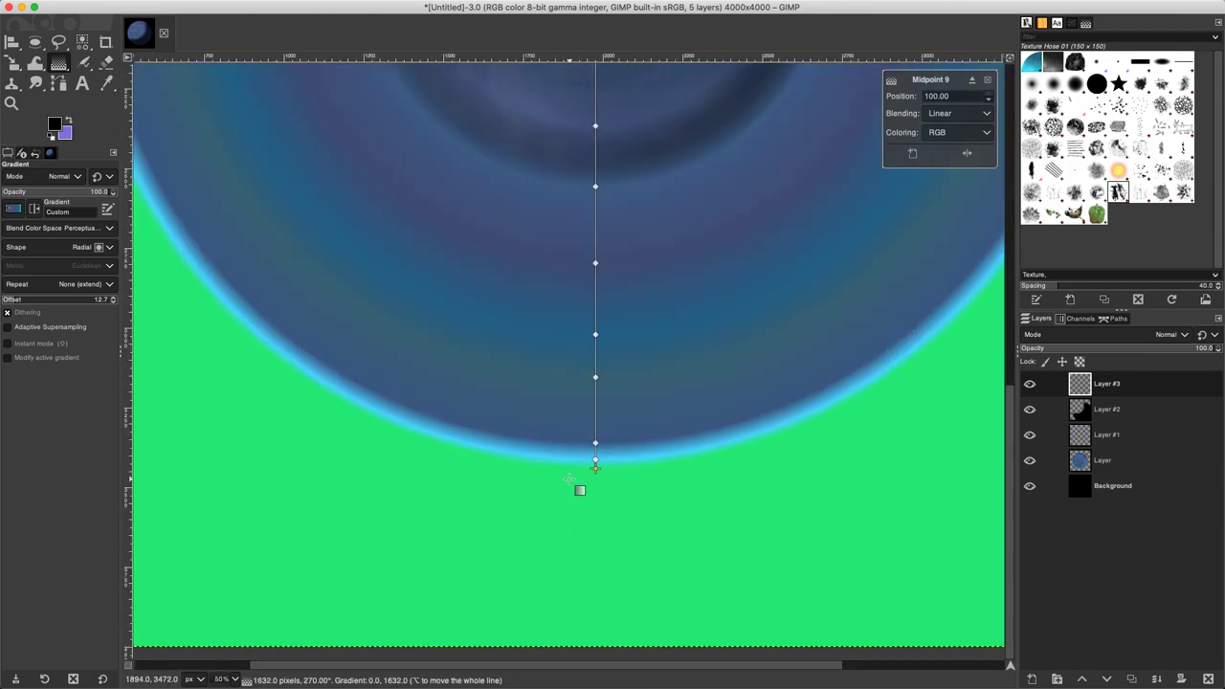
click(963, 120)
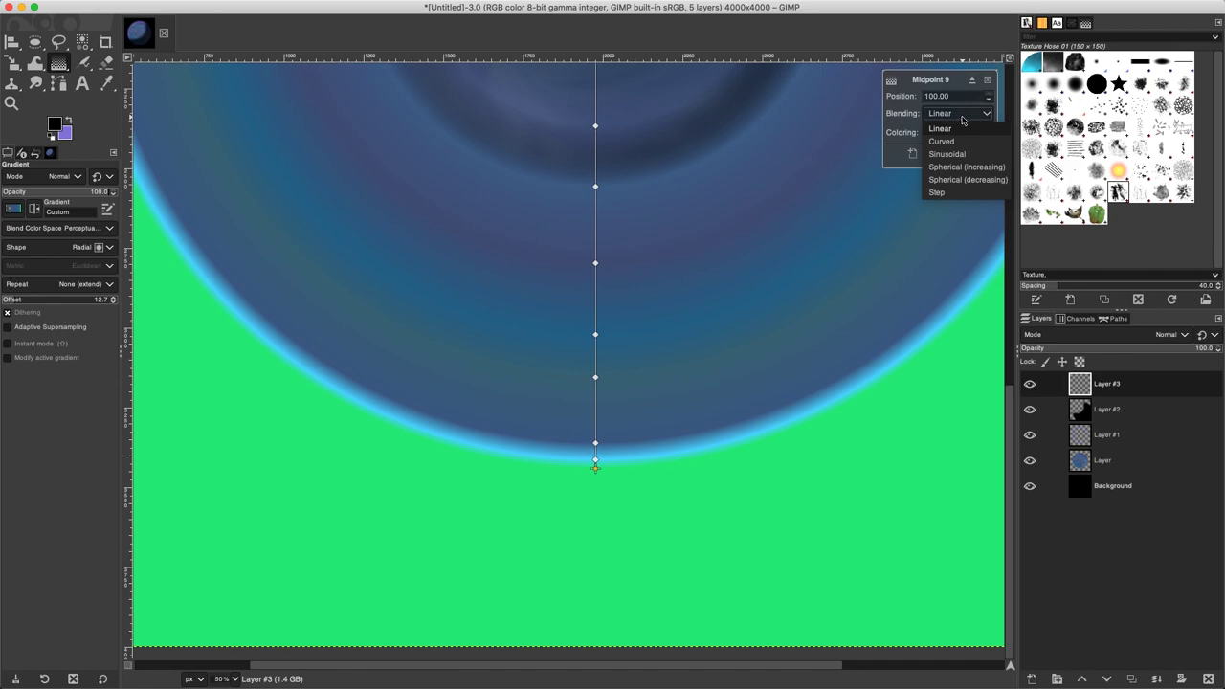
click(961, 121)
click(943, 134)
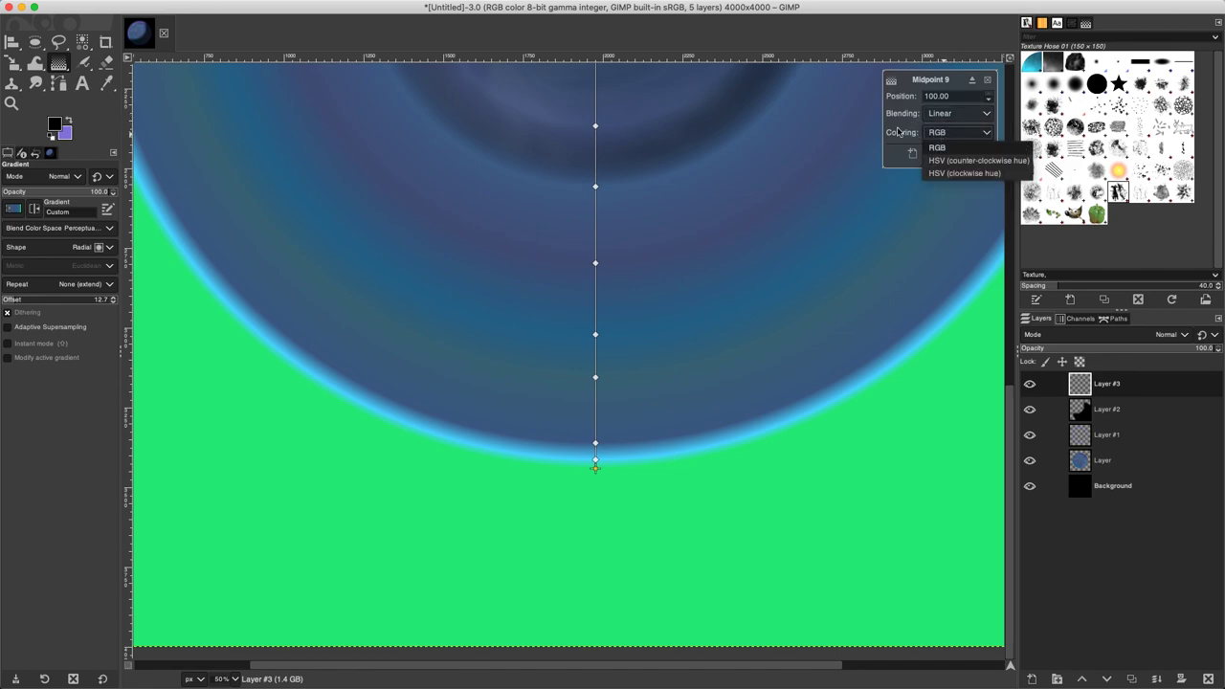
click(897, 132)
Set the alpha of the gradient's green end endpoint colour to 0
right_click(595, 466)
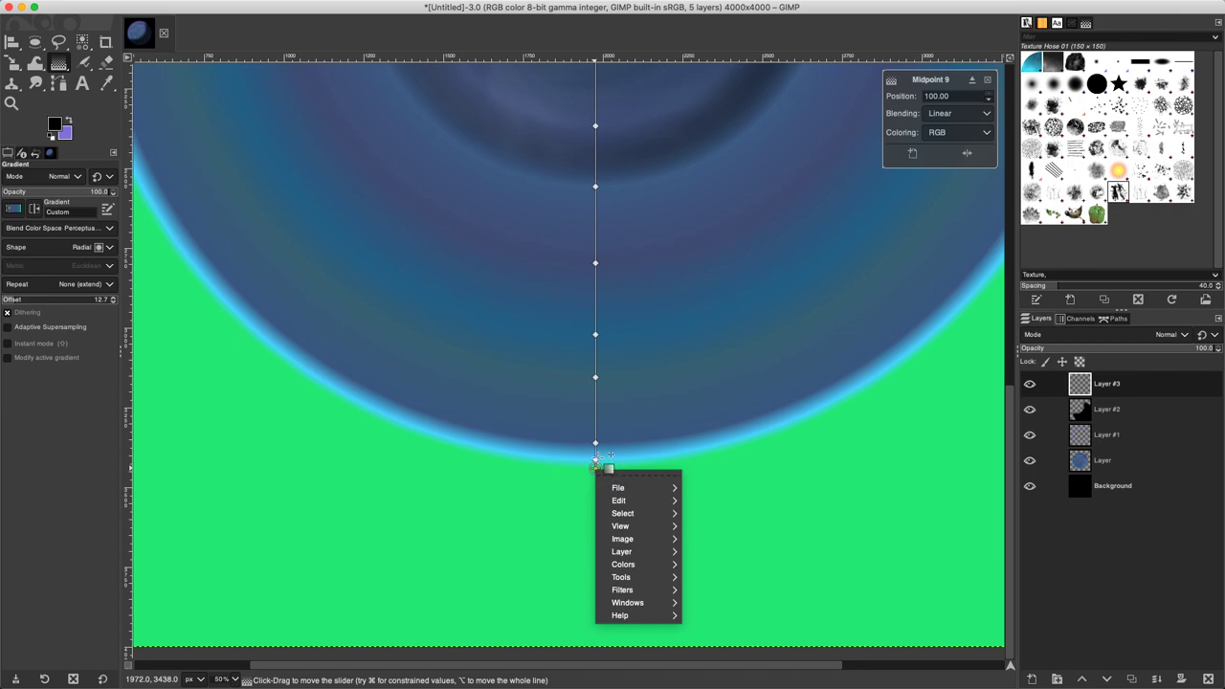
click(595, 465)
click(595, 459)
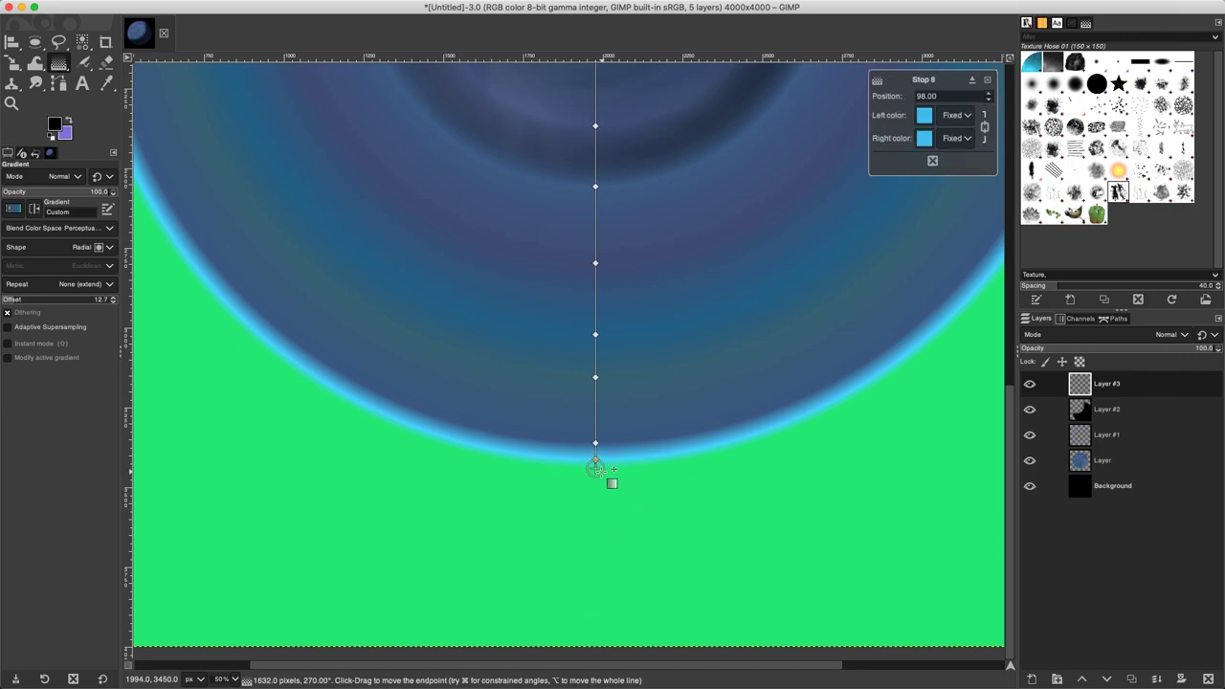
scroll(595, 459, up, 5)
click(575, 451)
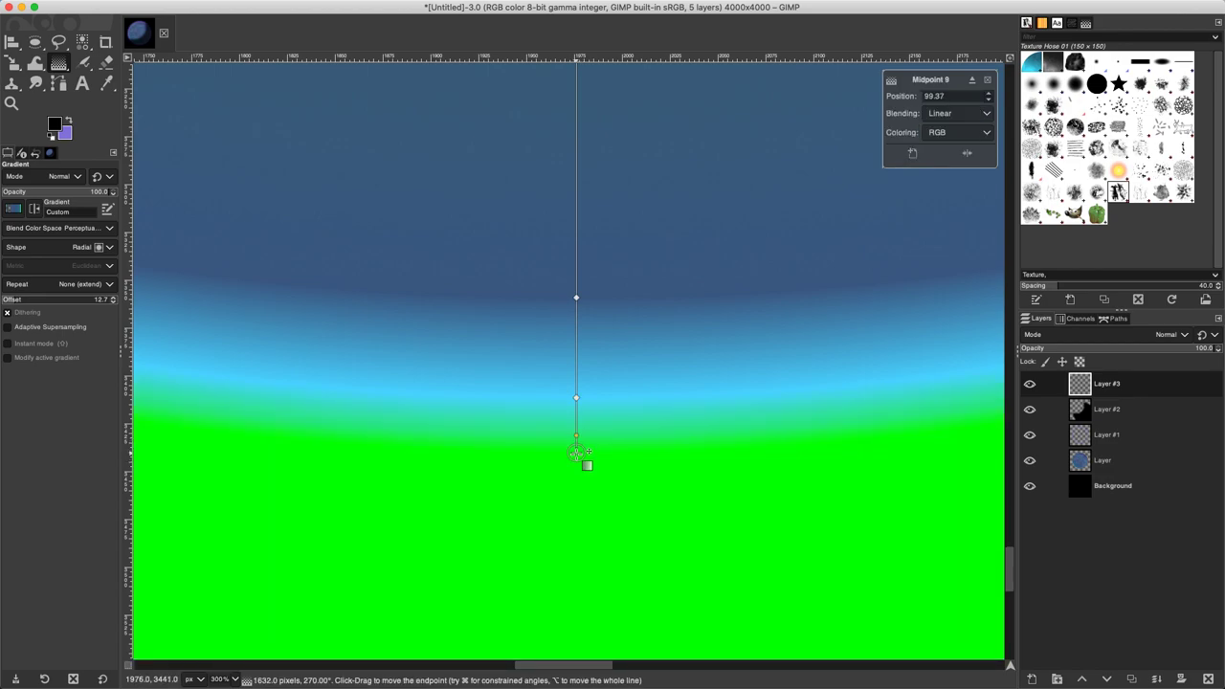
click(578, 457)
click(943, 140)
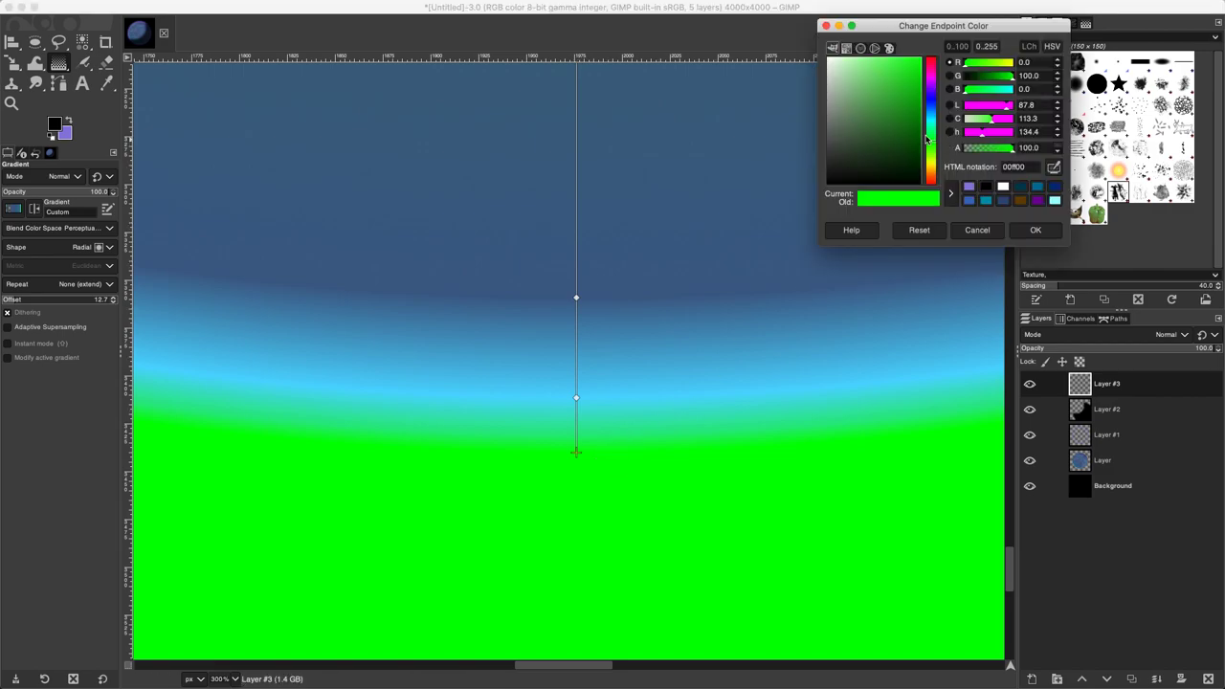
drag(1001, 150, 954, 151)
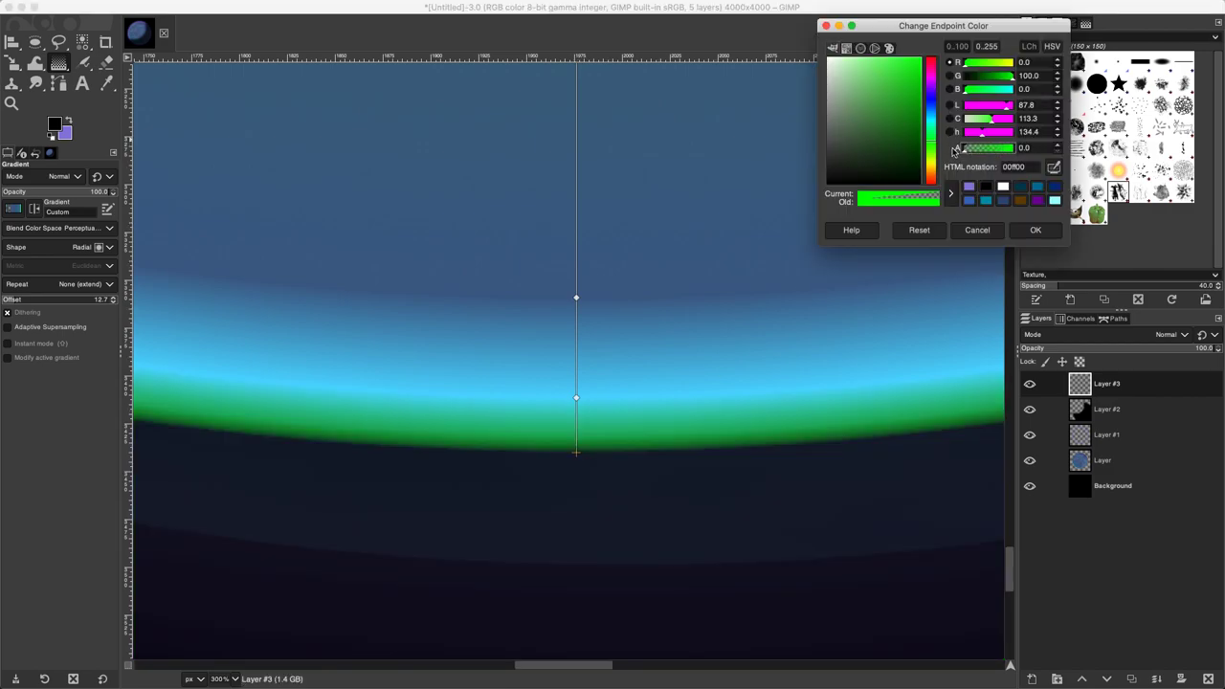
click(1034, 233)
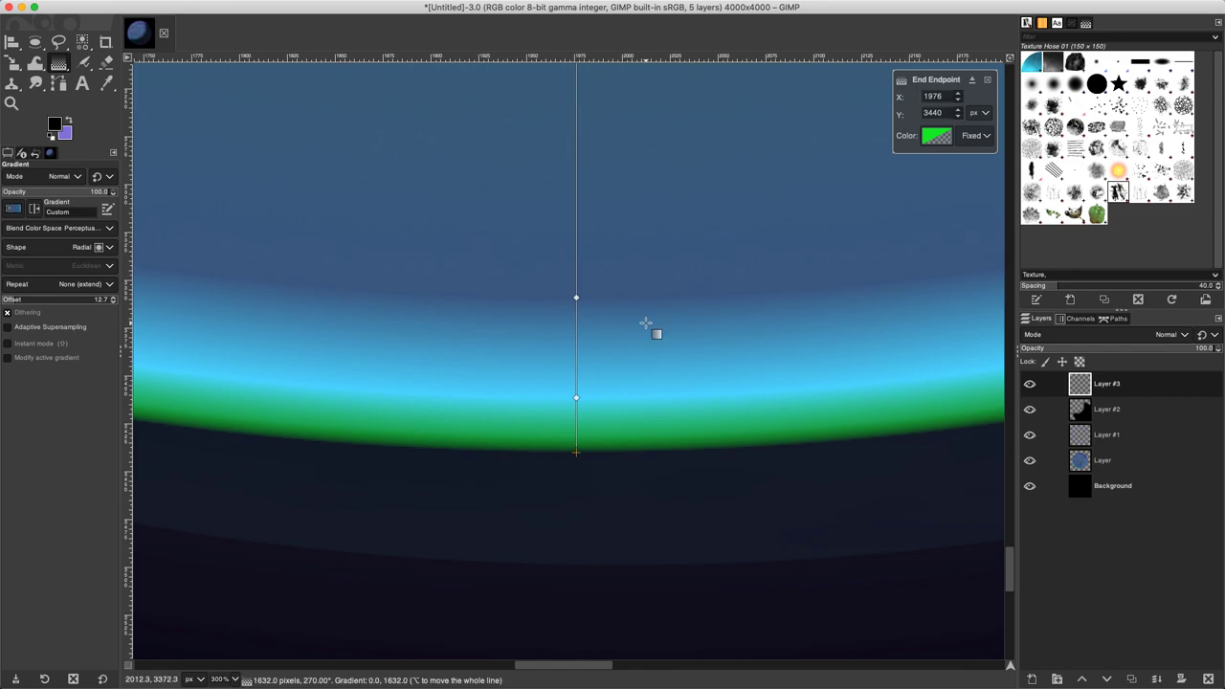
Set the colour of the gradient's start endpoint to Foreground color (transparent)
scroll(650, 329, down, 7)
scroll(667, 240, up, 5)
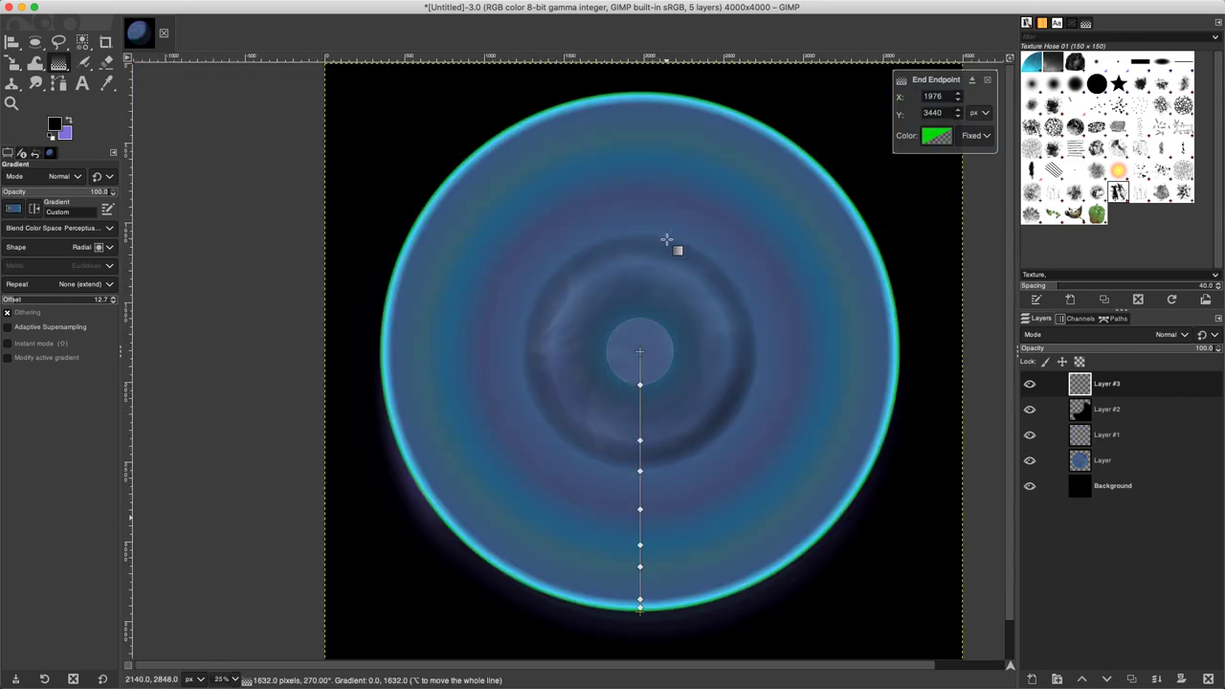
scroll(650, 350, up, 5)
scroll(638, 349, up, 1)
click(638, 349)
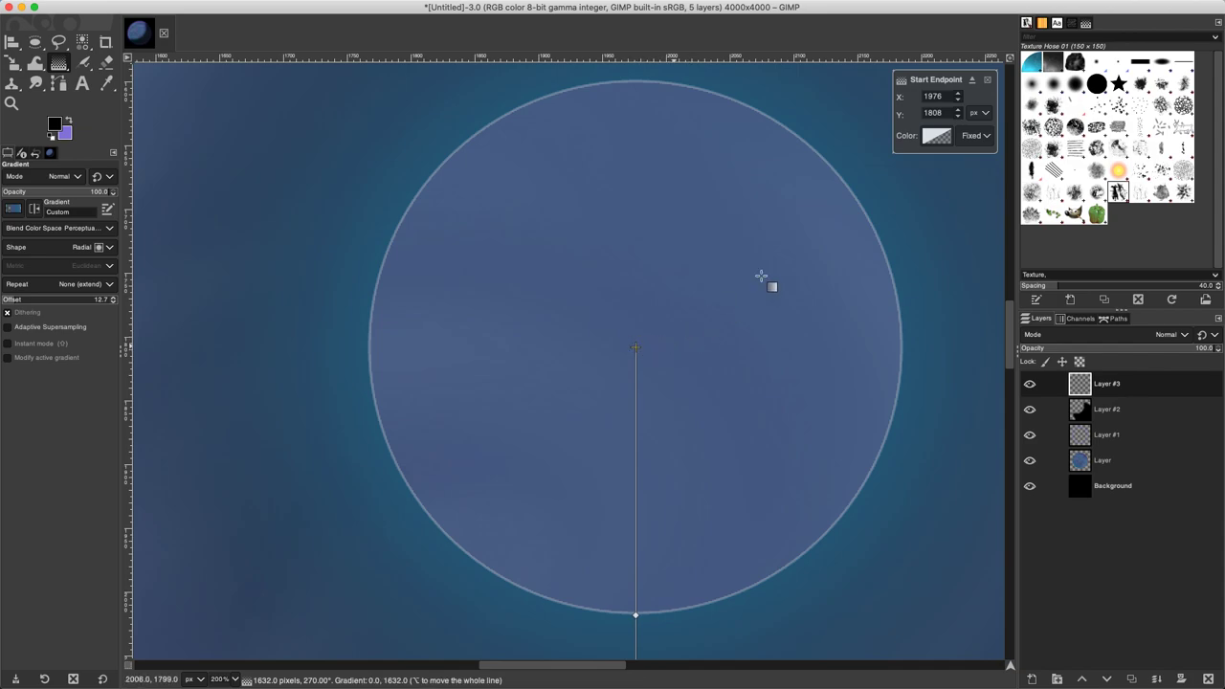
click(972, 139)
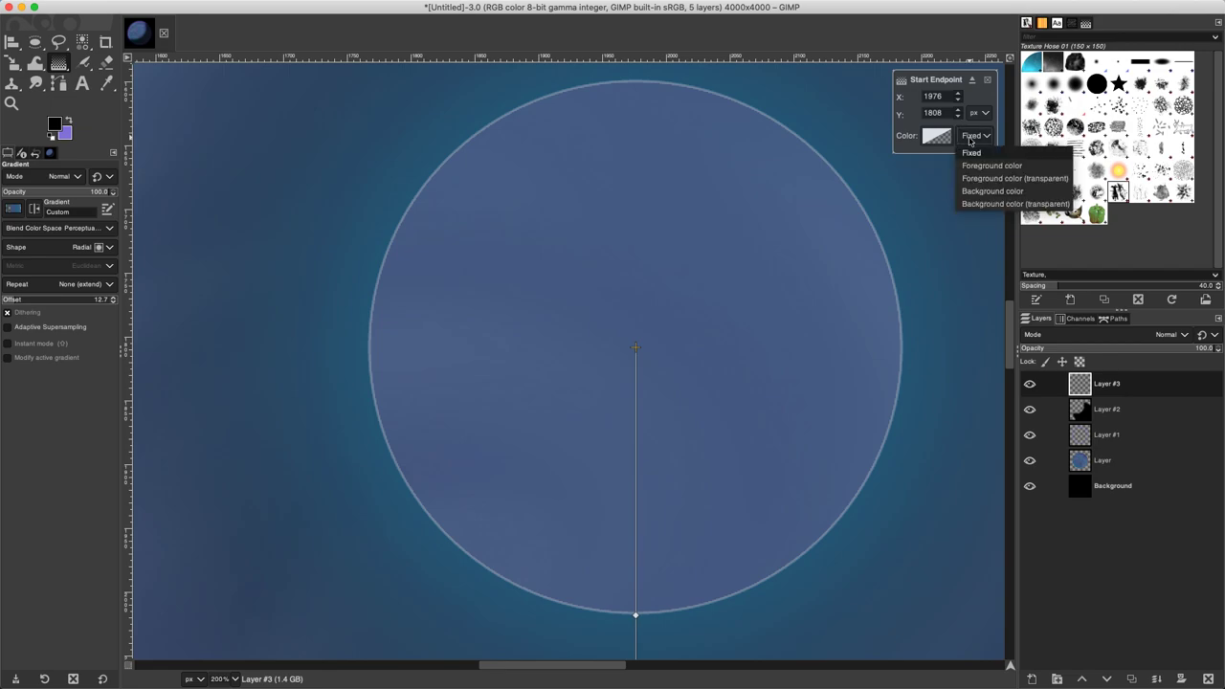
click(969, 180)
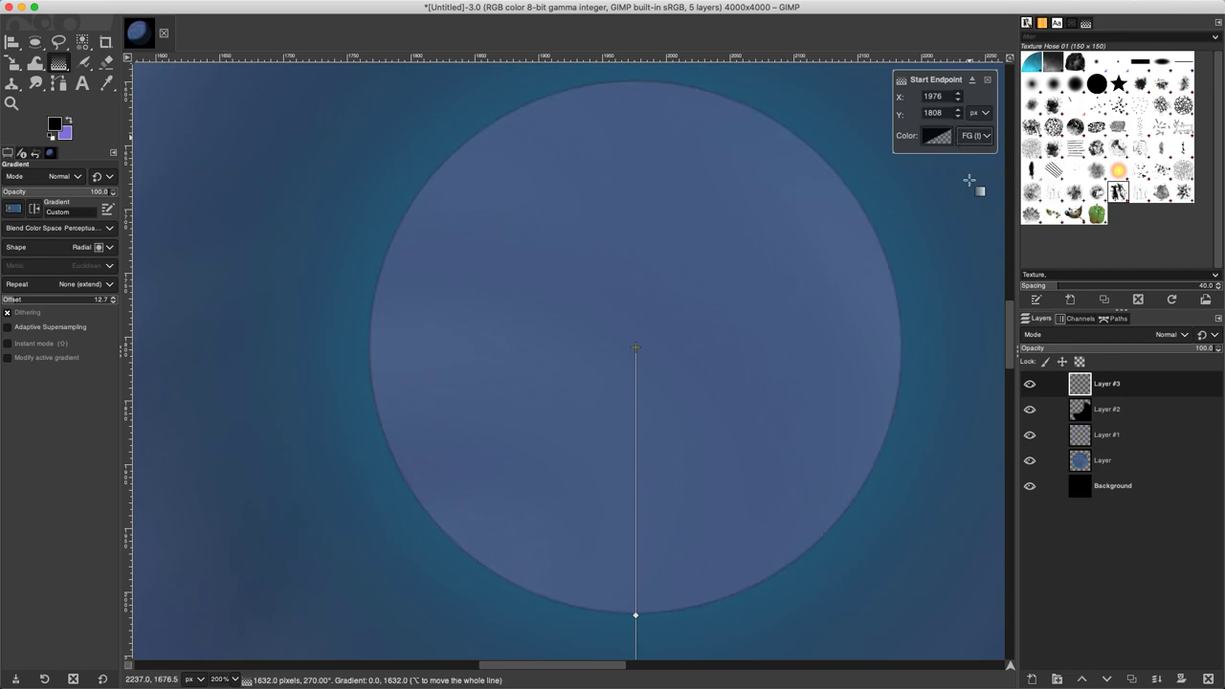
Set both colours of the gradient stop at position 0.18 to Foreground color (transparent)
scroll(755, 241, down, 4)
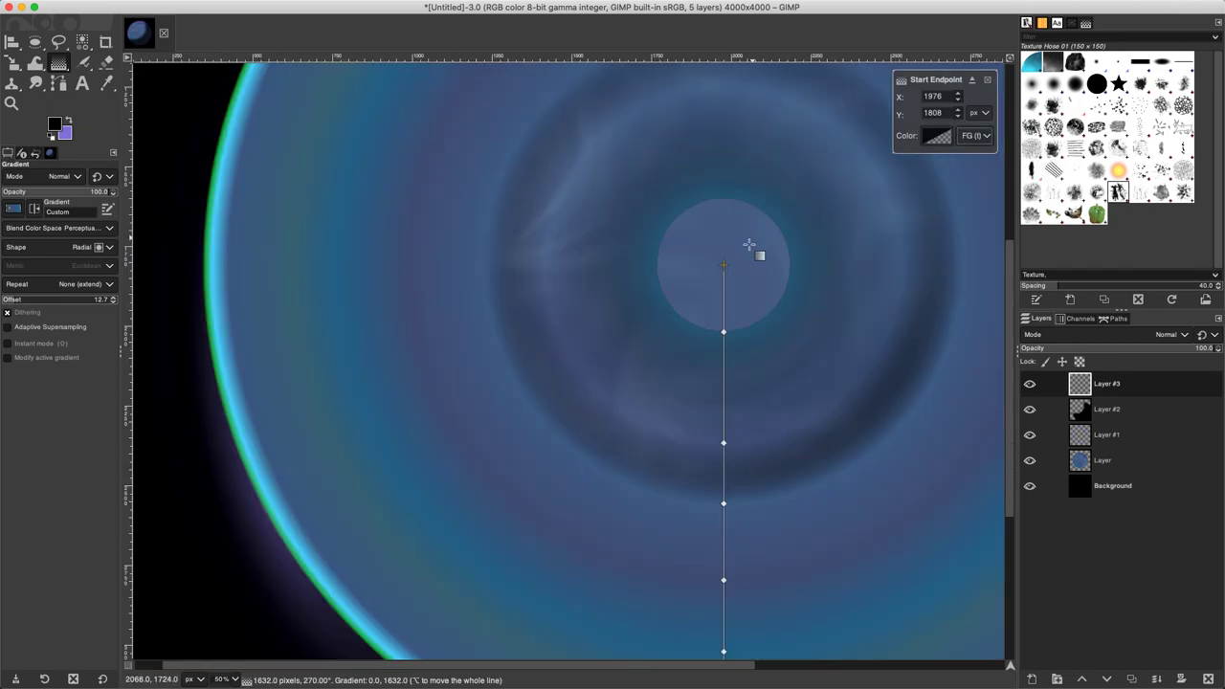
click(724, 332)
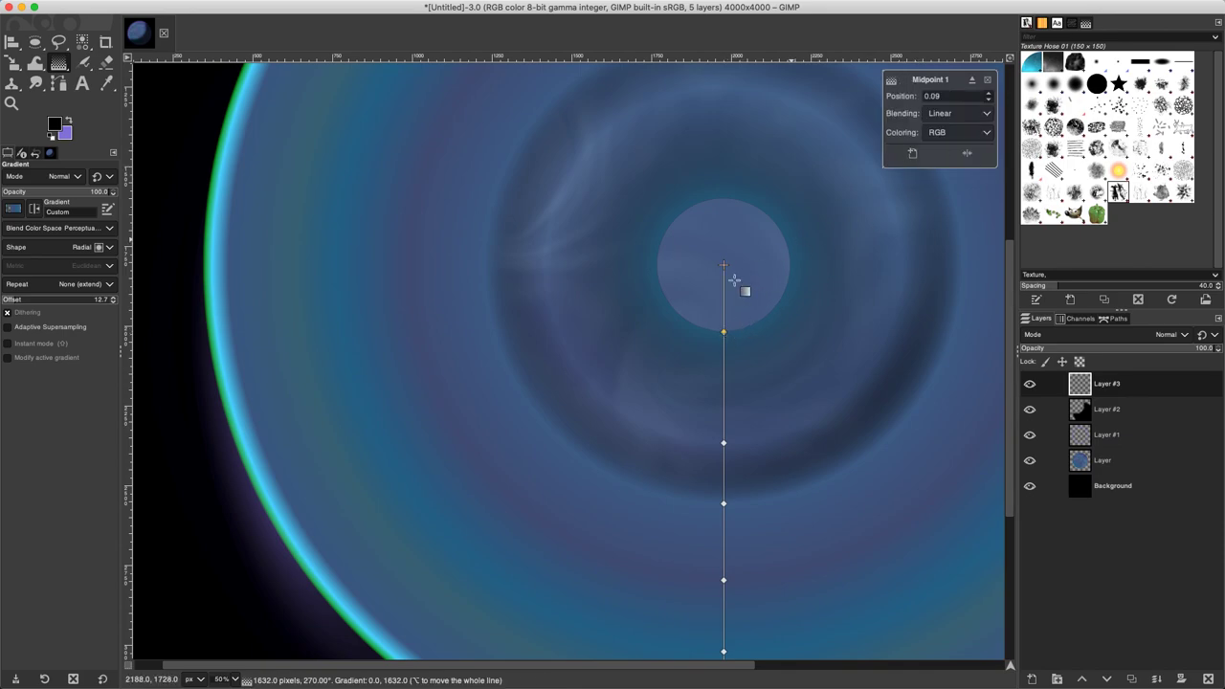
scroll(728, 340, up, 8)
click(704, 302)
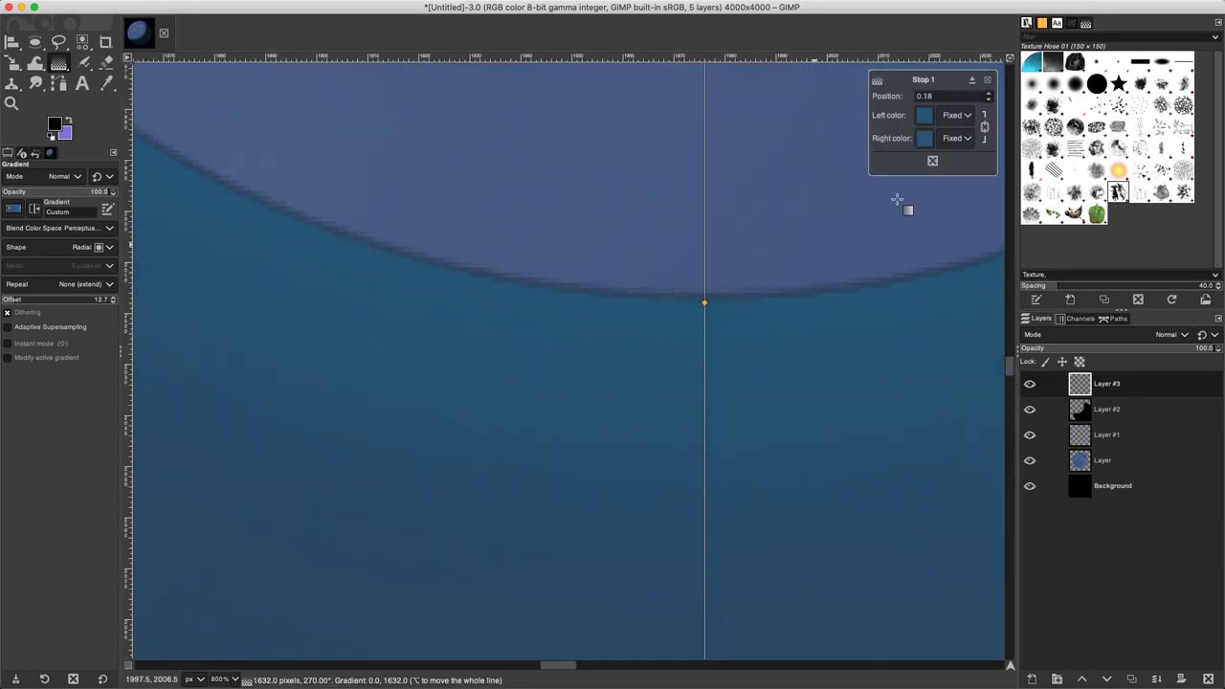
click(957, 115)
click(962, 158)
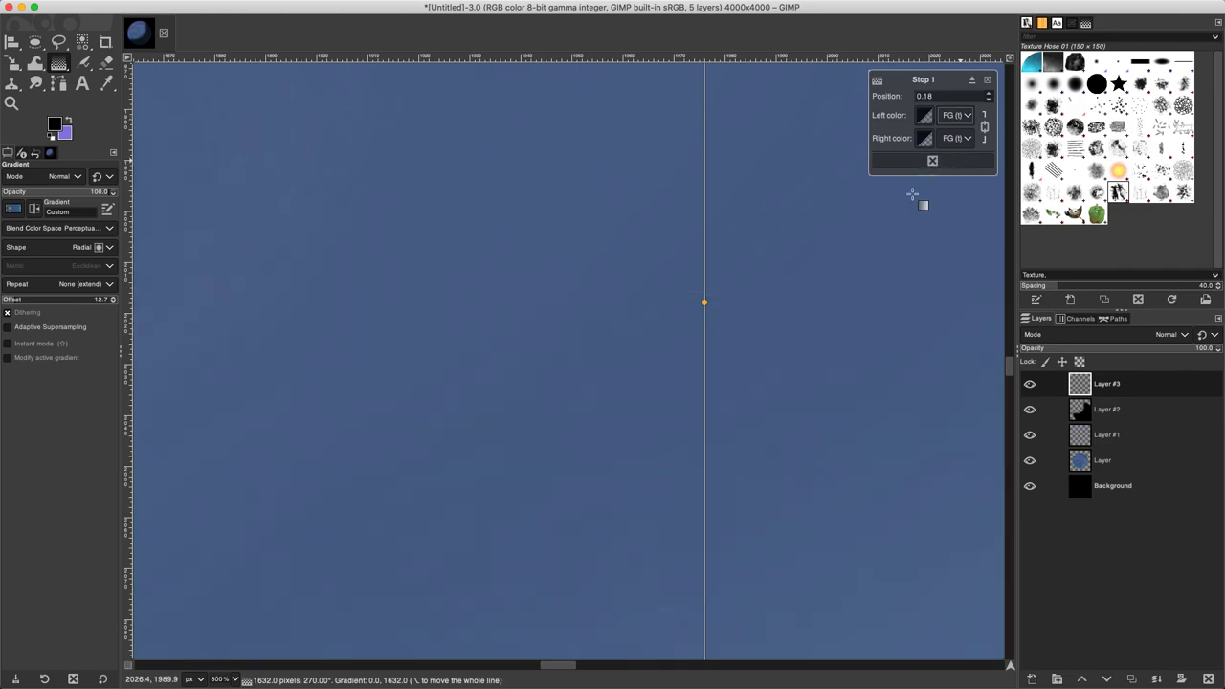
Set both colours of the gradient stop at position 37.92 to Foreground color (transparent), keeping that option on the stop at 24.56
scroll(786, 292, down, 3)
scroll(779, 285, down, 7)
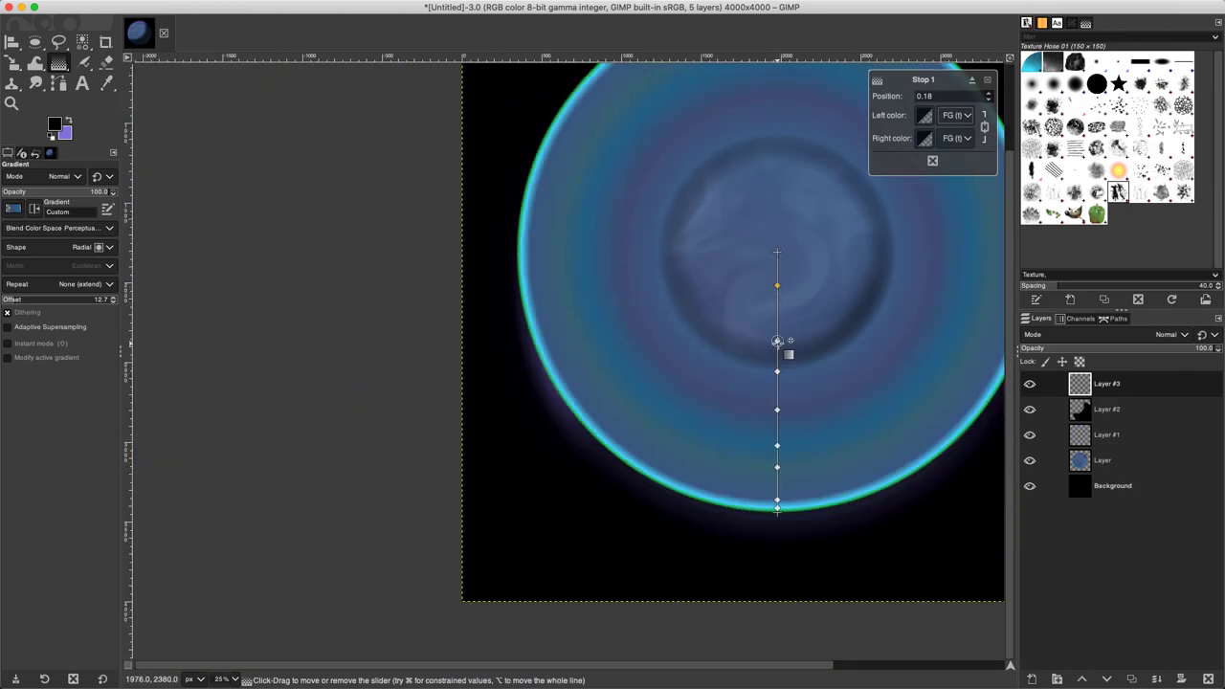
click(958, 115)
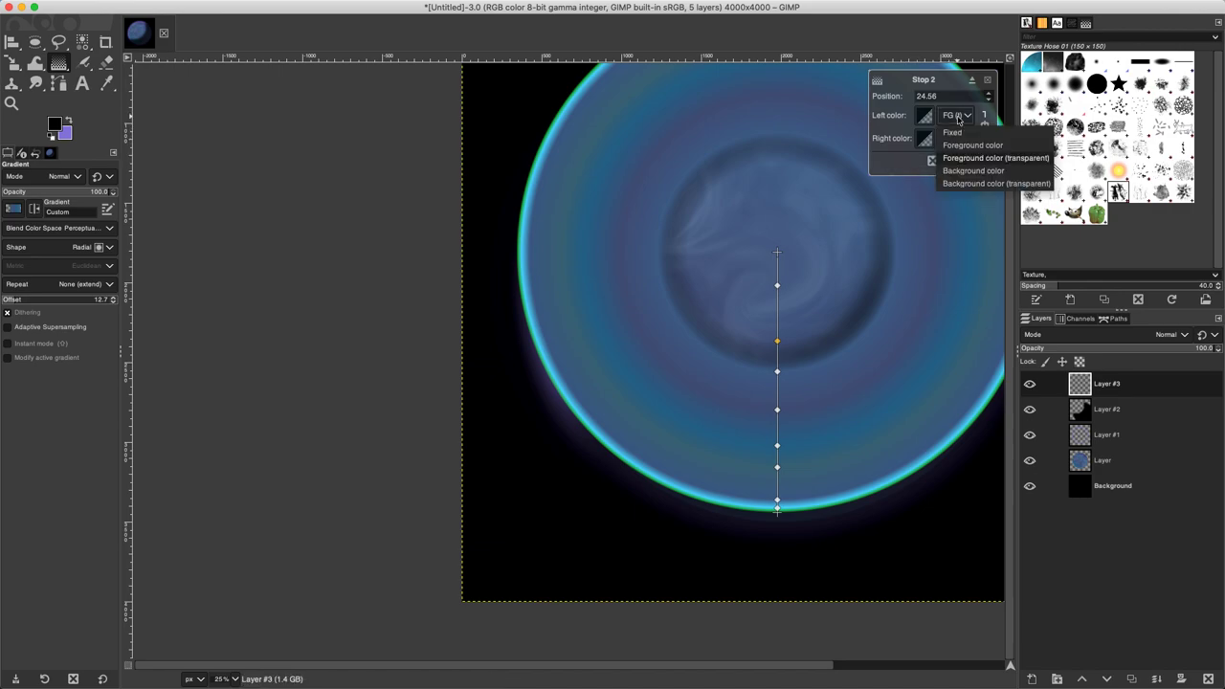
click(957, 158)
click(778, 372)
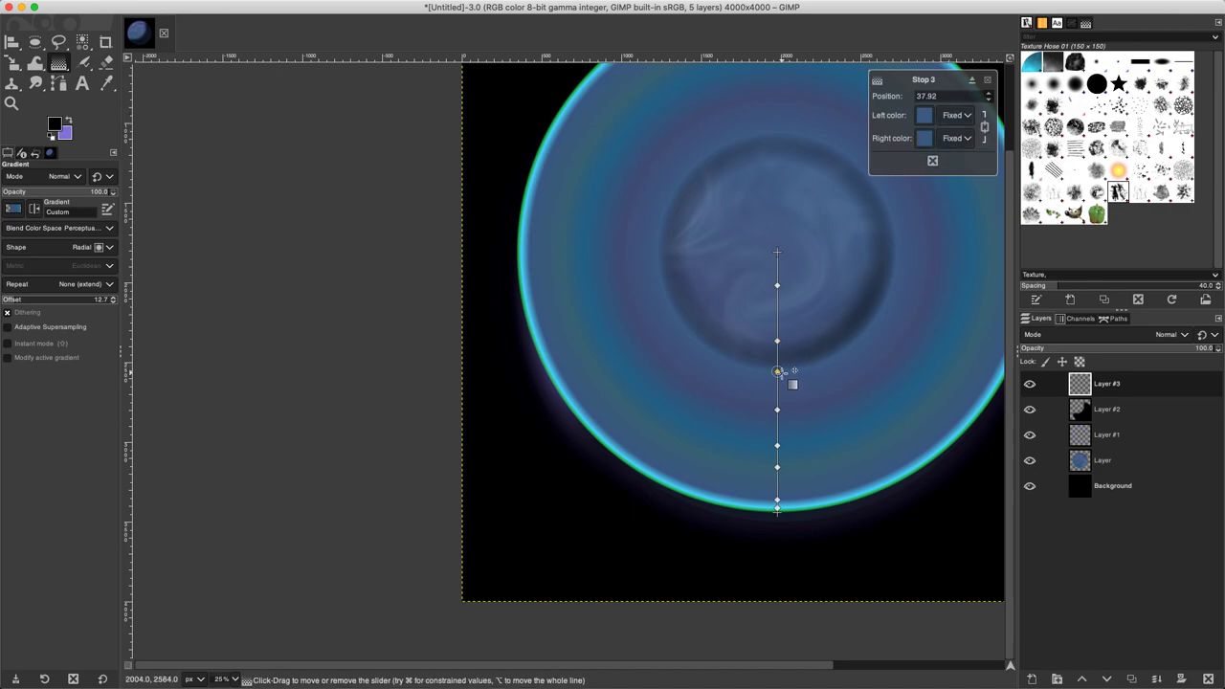
click(960, 139)
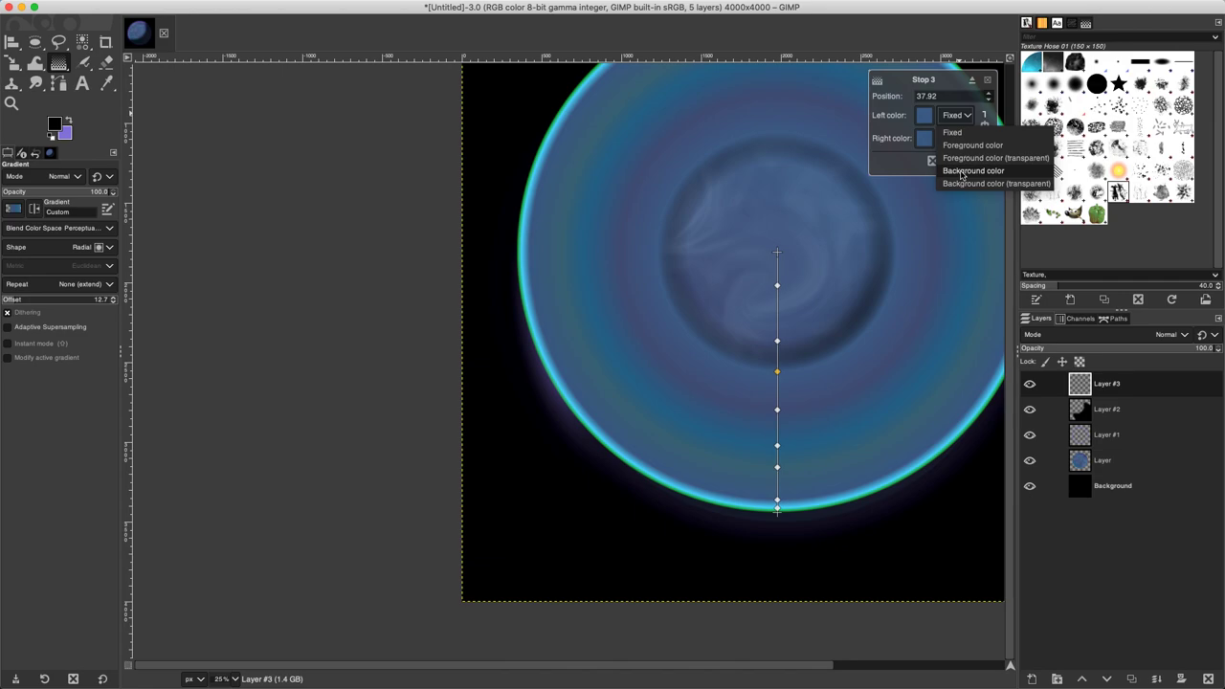
click(961, 157)
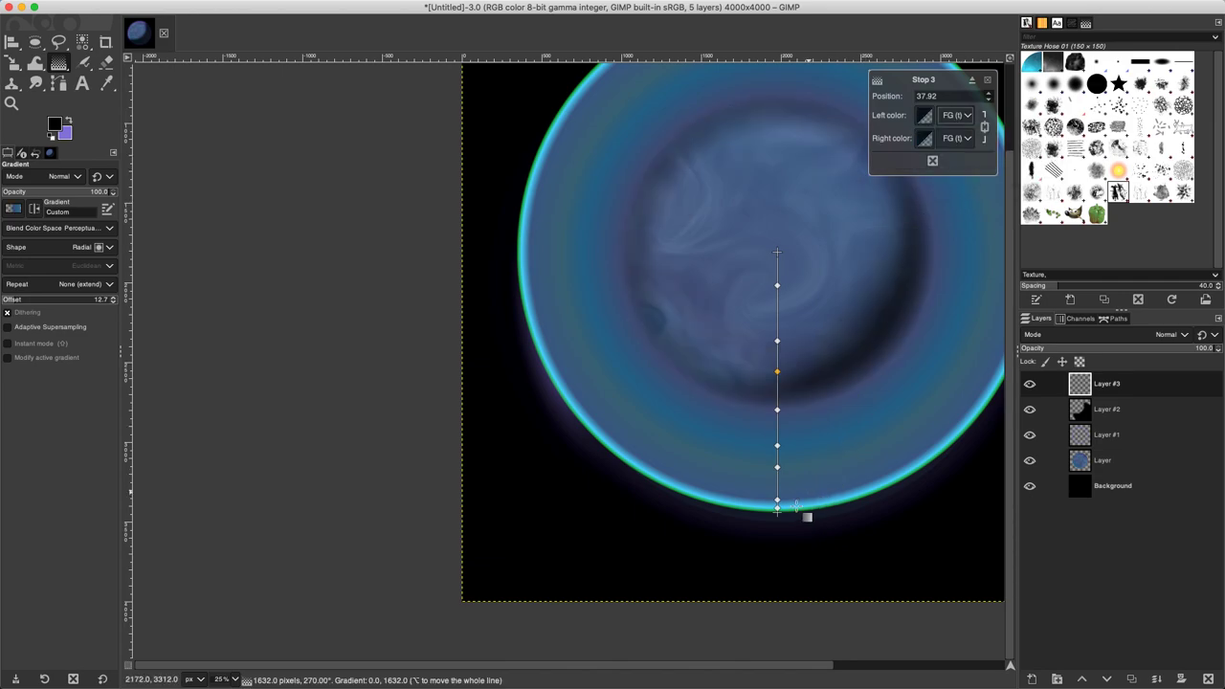
Change the colour of the gradient stop at position 98.00 to dark teal, about 104352
click(778, 508)
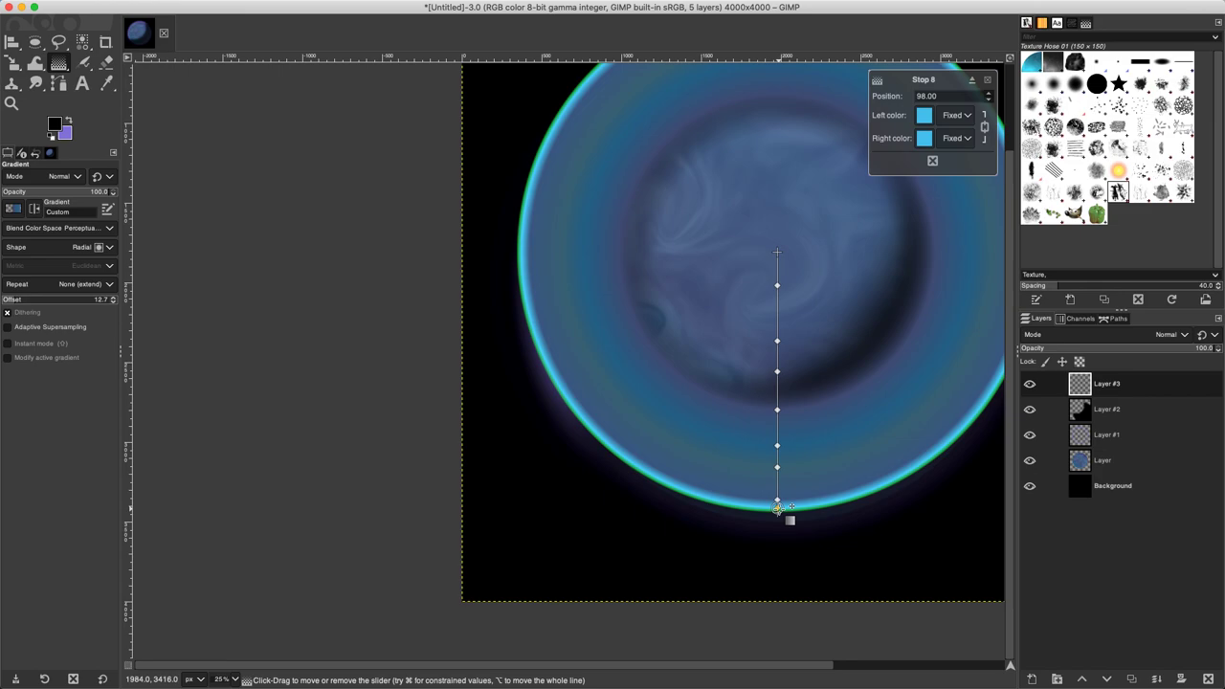
click(924, 139)
mouse_move(893, 150)
mouse_down()
mouse_move(905, 149)
mouse_move(886, 144)
mouse_up()
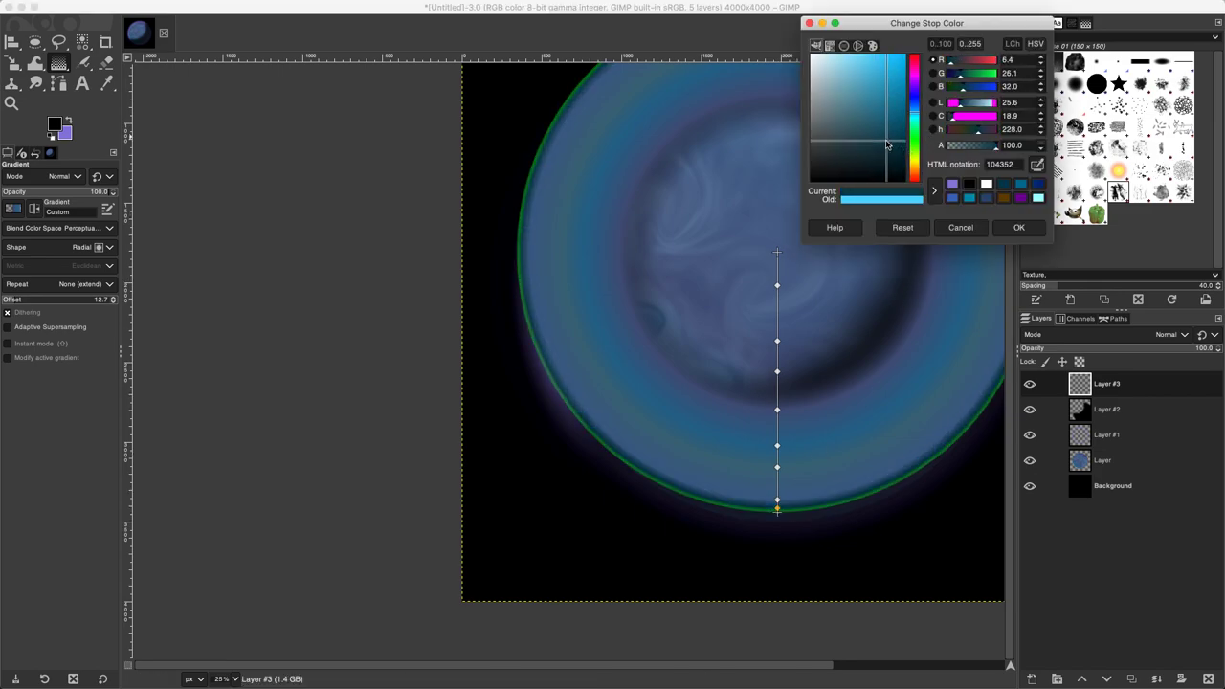
click(1018, 228)
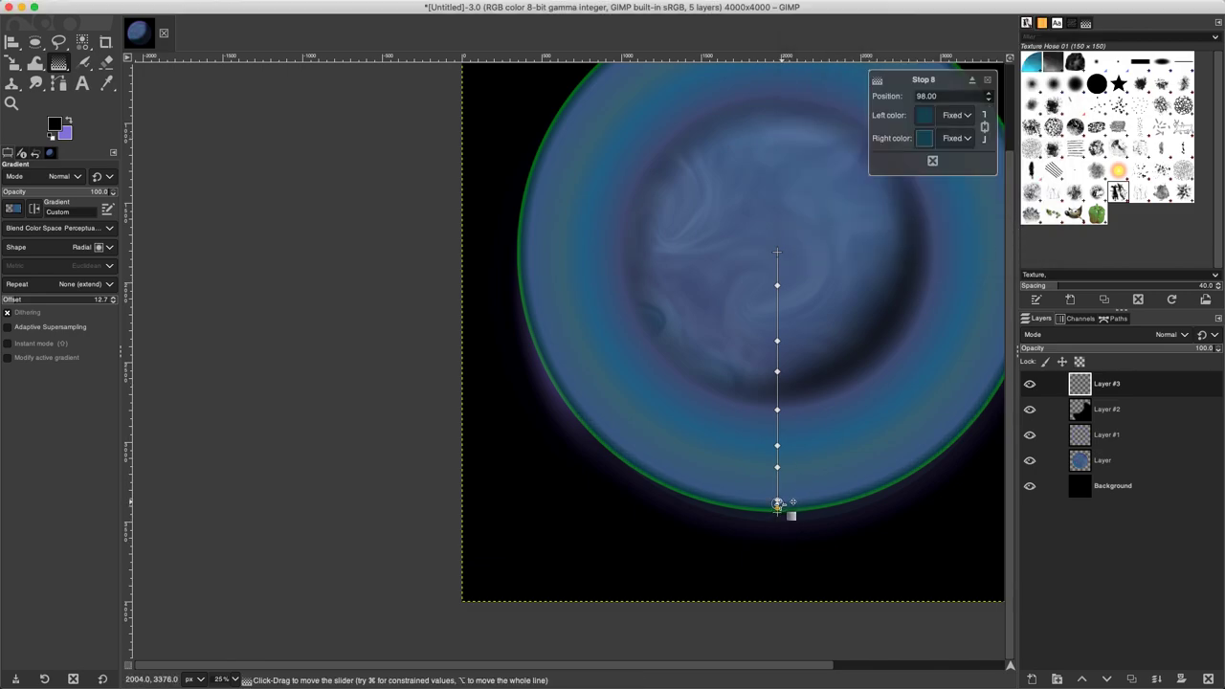
Set the colour of the gradient's end endpoint to Foreground color (transparent)
scroll(782, 507, up, 5)
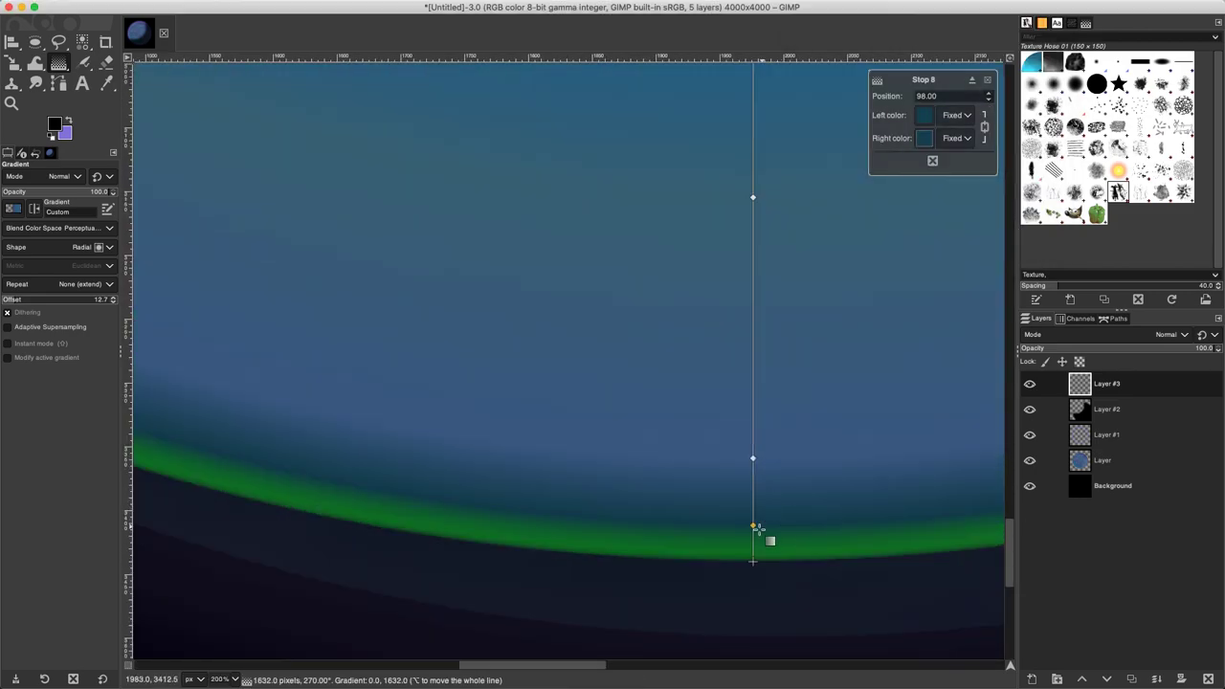
click(753, 561)
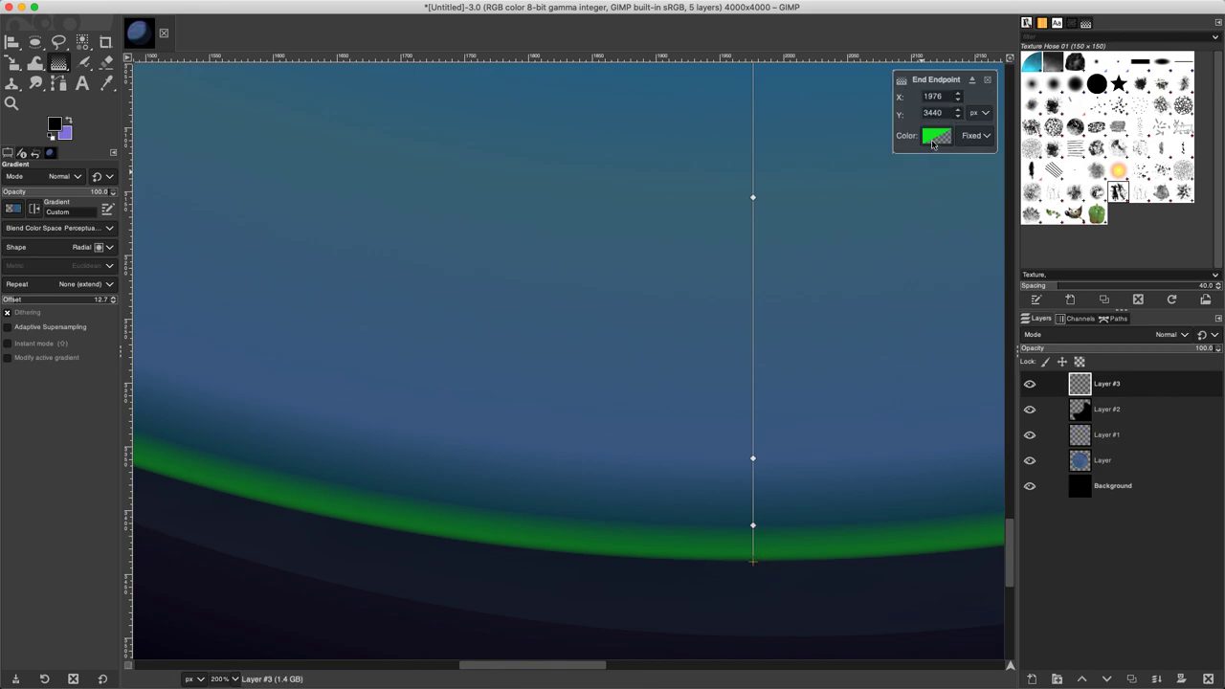
click(972, 136)
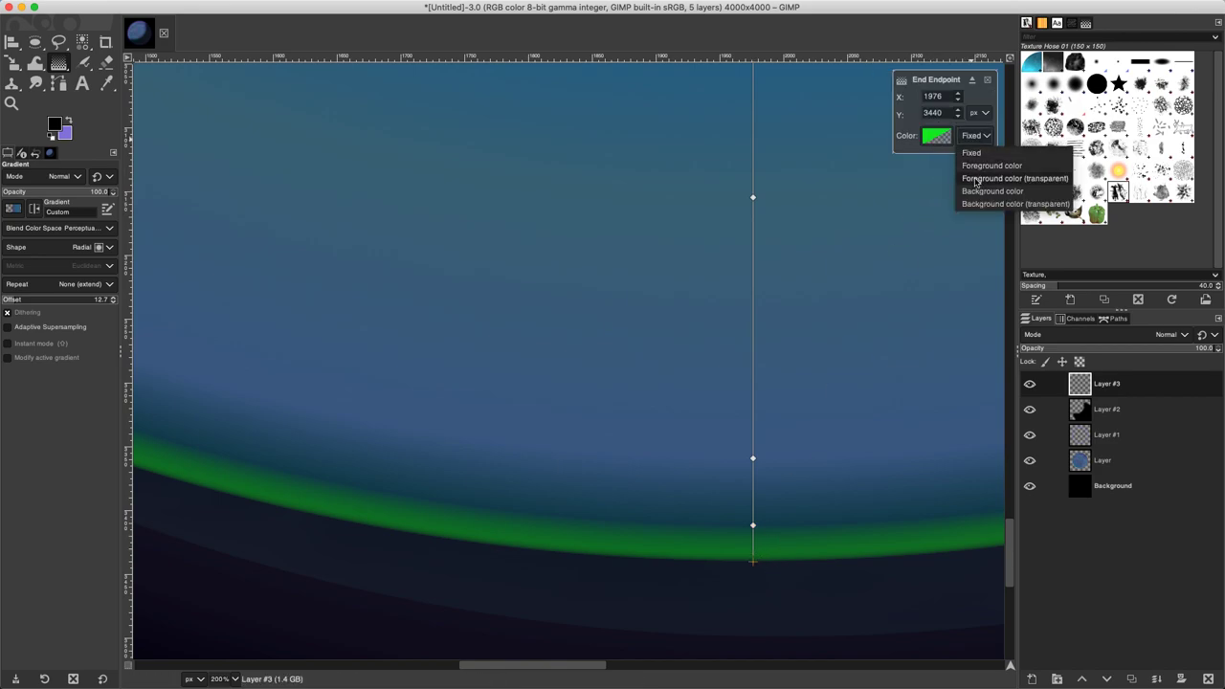
click(974, 178)
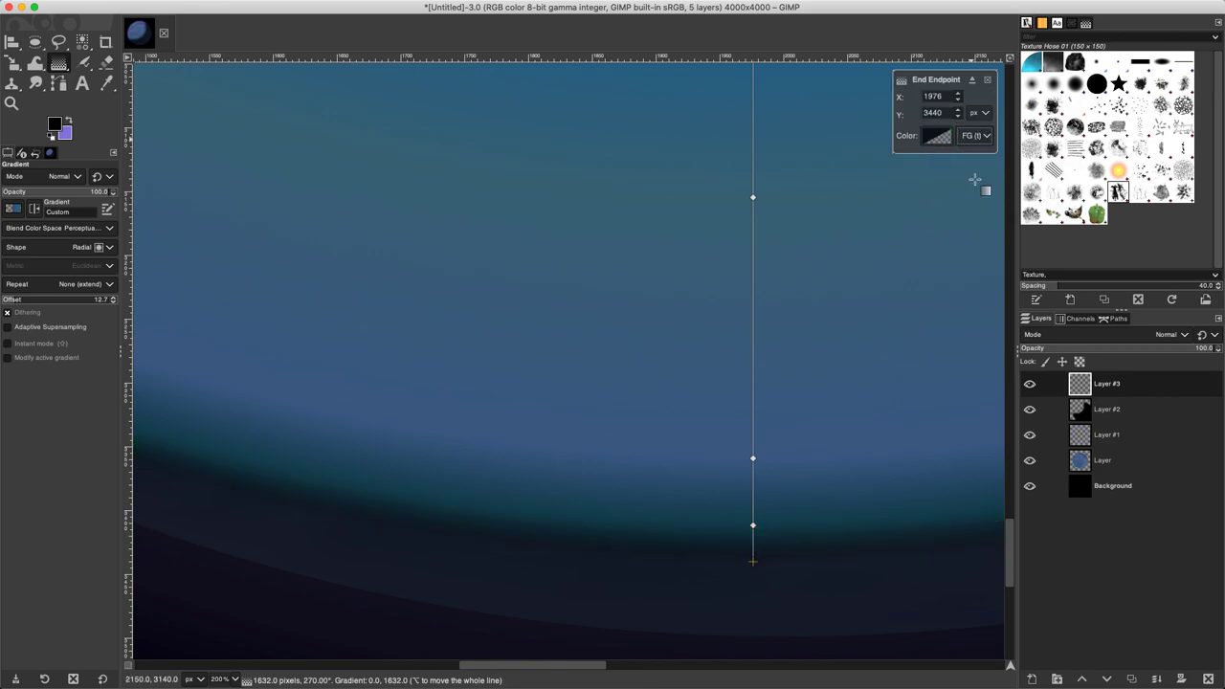
Change the colour of the gradient stop just inside the outermost one to dark blue, 12315b
click(752, 459)
click(925, 116)
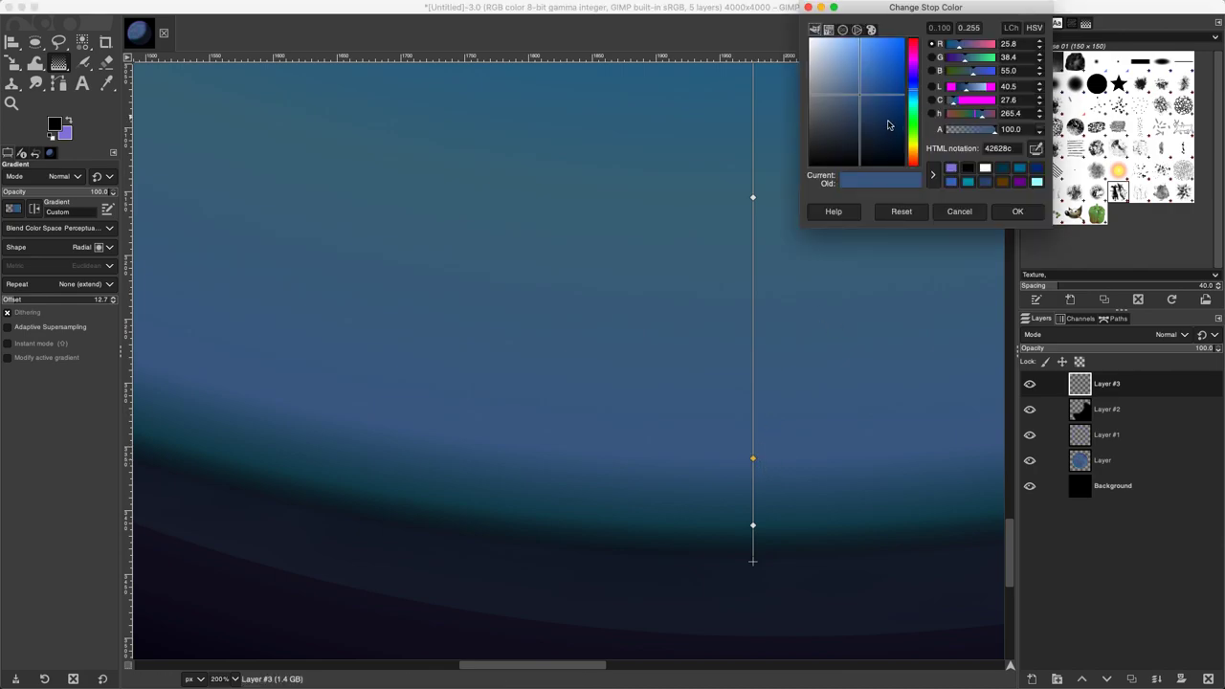
click(887, 122)
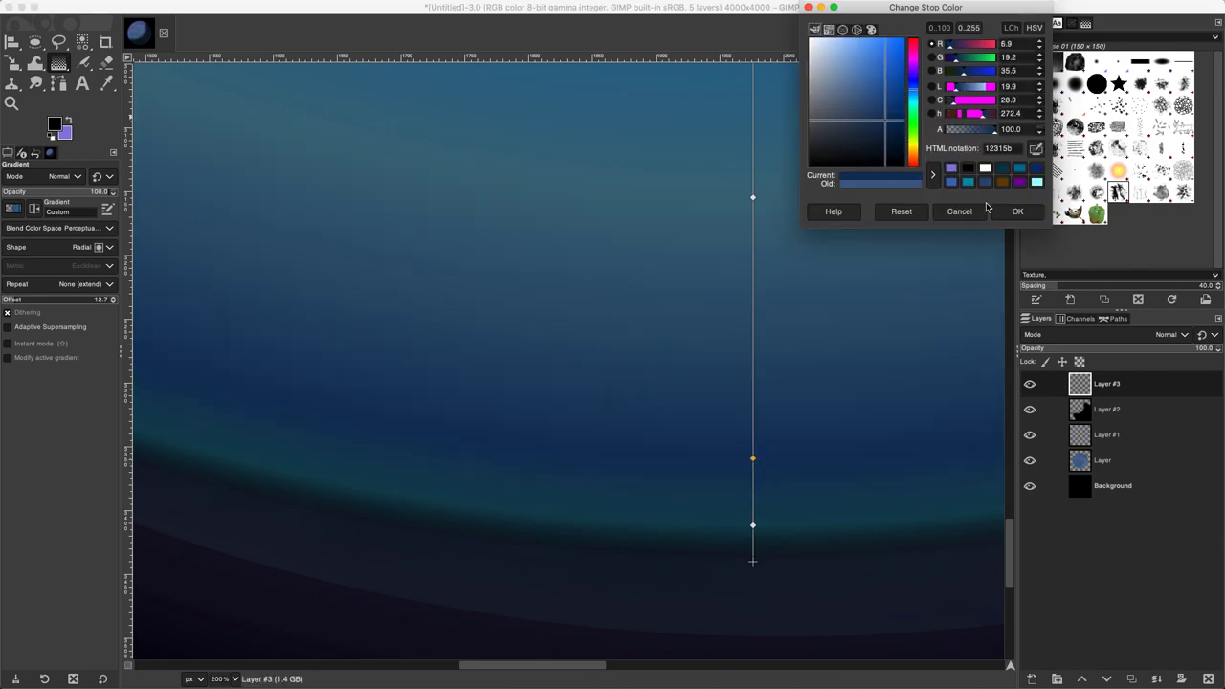
click(1007, 212)
Darken the colour of the gradient stop at position 80.00 and shift its hue towards green
click(753, 197)
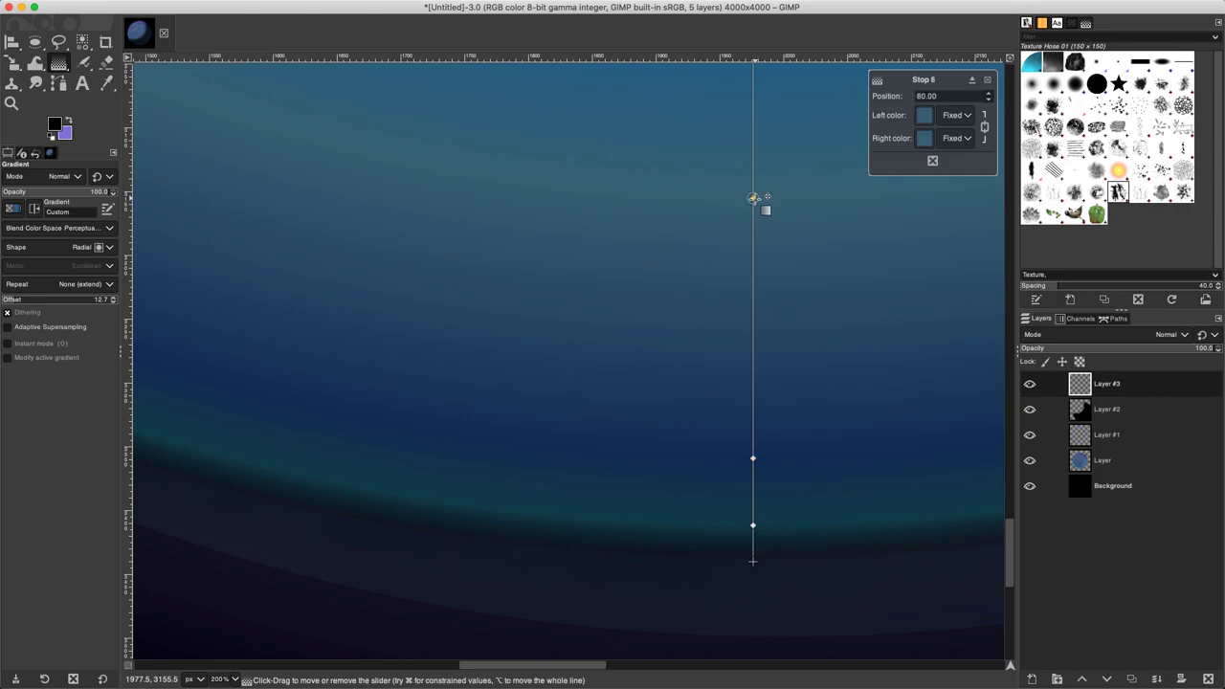
click(925, 116)
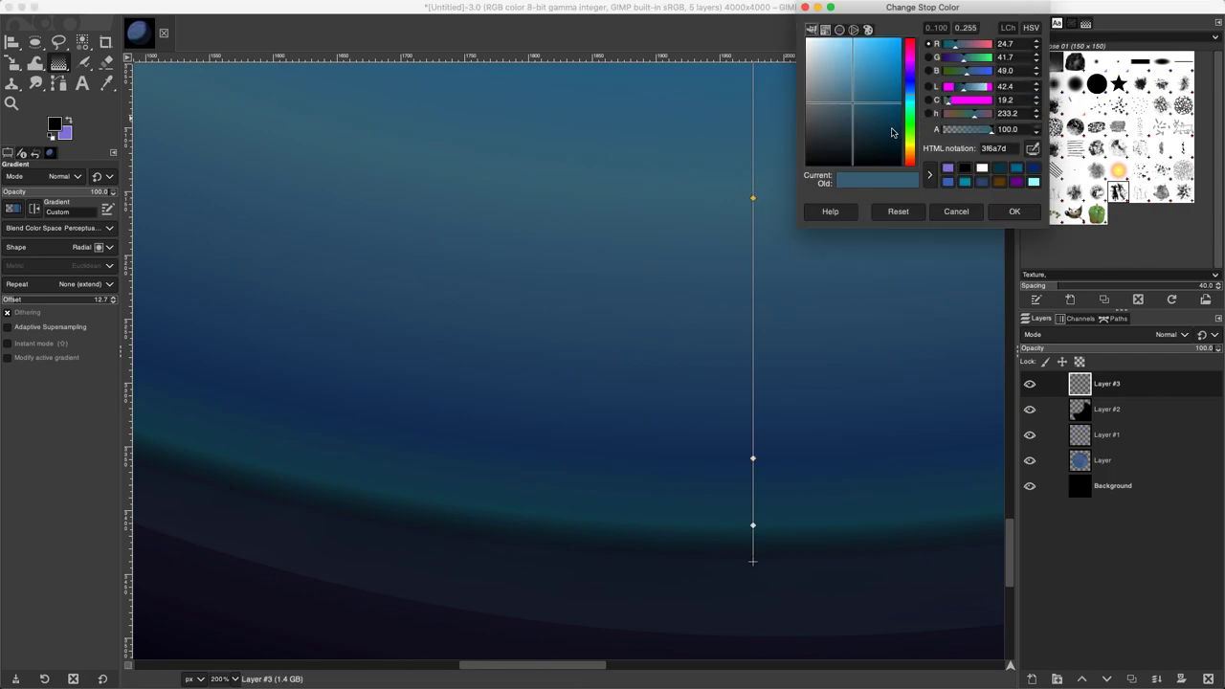
click(884, 126)
click(862, 111)
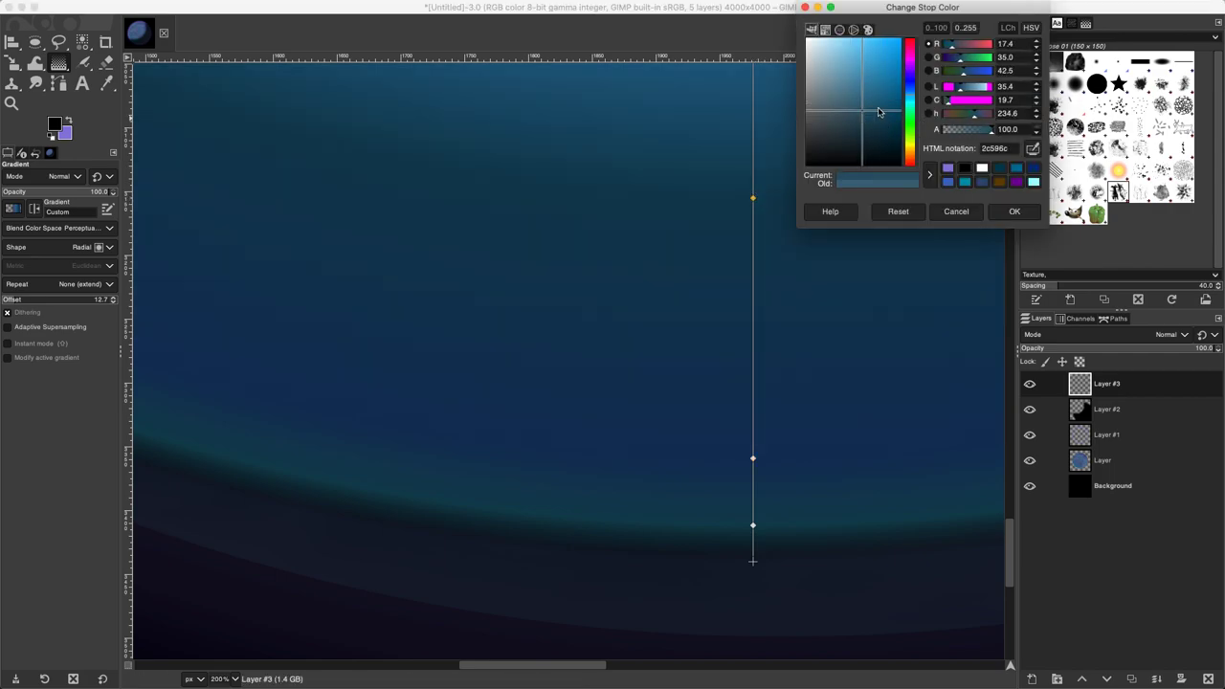
click(909, 106)
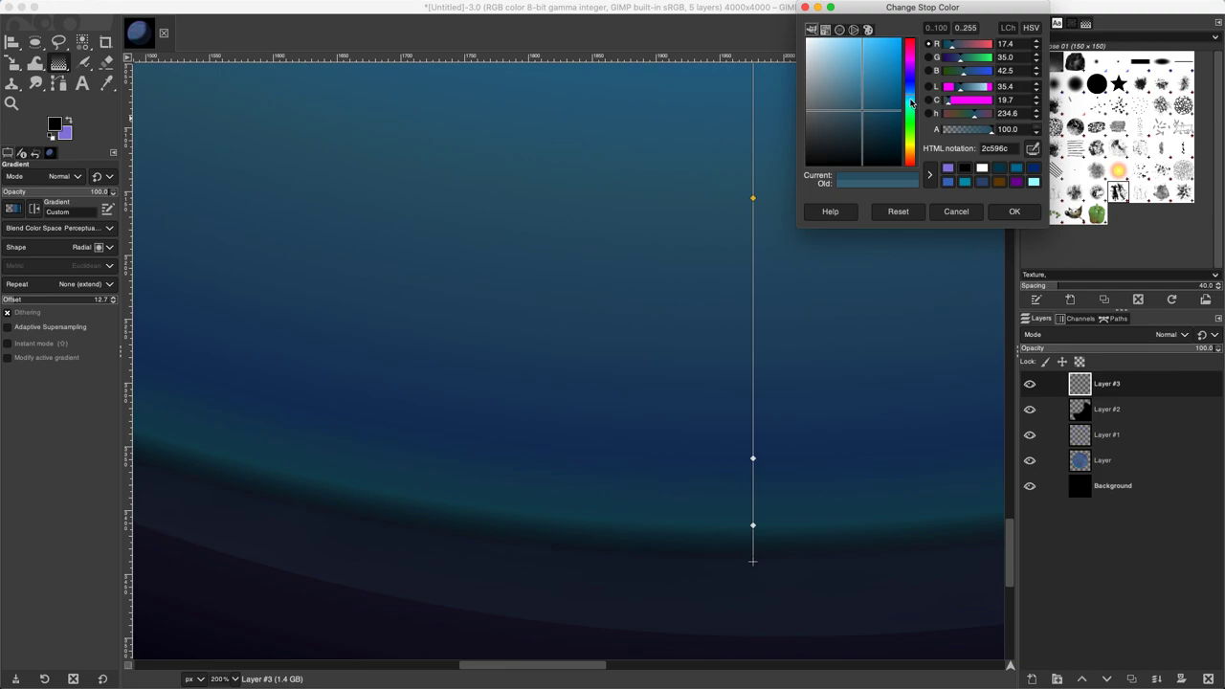
click(995, 211)
Change the colour of the gradient stop at position 54.82 to deep blue, about 283b74
scroll(788, 274, down, 2)
scroll(788, 274, down, 2)
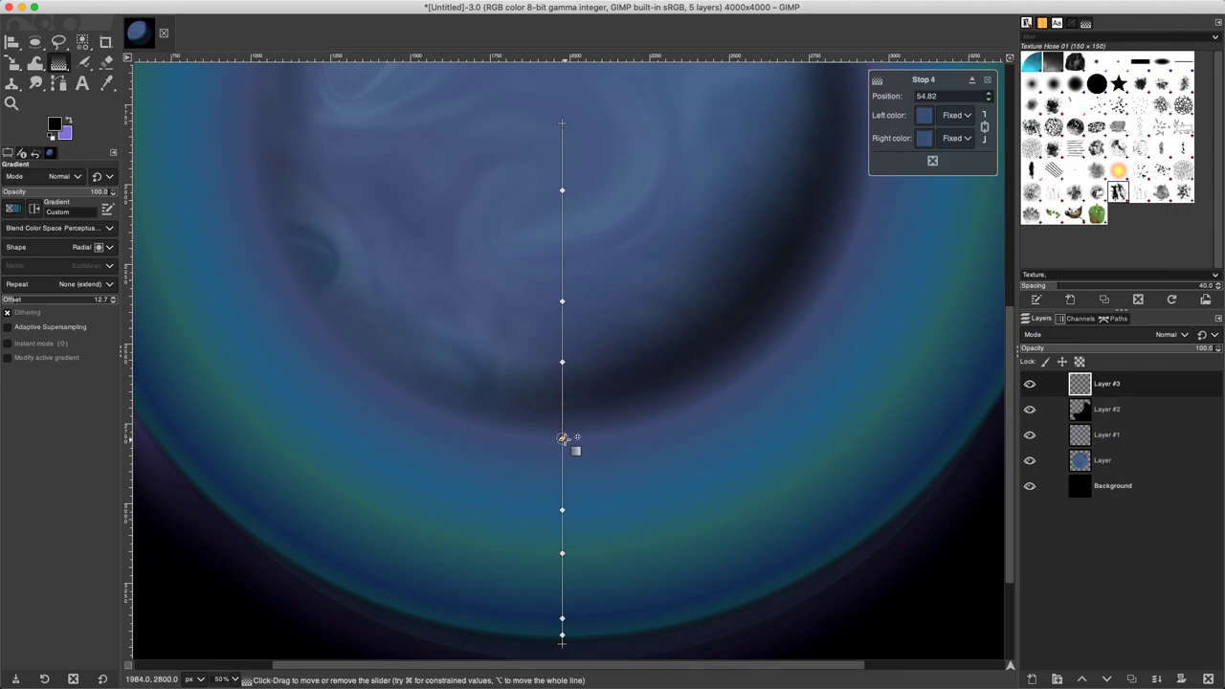
click(926, 115)
drag(895, 103, 871, 112)
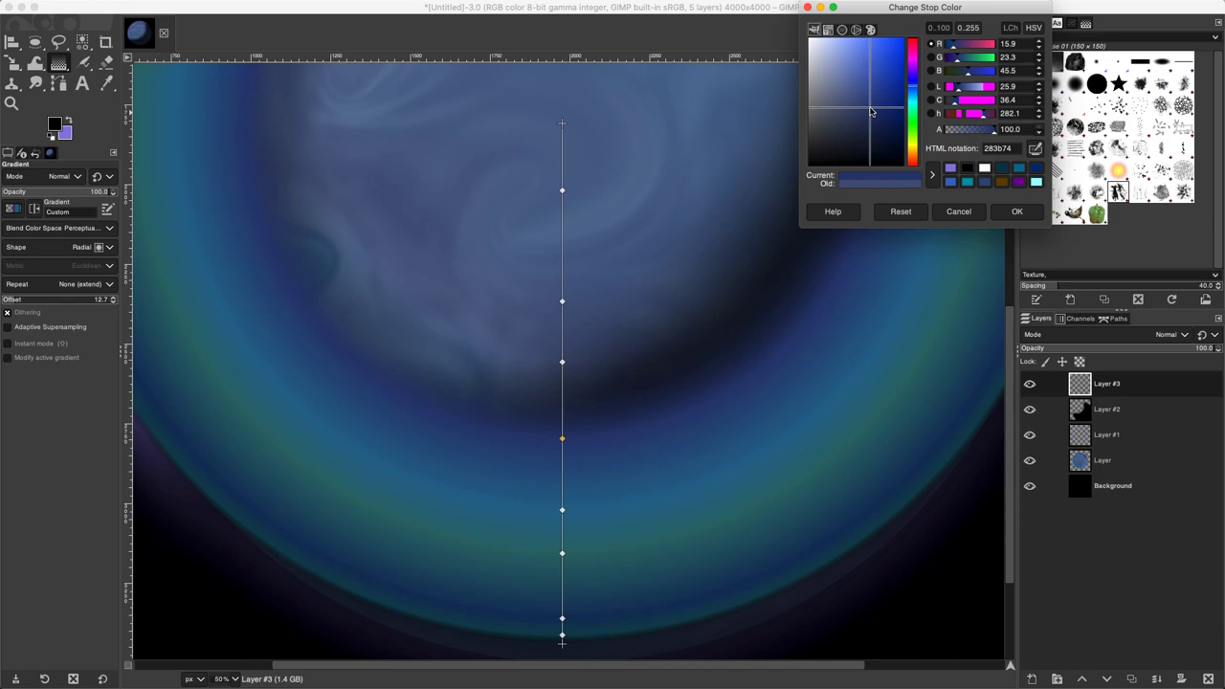
click(1016, 212)
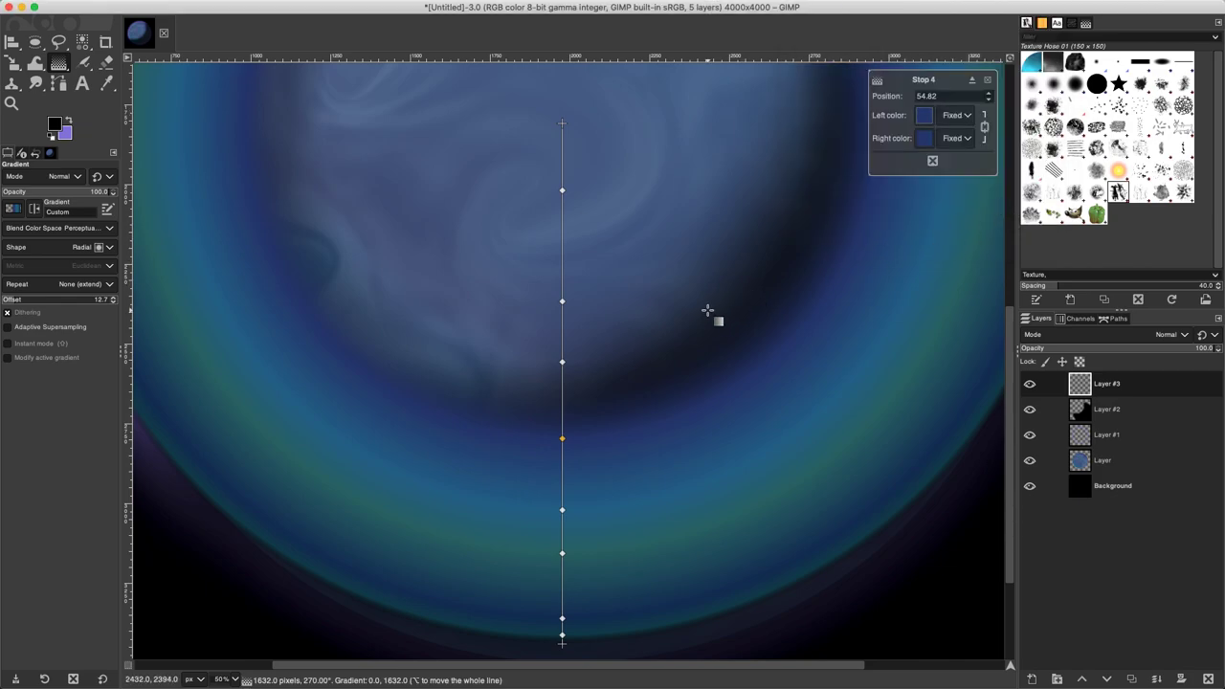
scroll(708, 309, down, 1)
scroll(708, 309, down, 2)
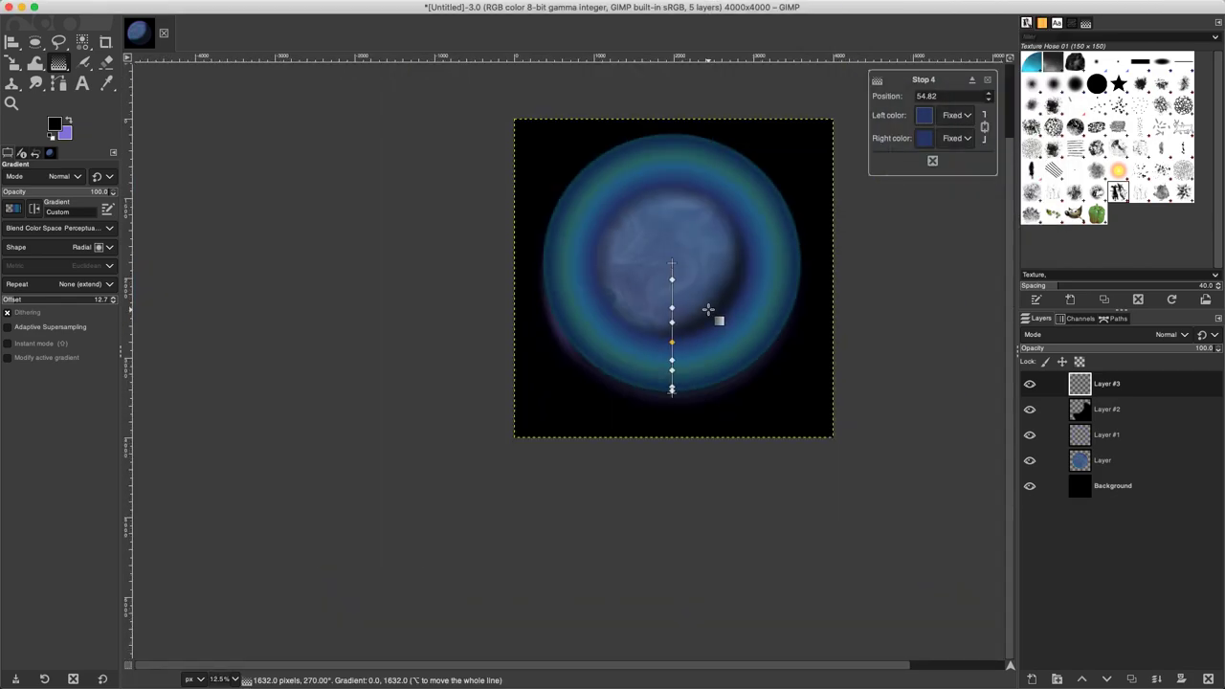